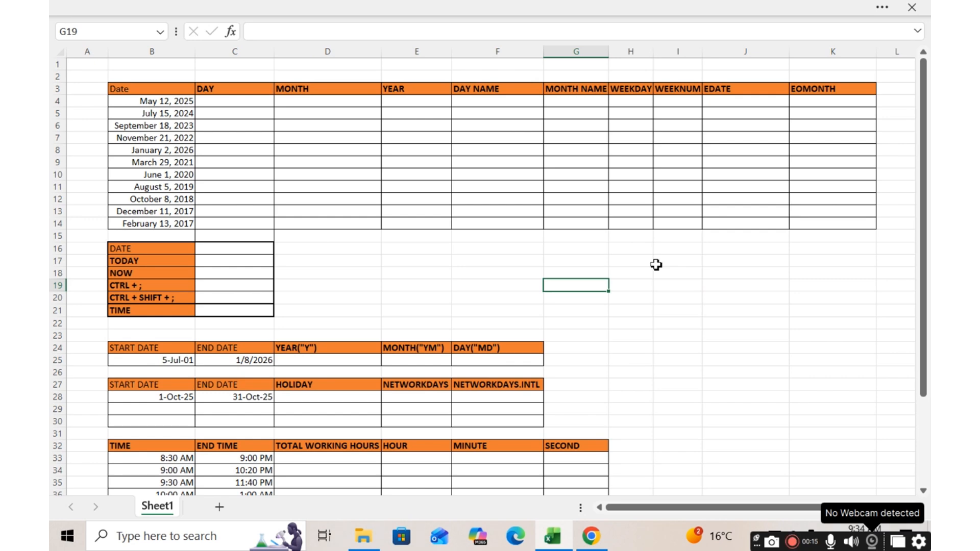
Enter the date 12/5/2025 in cell G17 and compare its format with the system date
{"action": "left_click", "coordinate": [567, 263]}
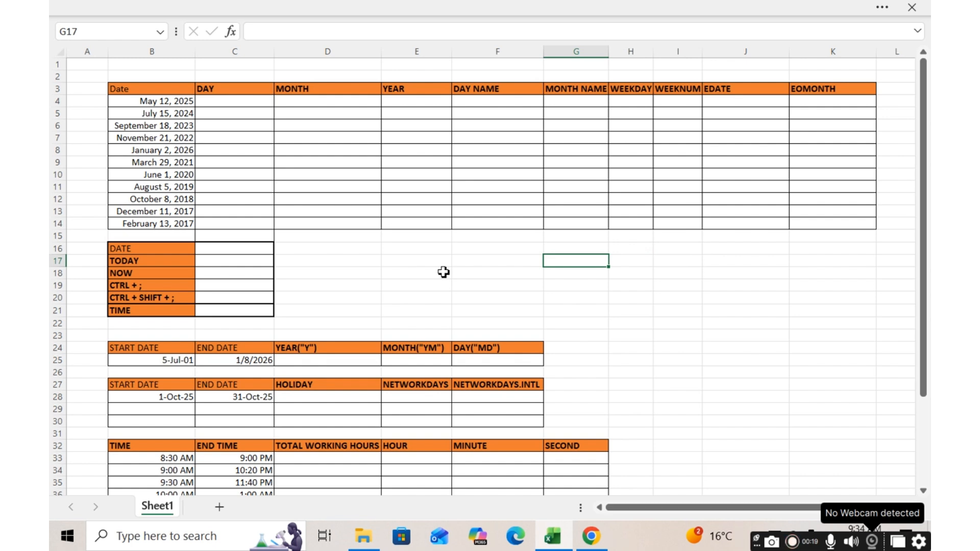
{"action": "type", "text": "12"}
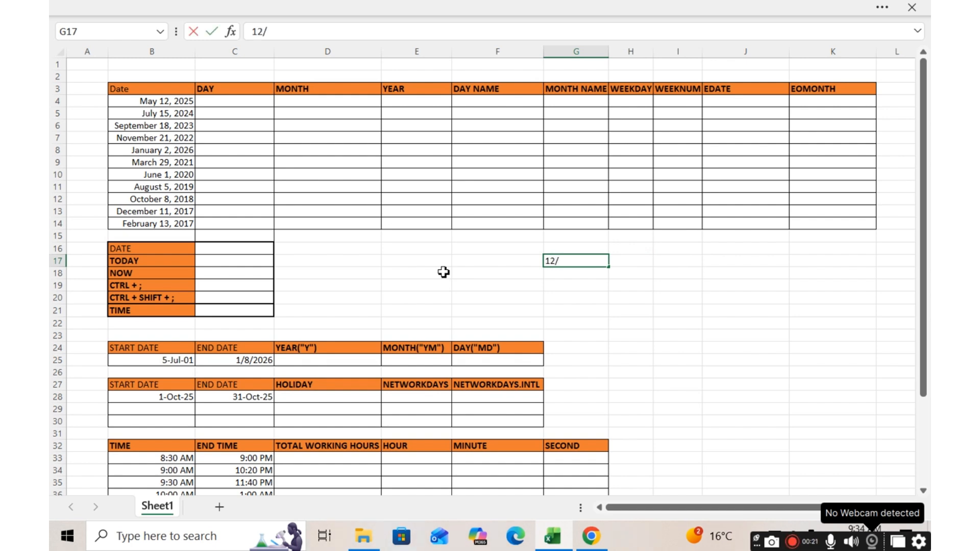
{"action": "type", "text": "/5/2025"}
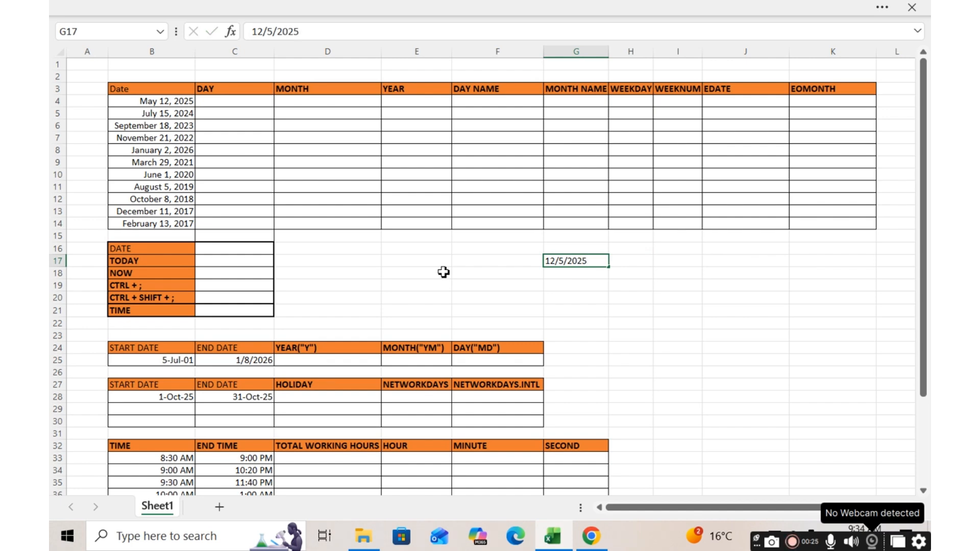
{"action": "key", "text": "Return"}
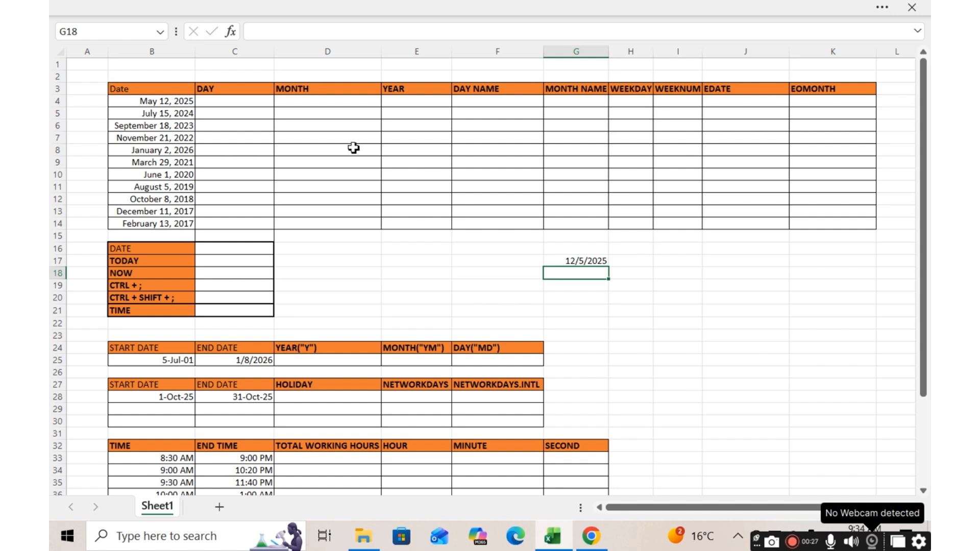
{"action": "left_click", "coordinate": [562, 260]}
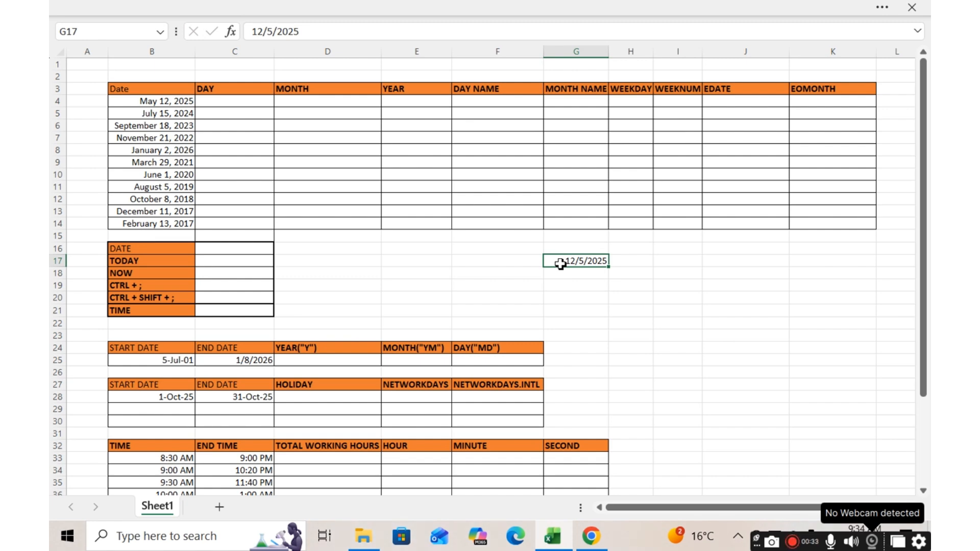
{"action": "left_click", "coordinate": [863, 541]}
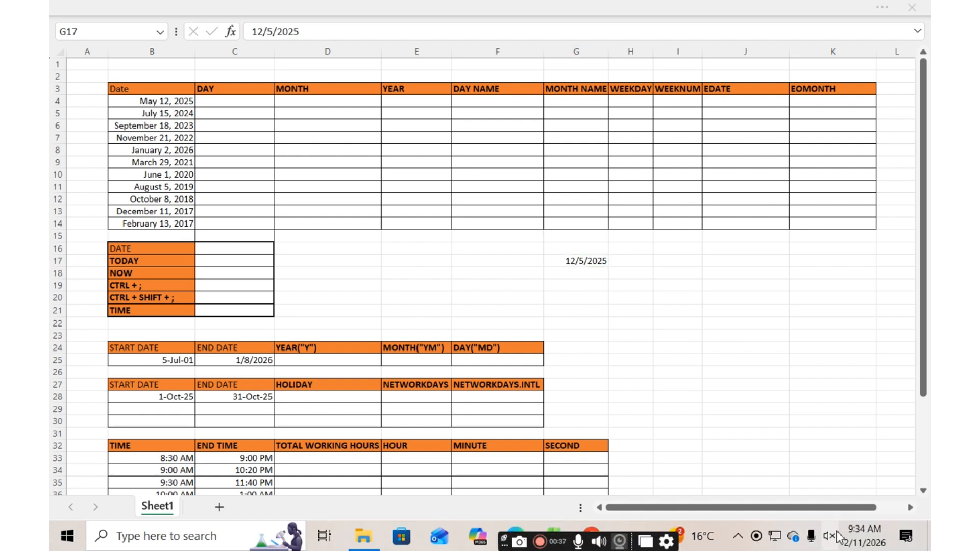
{"action": "mouse_move", "coordinate": [850, 548]}
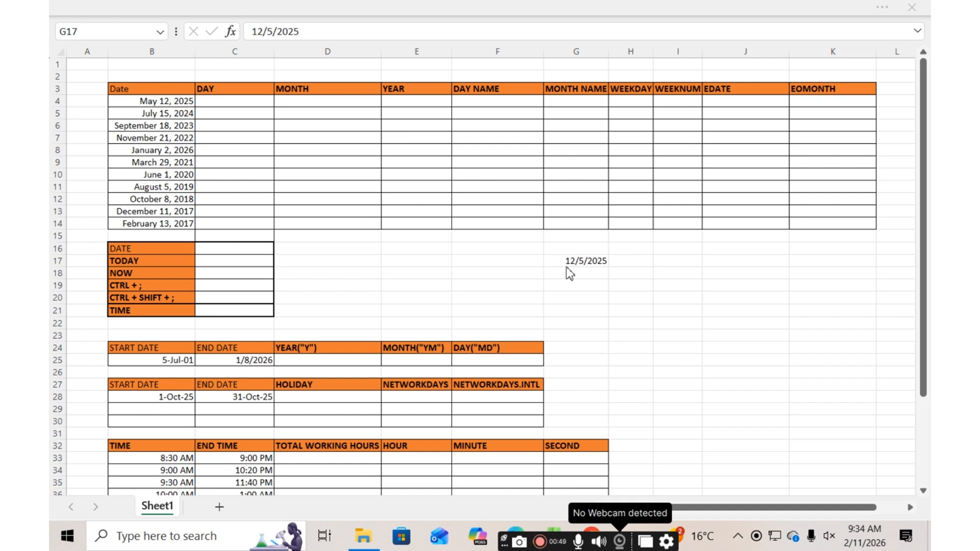
Clear the date from cell G17 and enter 12 may 2025 in cell G16
{"action": "left_click", "coordinate": [587, 261]}
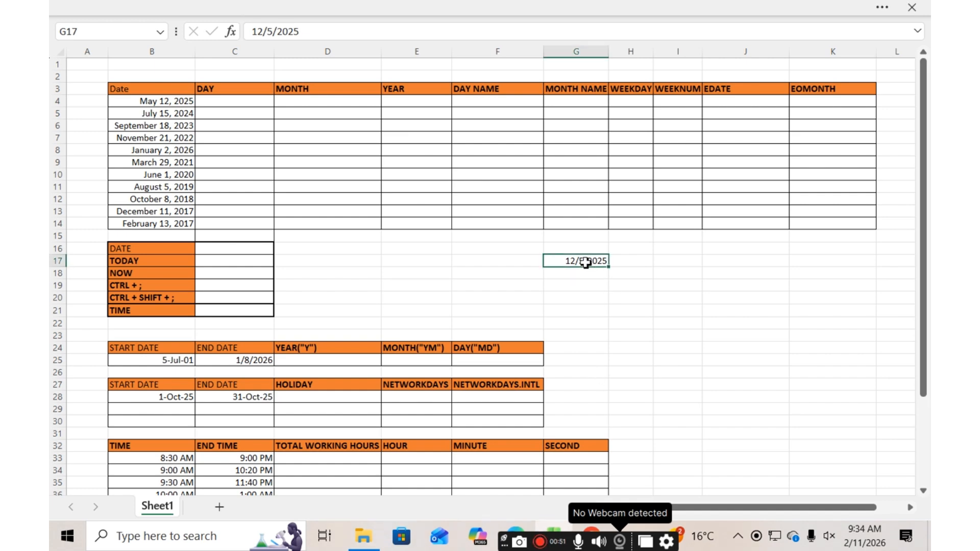
{"action": "key", "text": "Delete"}
{"action": "left_click", "coordinate": [644, 249]}
{"action": "left_click", "coordinate": [569, 251]}
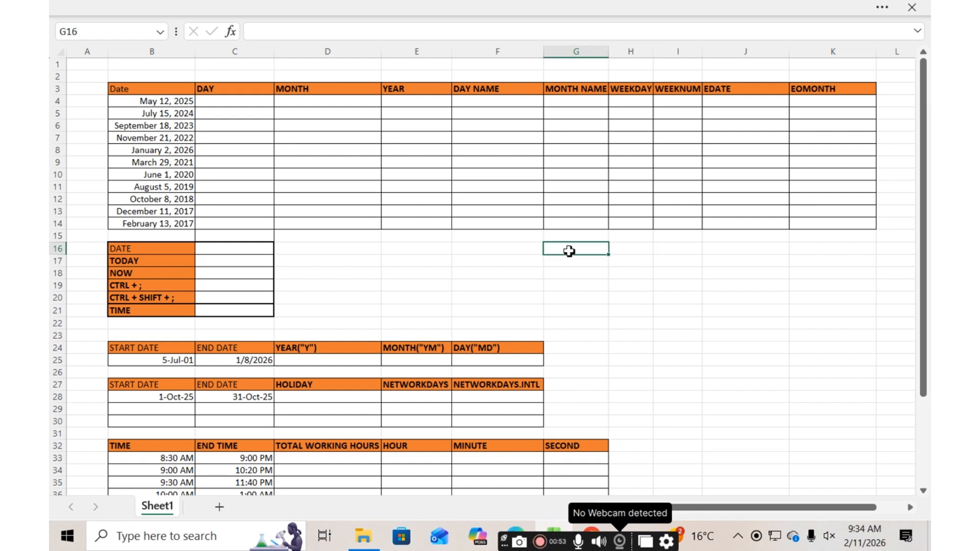
{"action": "type", "text": "12 may 2025"}
{"action": "key", "text": "Return"}
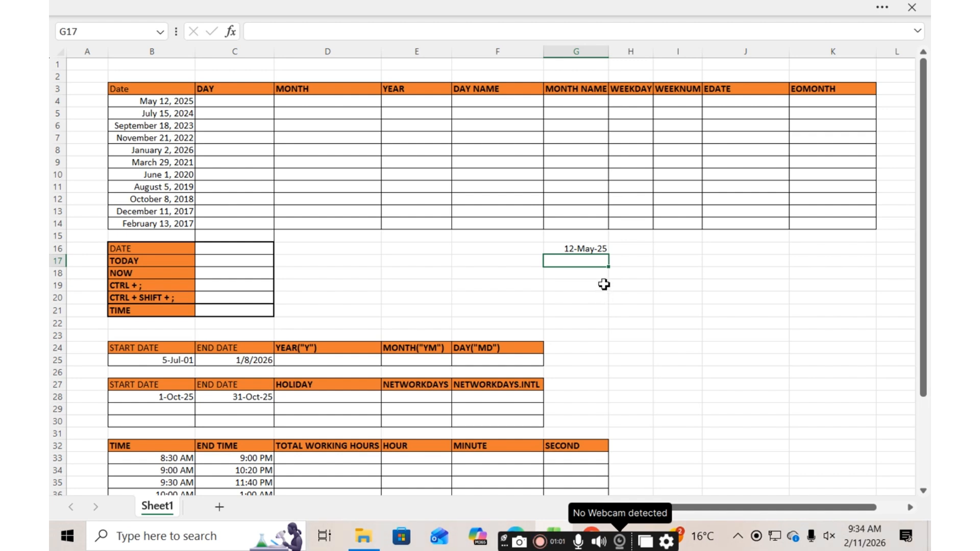
Check how the date in cell G16 is stored and clear the cell
{"action": "left_click", "coordinate": [581, 249]}
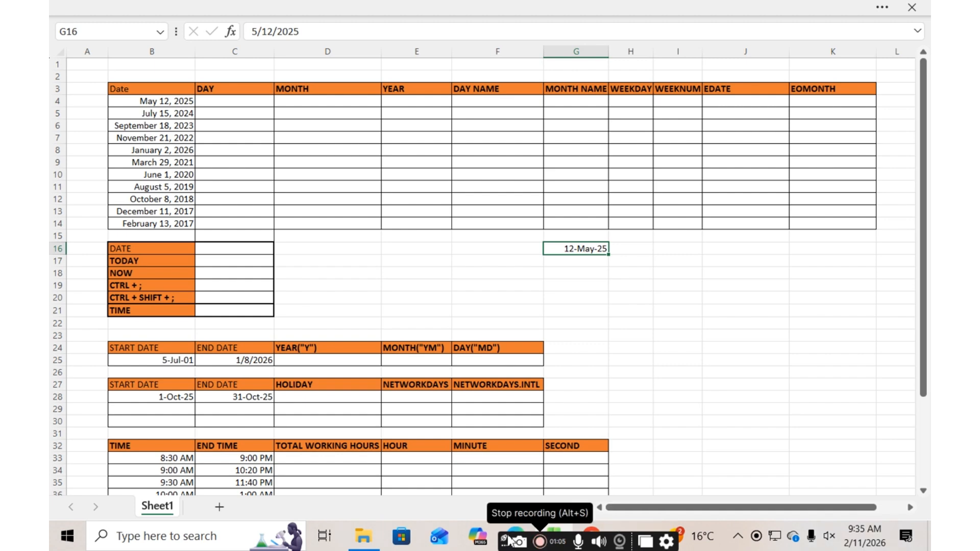
{"action": "left_click", "coordinate": [658, 384]}
{"action": "left_click", "coordinate": [594, 248]}
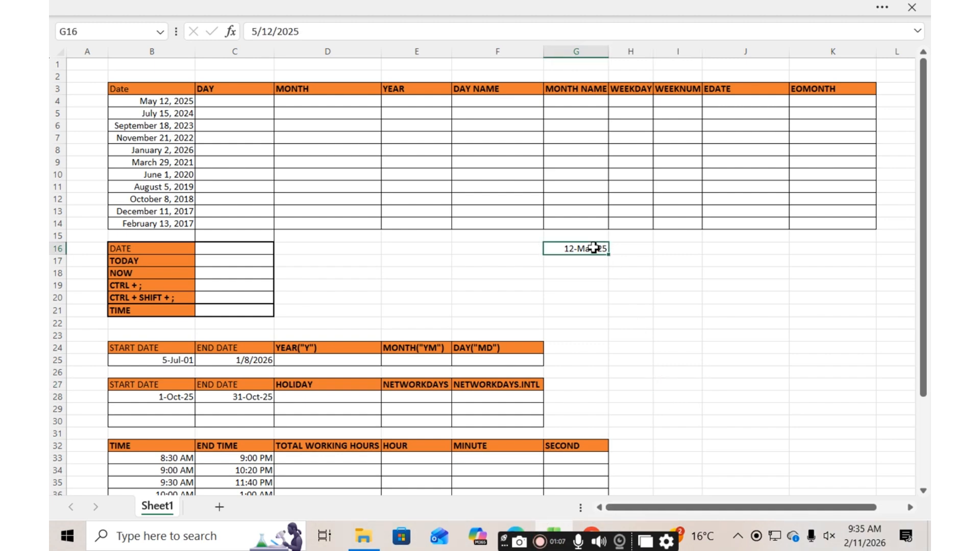
{"action": "key", "text": "Delete"}
{"action": "left_click", "coordinate": [683, 336]}
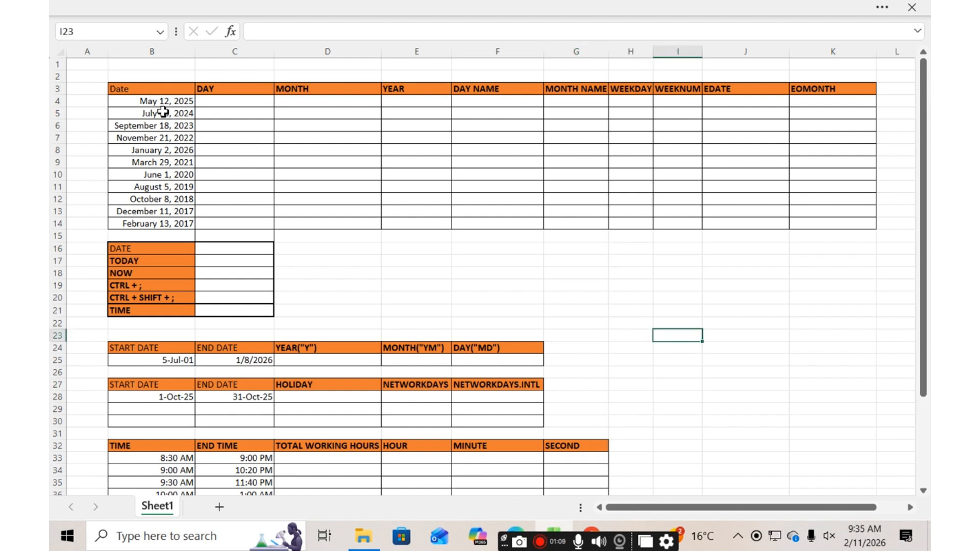
Review the date number-format options for the dates in B4:B14 without changing them
{"action": "left_click_drag", "start_coordinate": [159, 102], "coordinate": [169, 223]}
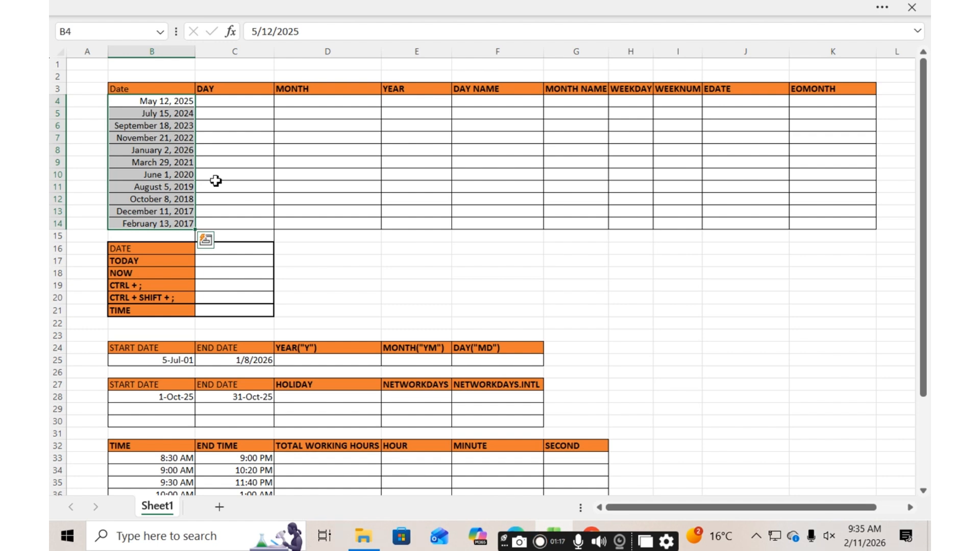
{"action": "right_click", "coordinate": [155, 131]}
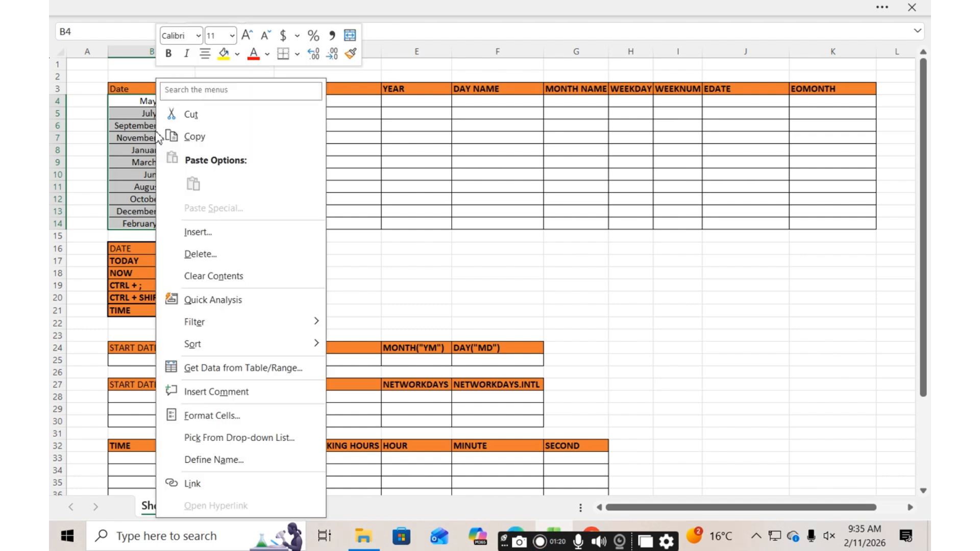
{"action": "left_click", "coordinate": [211, 416]}
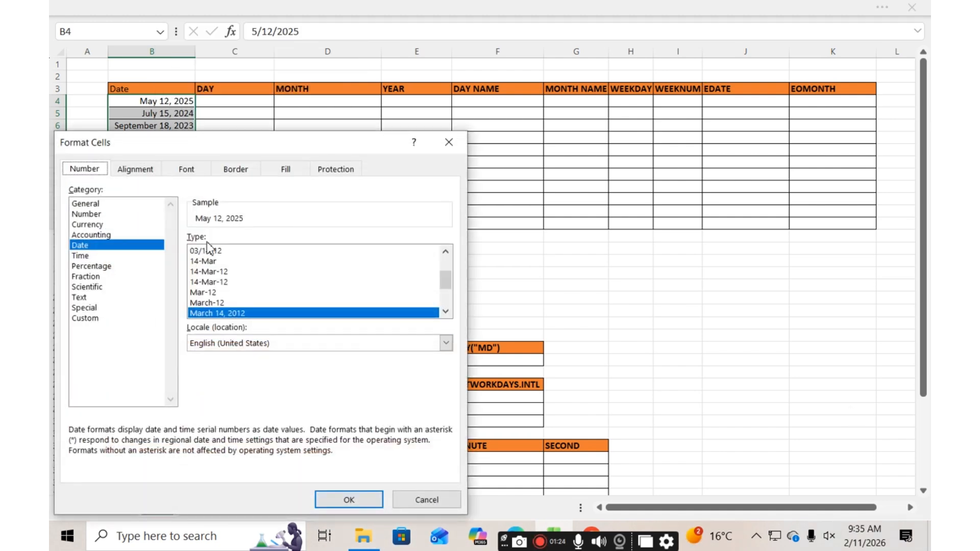
{"action": "left_click", "coordinate": [83, 246]}
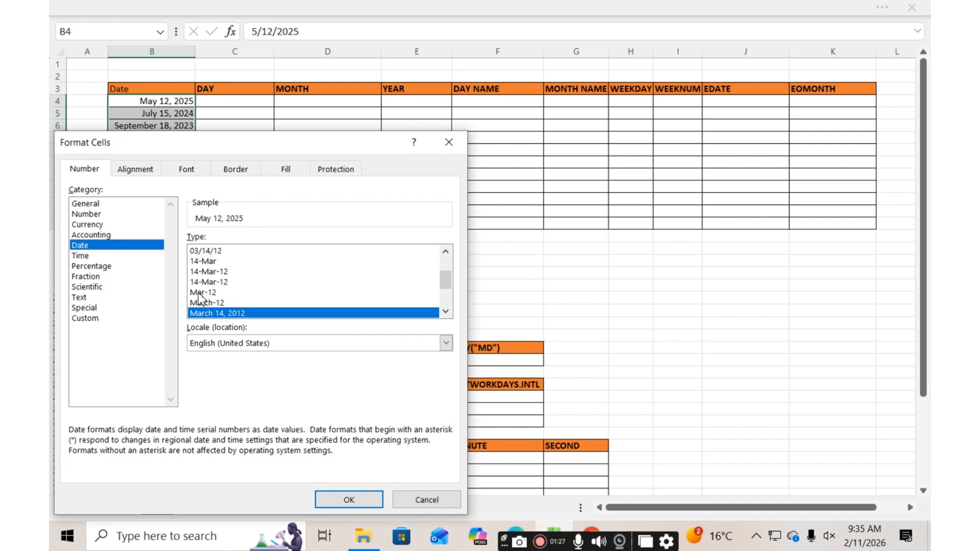
{"action": "left_click", "coordinate": [452, 144]}
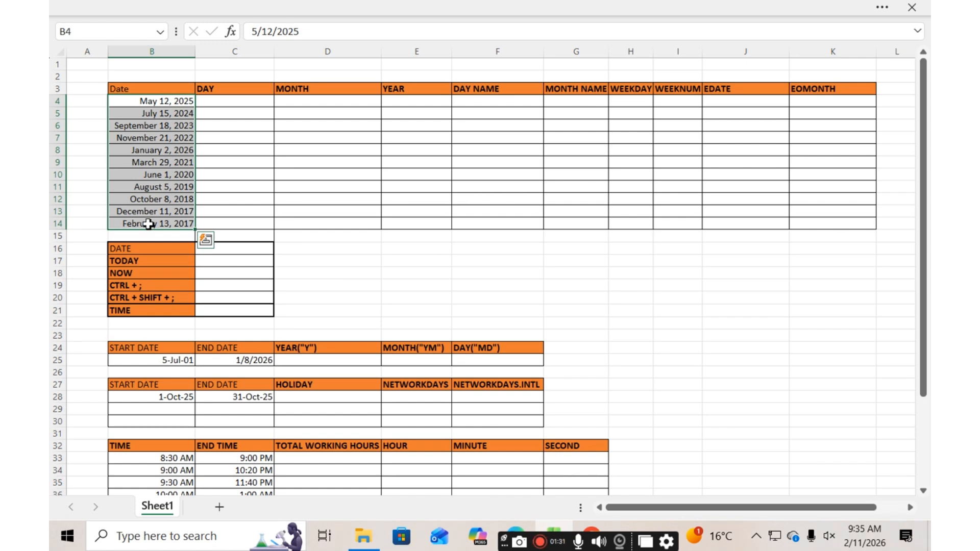
Format the dates in B4:B14 with the Date type 14-Mar-12
{"action": "key", "text": "ctrl+1"}
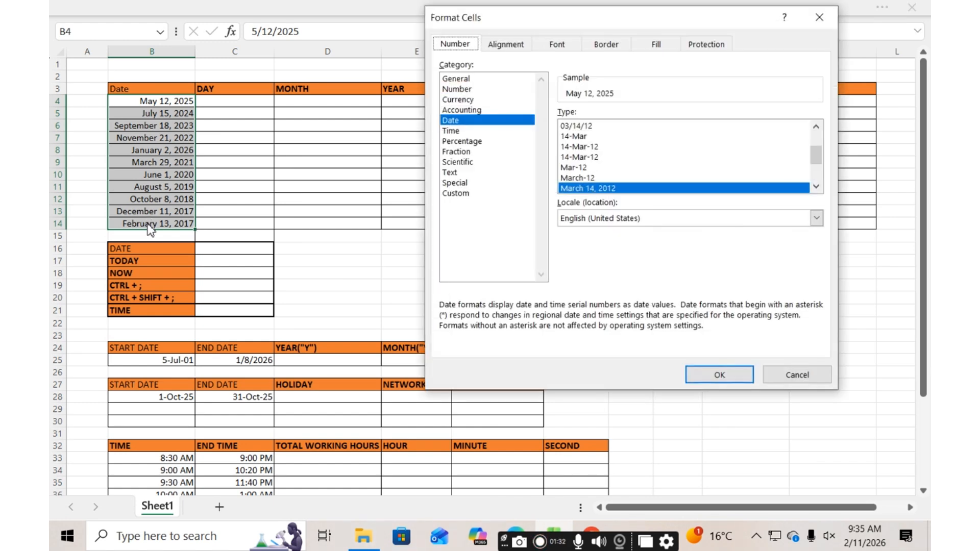
{"action": "left_click", "coordinate": [466, 122]}
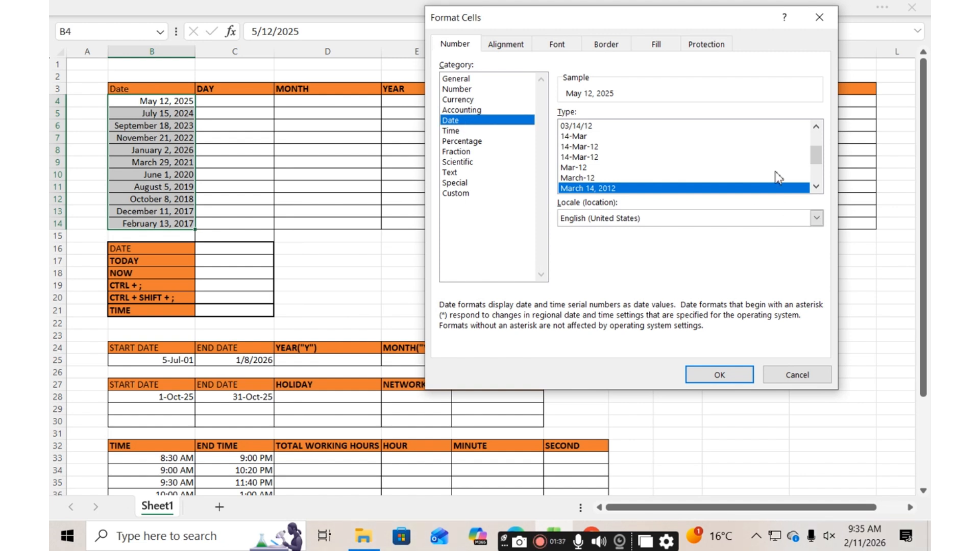
{"action": "mouse_move", "coordinate": [816, 154]}
{"action": "left_mouse_down"}
{"action": "mouse_move", "coordinate": [825, 181]}
{"action": "mouse_move", "coordinate": [820, 137]}
{"action": "left_mouse_up"}
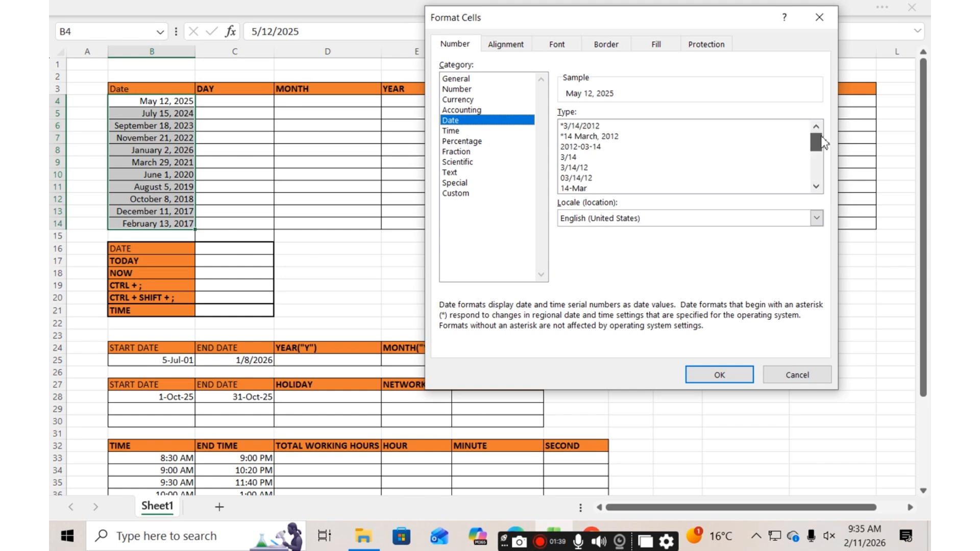
{"action": "left_click", "coordinate": [620, 128]}
{"action": "left_click", "coordinate": [618, 146]}
{"action": "left_click", "coordinate": [611, 138]}
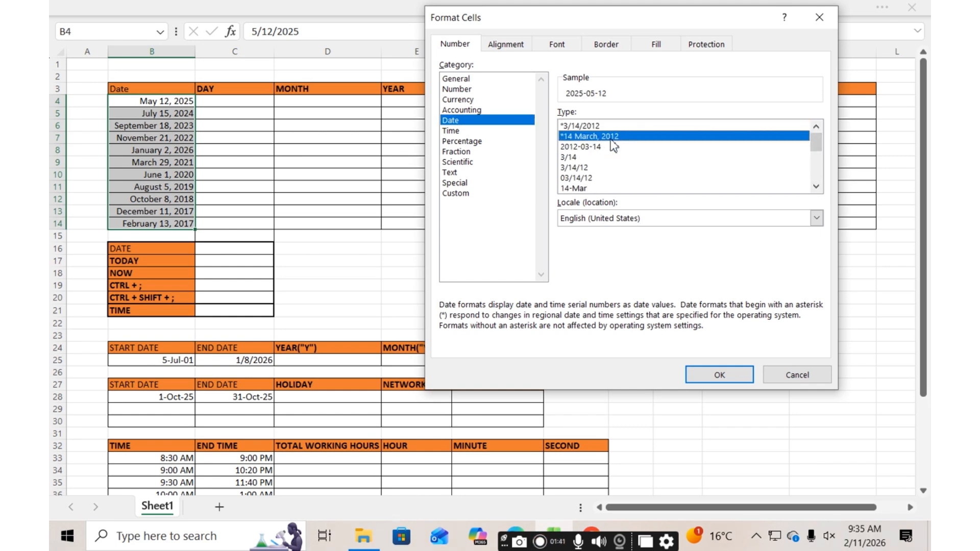
{"action": "scroll", "coordinate": [591, 177], "scroll_direction": "down", "scroll_amount": 1}
{"action": "left_click", "coordinate": [591, 174]}
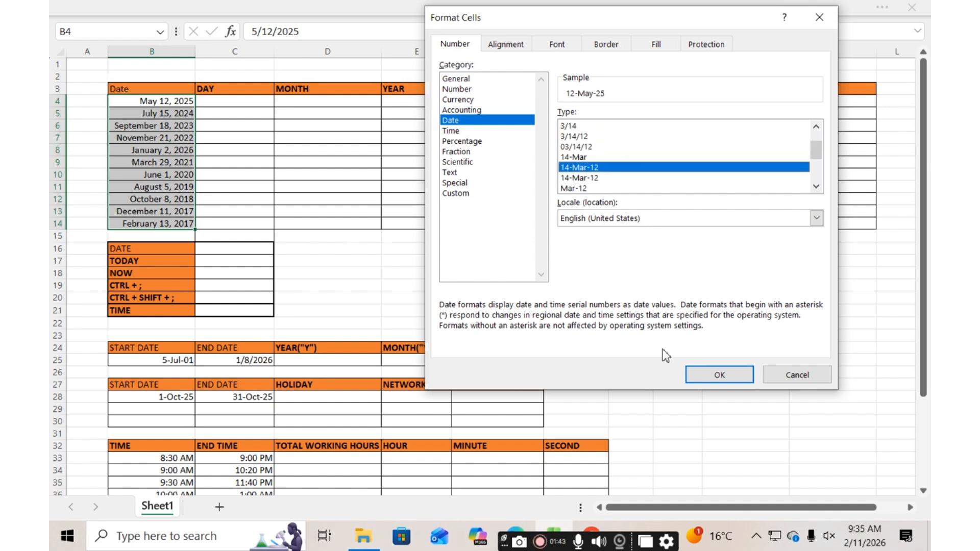
{"action": "left_click", "coordinate": [706, 373]}
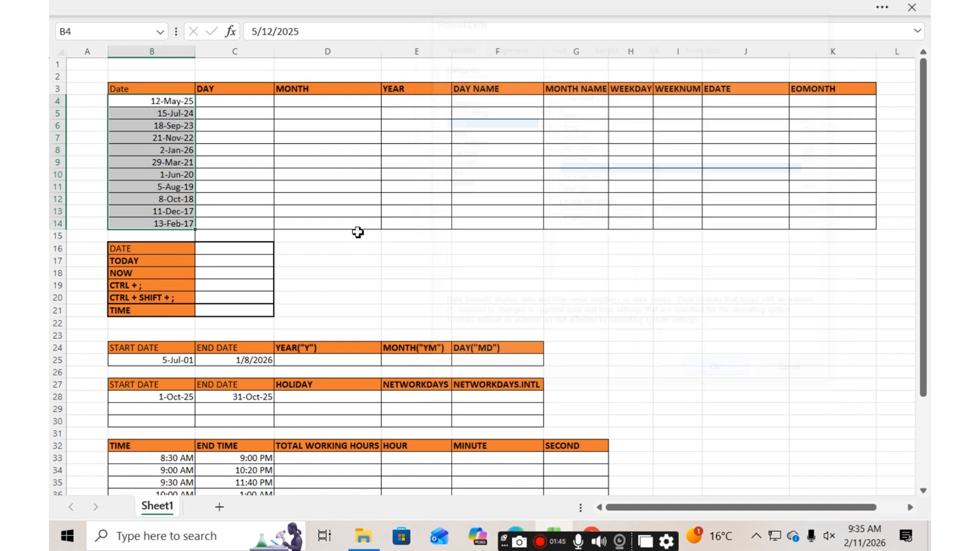
{"action": "left_click", "coordinate": [279, 182]}
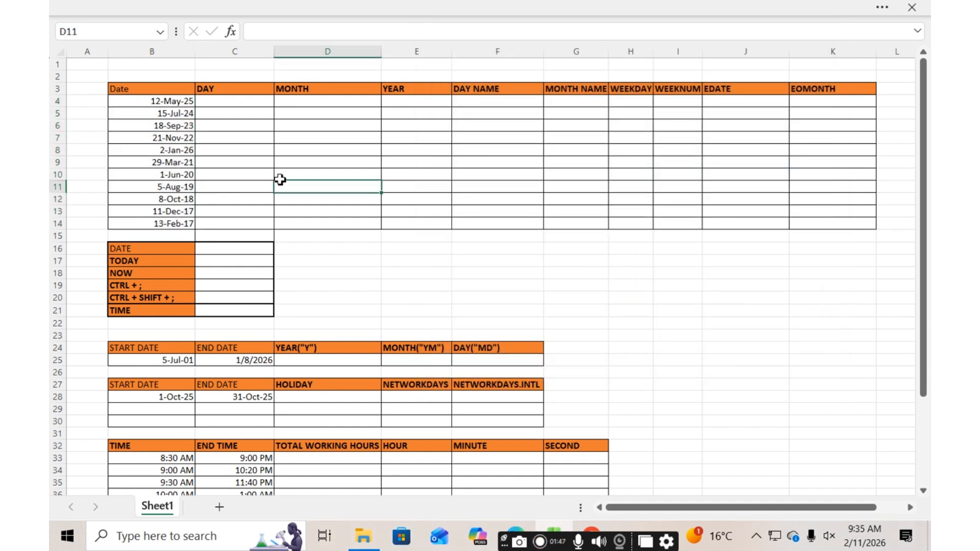
Enter the formula =day(B4) in cell C4 to extract the day from the first date
{"action": "left_click", "coordinate": [166, 101]}
{"action": "key", "text": "ctrl+shift+Down"}
{"action": "left_click", "coordinate": [224, 102]}
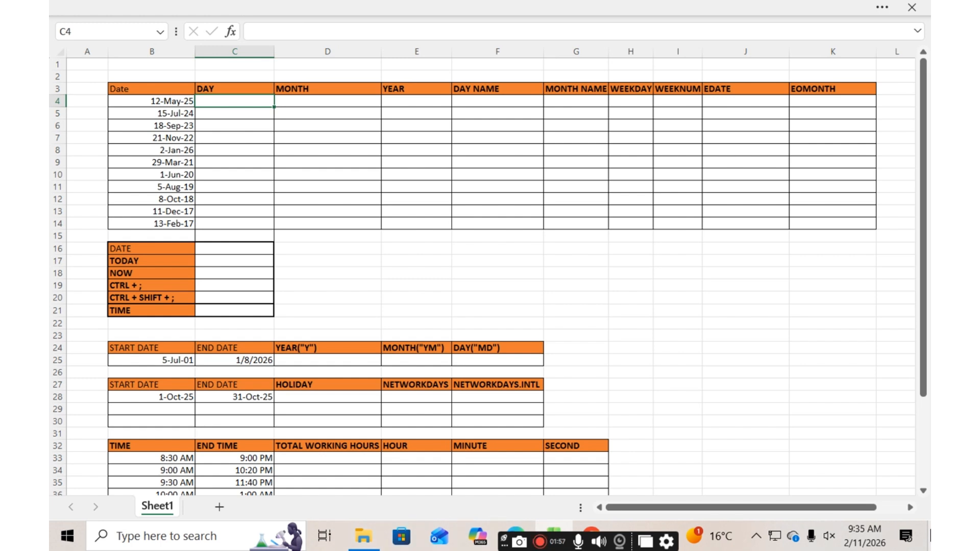
{"action": "type", "text": "=d"}
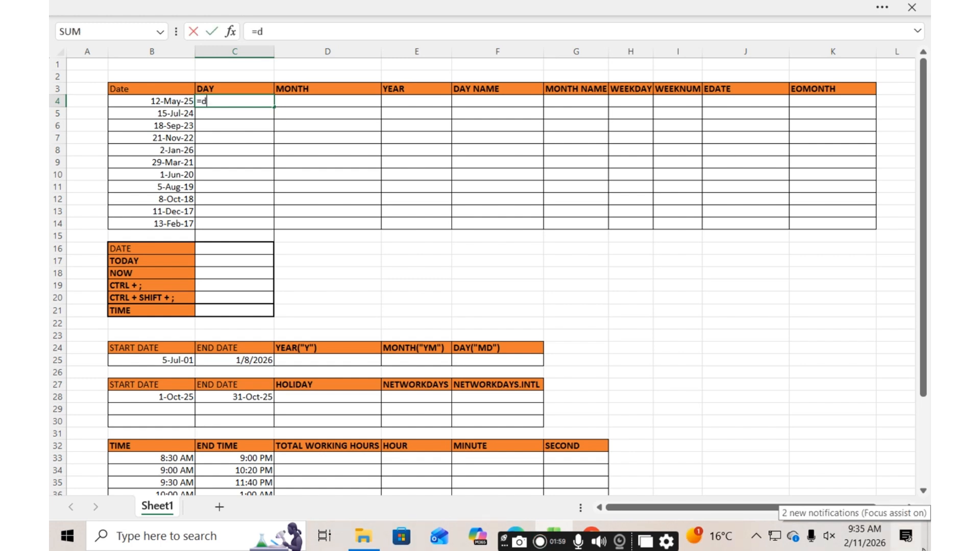
{"action": "type", "text": "ay("}
{"action": "key", "text": "Left"}
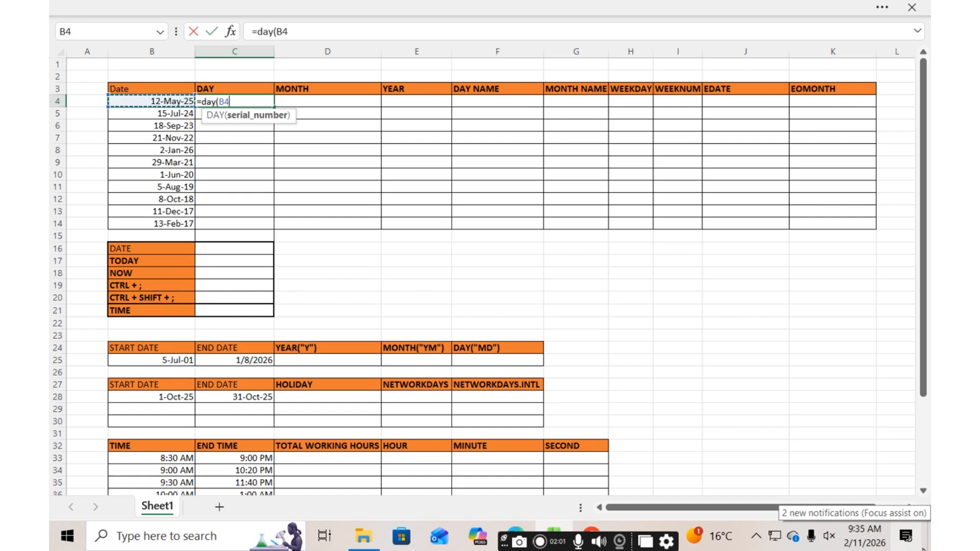
{"action": "type", "text": ")"}
{"action": "key", "text": "Return"}
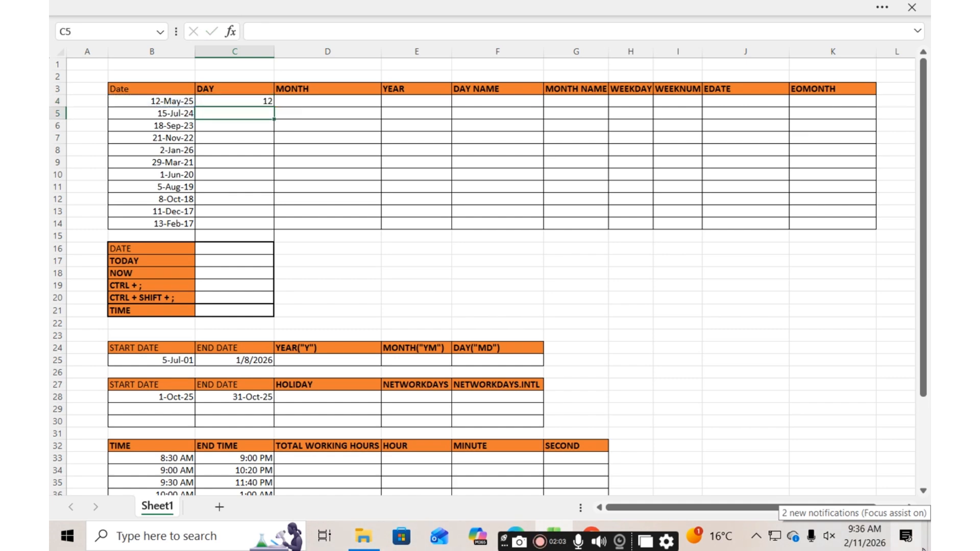
Enter a MONTH formula in cell D4 that refers to the date in B4
{"action": "key", "text": "Up"}
{"action": "key", "text": "Right"}
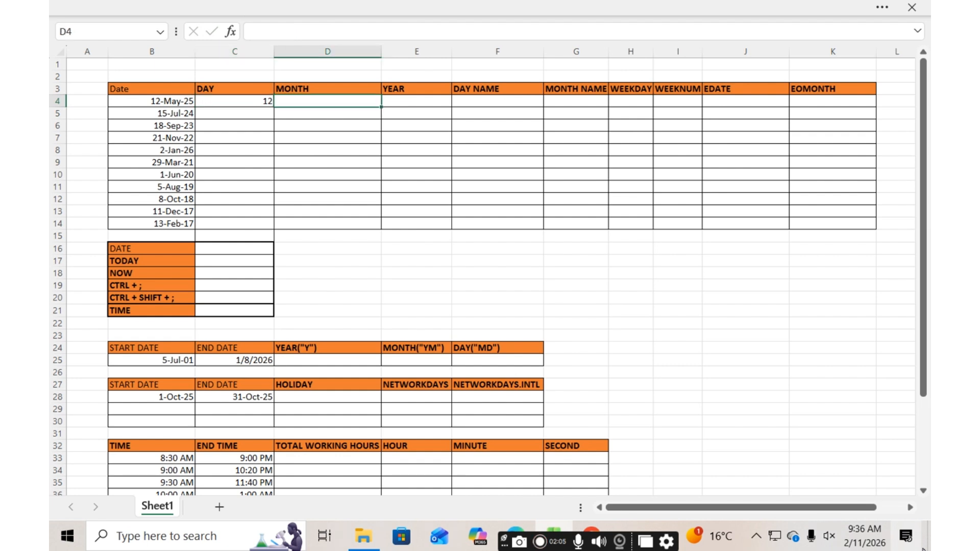
{"action": "type", "text": "=mo"}
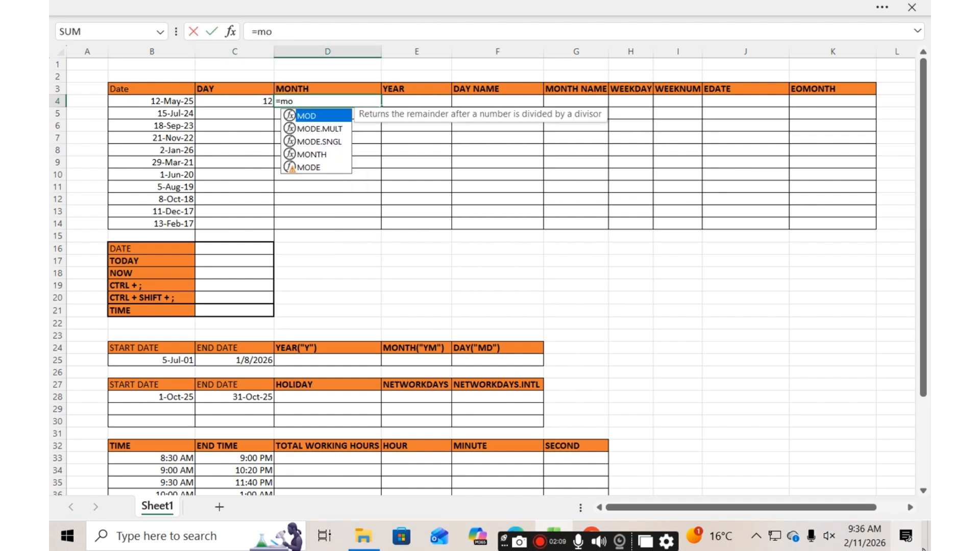
{"action": "type", "text": "tnnth("}
{"action": "key", "text": "Left"}
{"action": "key", "text": "Left"}
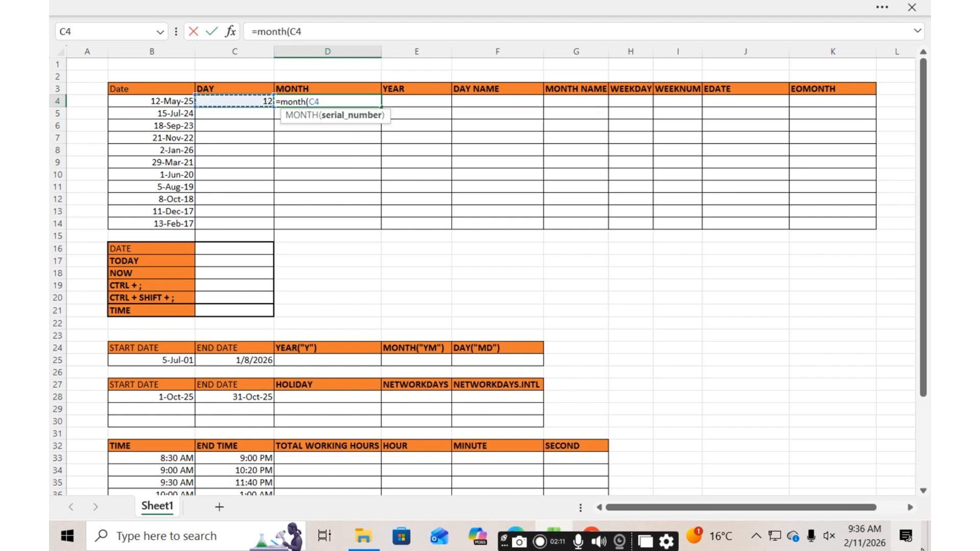
{"action": "key", "text": "Return"}
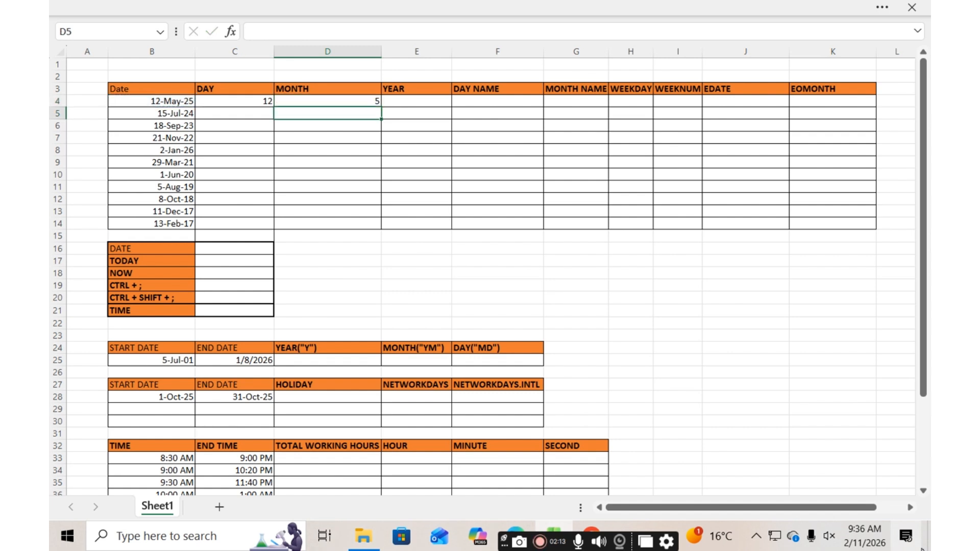
Enter the formula =YEAR(B4) in cell E4 to extract the year from the first date
{"action": "key", "text": "Up"}
{"action": "key", "text": "Right"}
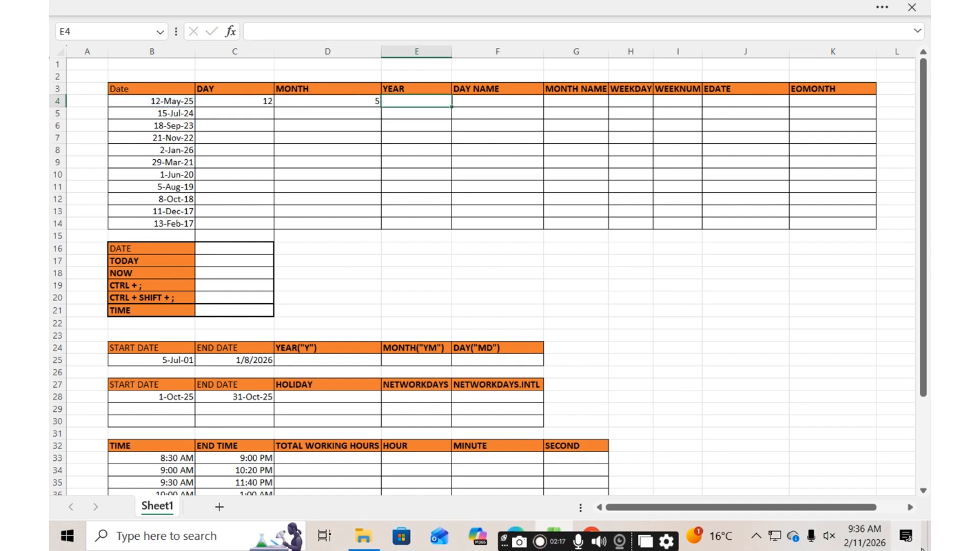
{"action": "type", "text": "=year("}
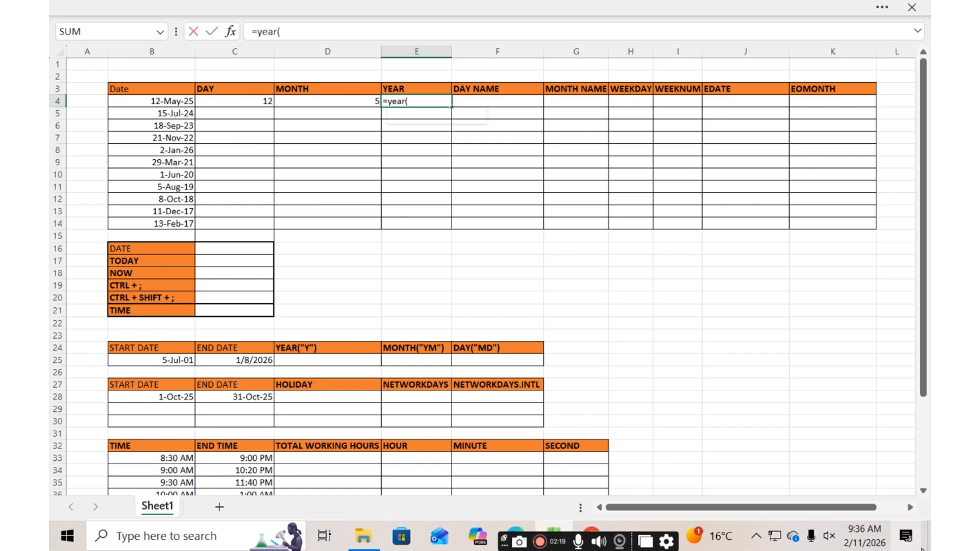
{"action": "key", "text": "Left"}
{"action": "key", "text": "Left"}
{"action": "key", "text": "Left"}
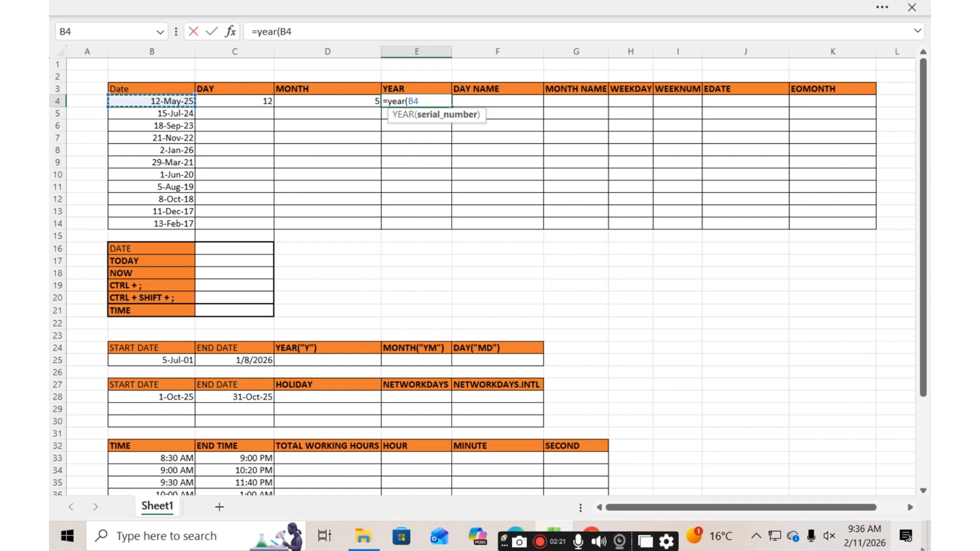
{"action": "key", "text": "Return"}
Fill the DAY, MONTH and YEAR formulas from C4:E4 down to row 14
{"action": "key", "text": "Up"}
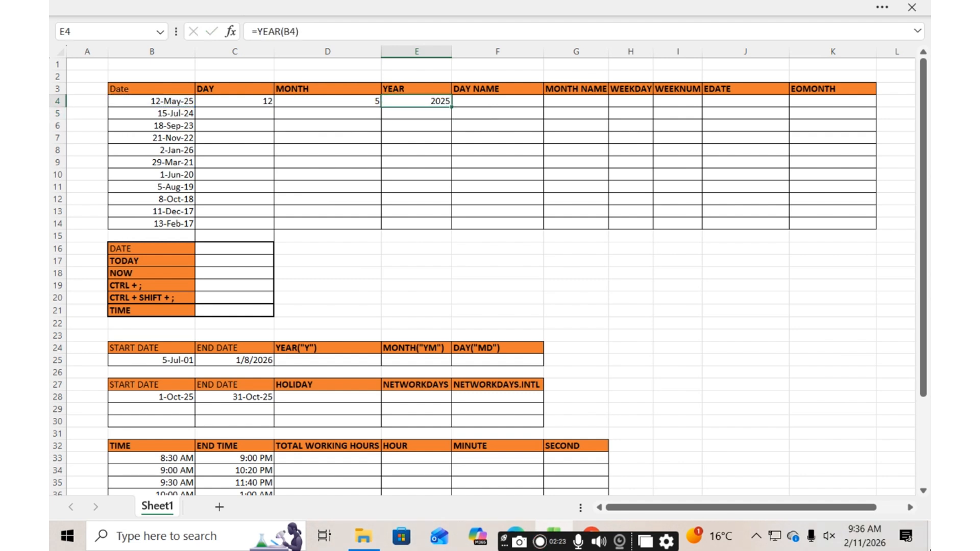
{"action": "key", "text": "Left"}
{"action": "key", "text": "Left"}
{"action": "key", "text": "shift+Right"}
{"action": "key", "text": "shift+Right"}
{"action": "key", "text": "shift+Right"}
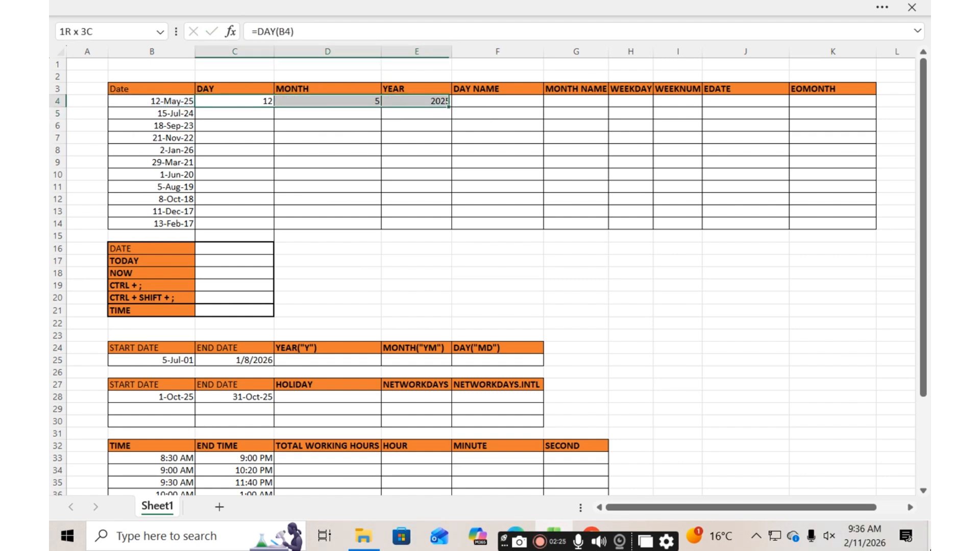
{"action": "key", "text": "shift+Left"}
{"action": "key", "text": "shift+Down"}
{"action": "key", "text": "shift+Down"}
{"action": "key", "text": "shift+Down"}
{"action": "key", "text": "shift+Down"}
{"action": "key", "text": "shift+Down"}
{"action": "key", "text": "shift+Down"}
{"action": "key", "text": "shift+Down"}
{"action": "key", "text": "shift+Down"}
{"action": "key", "text": "shift+Down"}
{"action": "key", "text": "shift+Down"}
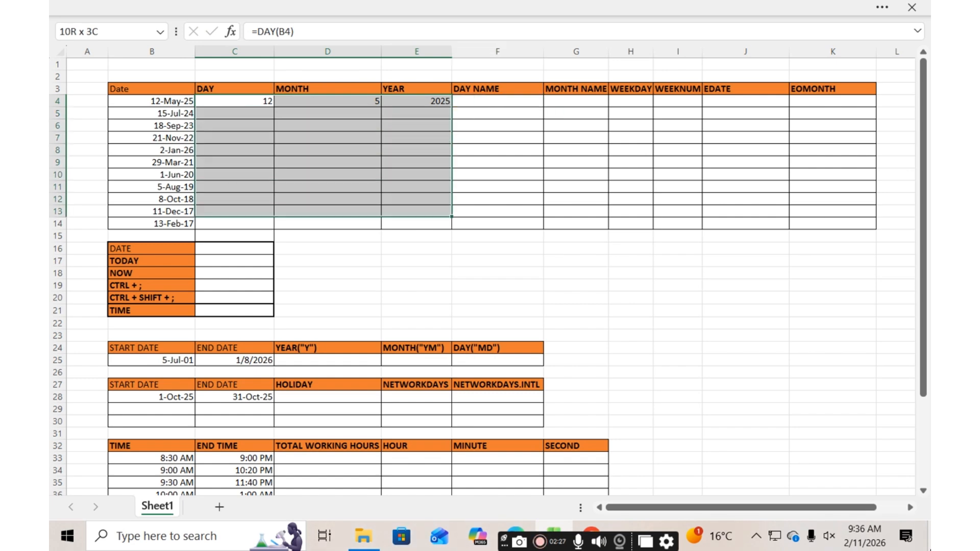
{"action": "key", "text": "ctrl+d"}
Enter the formula =TEXT(B4,"dddd") in cell F4 to return the first date's day name
{"action": "key", "text": "Right"}
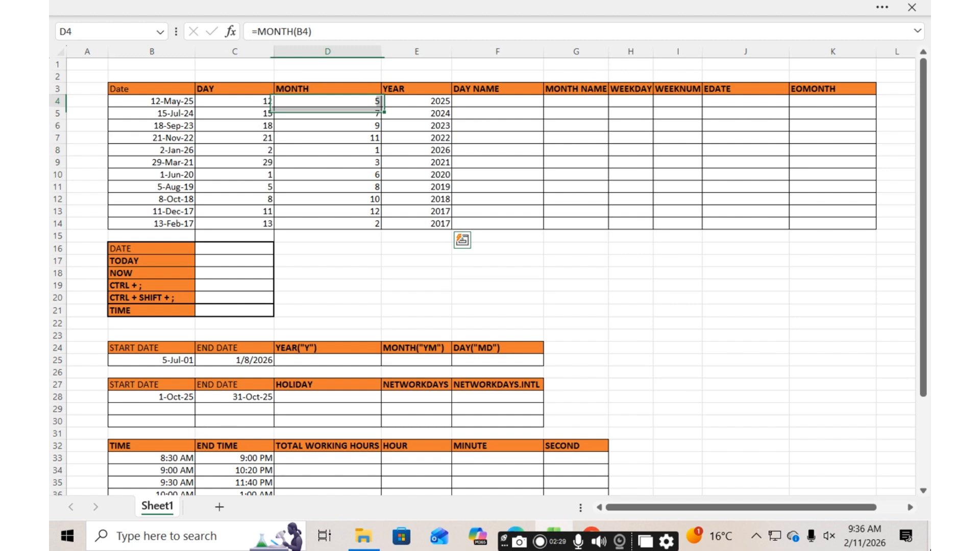
{"action": "key", "text": "Right"}
{"action": "key", "text": "Right"}
{"action": "key", "text": "Right"}
{"action": "key", "text": "Left"}
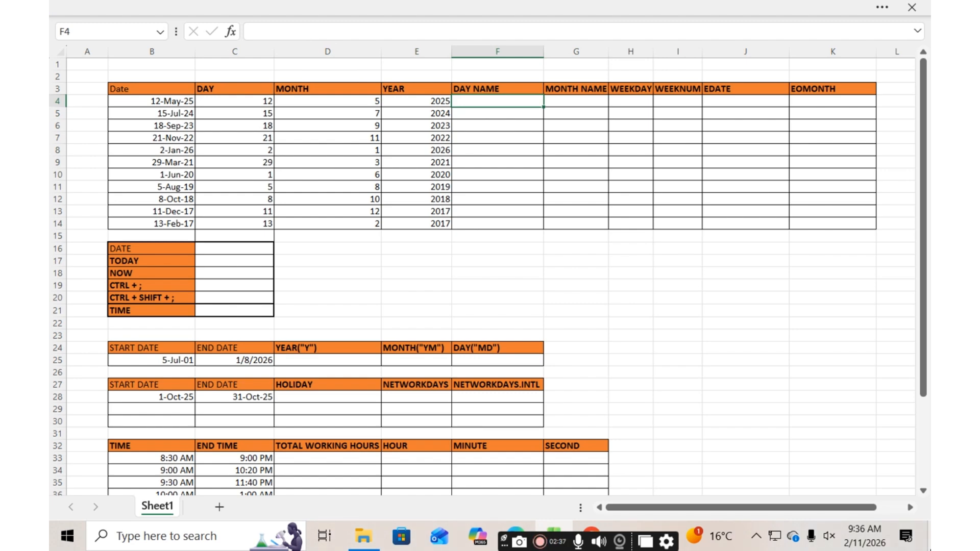
{"action": "type", "text": "=tex"}
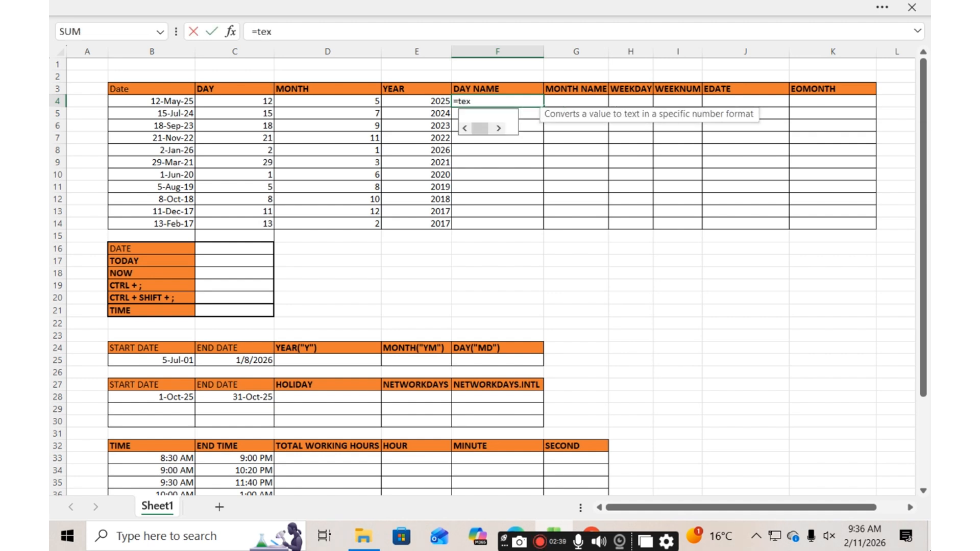
{"action": "type", "text": "t("}
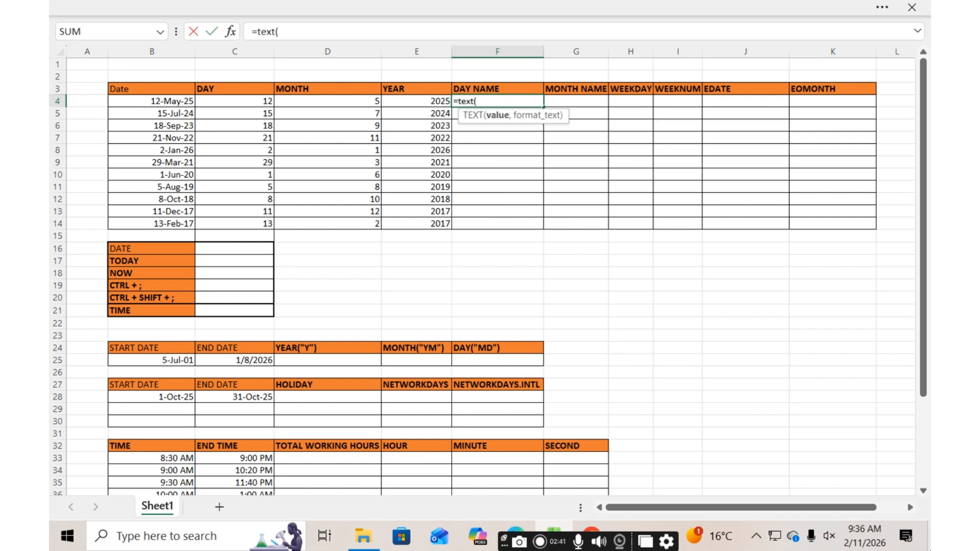
{"action": "key", "text": "Left"}
{"action": "key", "text": "Left"}
{"action": "key", "text": "Left"}
{"action": "key", "text": "Left"}
{"action": "key", "text": "Left"}
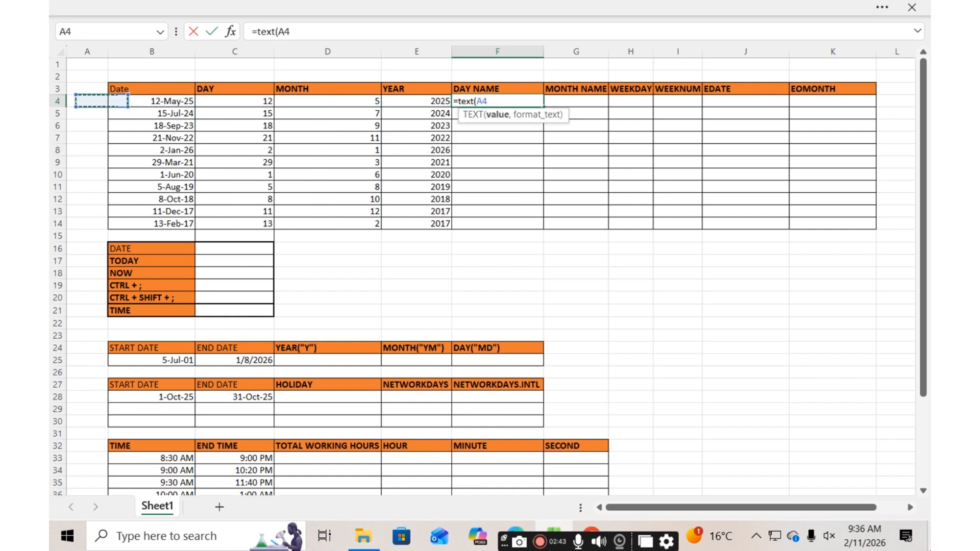
{"action": "key", "text": "Right"}
{"action": "type", "text": ","}
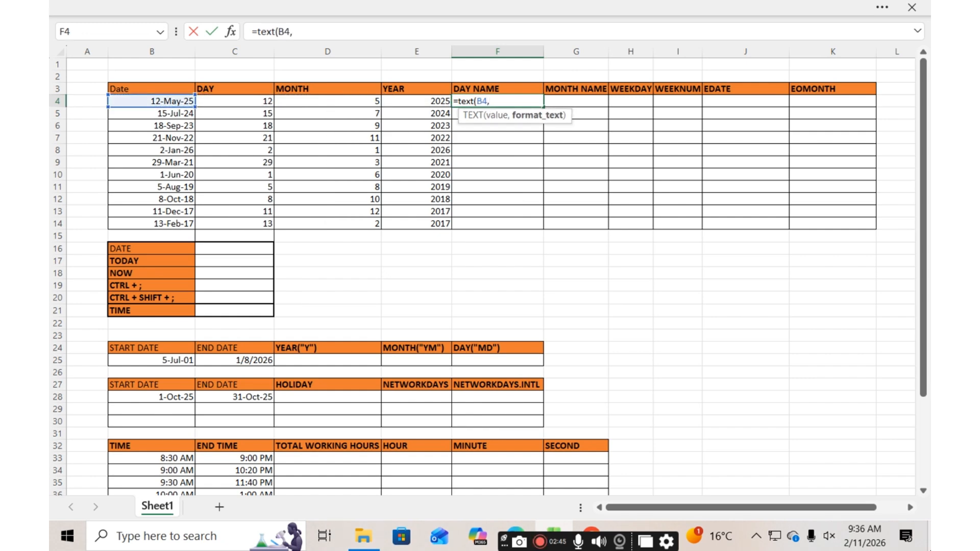
{"action": "type", "text": "\"dddd\")"}
{"action": "key", "text": "Return"}
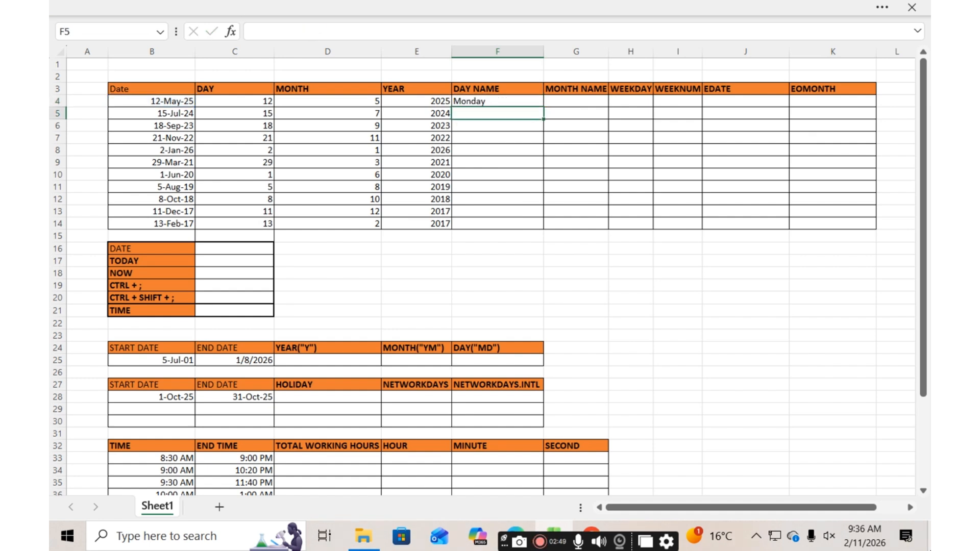
Enter a TEXT formula in cell G4 that returns the month name of B4 with the format "mmmm"
{"action": "key", "text": "Up"}
{"action": "key", "text": "Right"}
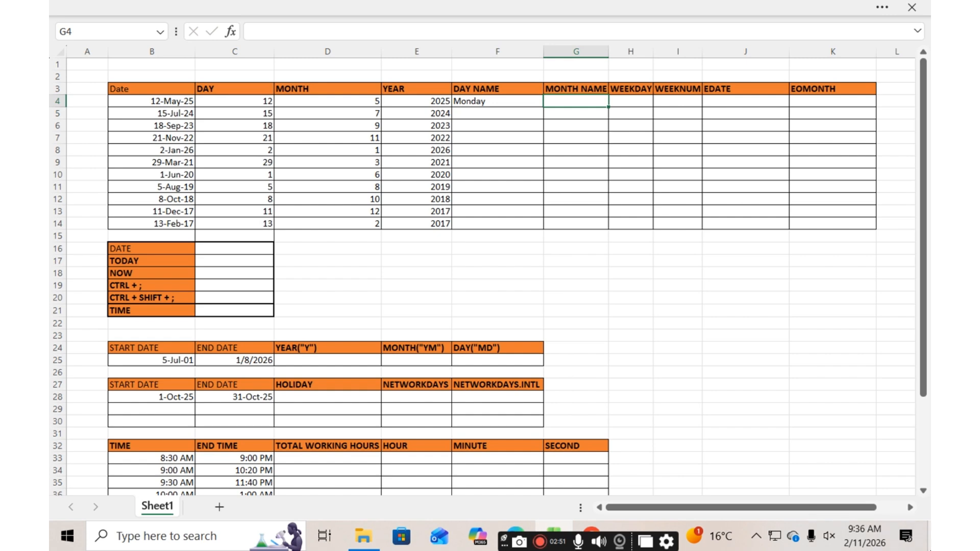
{"action": "type", "text": "=mont"}
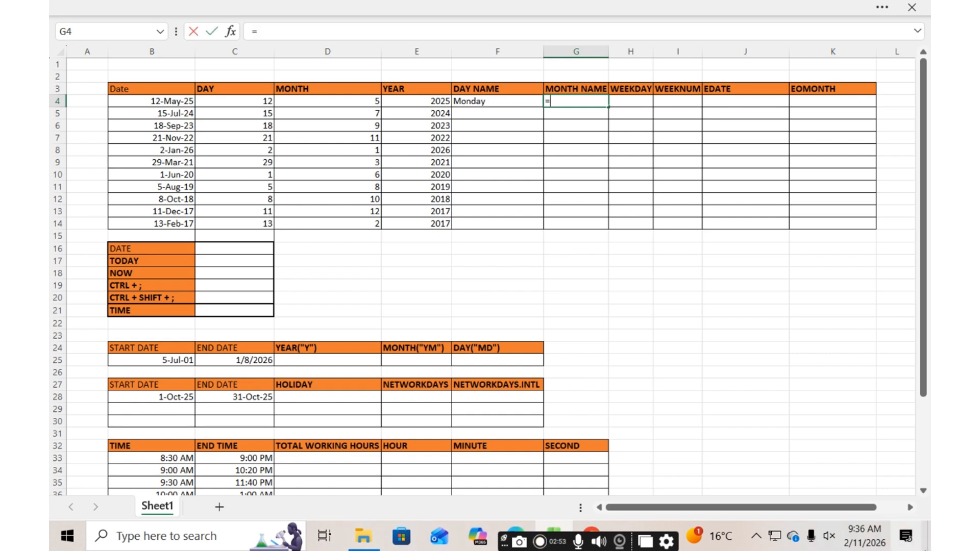
{"action": "key", "text": "BackSpace"}
{"action": "key", "text": "BackSpace"}
{"action": "key", "text": "BackSpace"}
{"action": "key", "text": "BackSpace"}
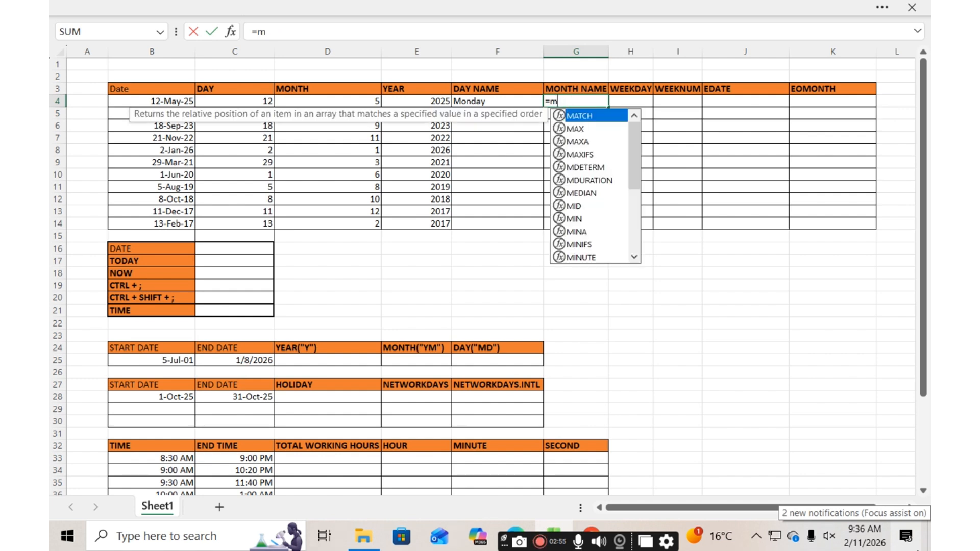
{"action": "type", "text": "text("}
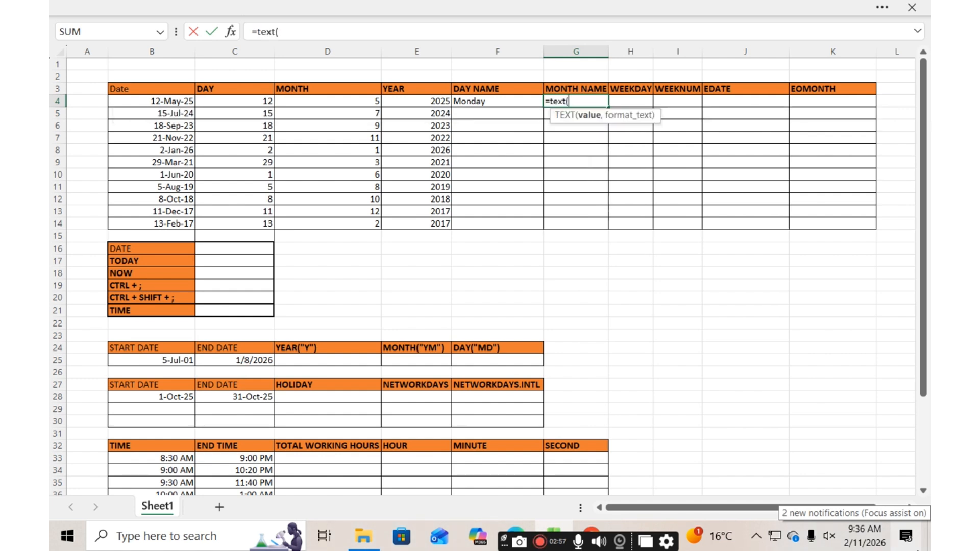
{"action": "key", "text": "Left"}
{"action": "key", "text": "Left"}
{"action": "key", "text": "Left"}
{"action": "key", "text": "Left"}
{"action": "key", "text": "Left"}
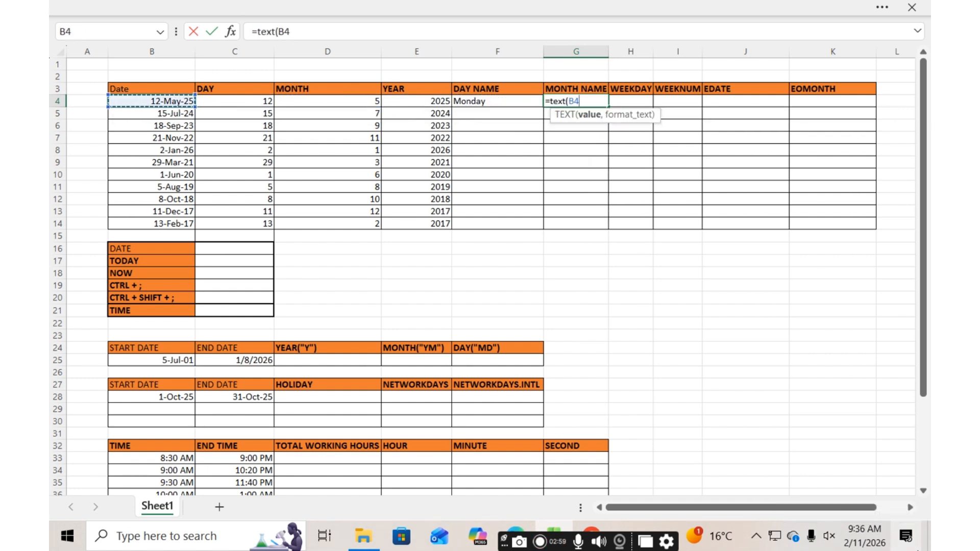
{"action": "type", "text": ",\"mmmm"}
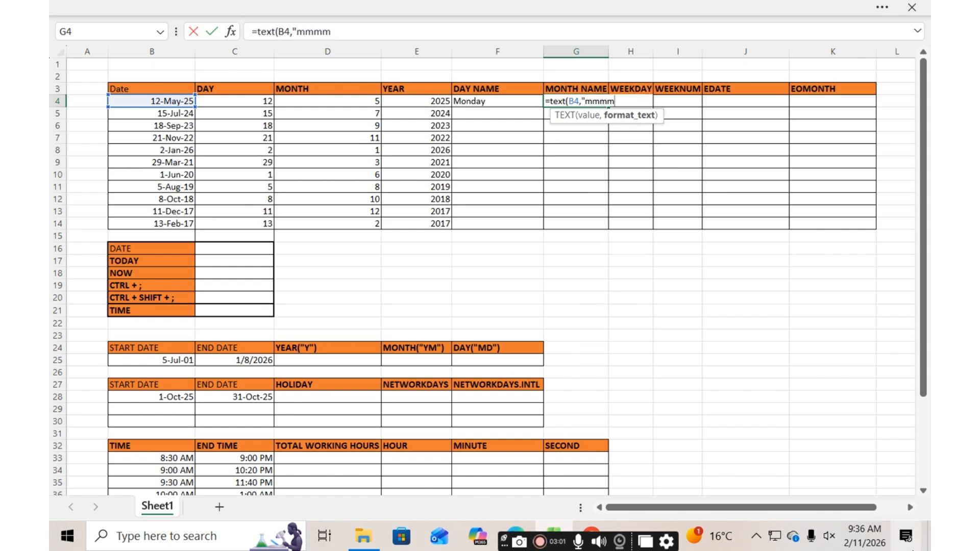
{"action": "key", "text": "Return"}
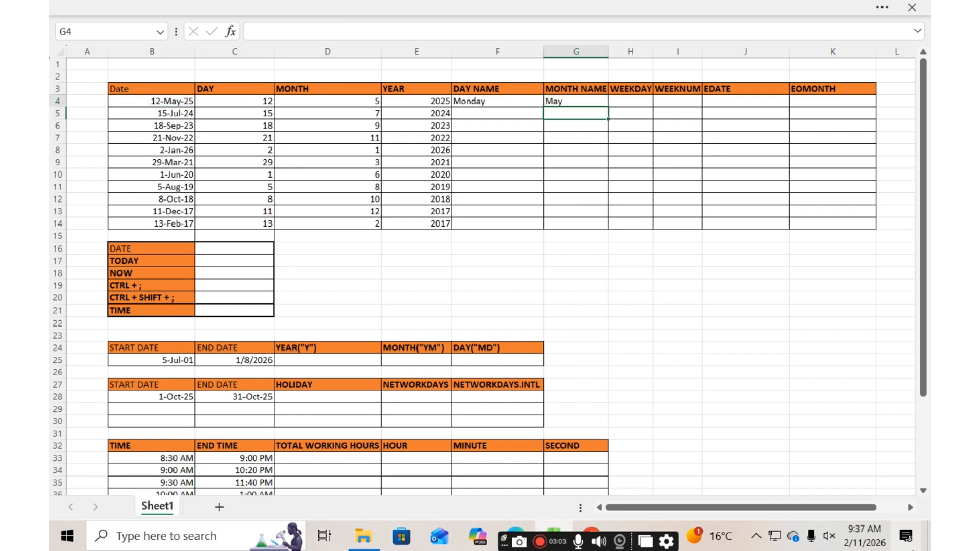
Fill the day name and month name formulas from F4:G4 down to row 14
{"action": "key", "text": "Up"}
{"action": "key", "text": "Left"}
{"action": "key", "text": "shift+Right"}
{"action": "key", "text": "shift+Down"}
{"action": "key", "text": "shift+Down"}
{"action": "key", "text": "shift+Down"}
{"action": "key", "text": "shift+Down"}
{"action": "key", "text": "shift+Down"}
{"action": "key", "text": "shift+Down"}
{"action": "key", "text": "shift+Down"}
{"action": "key", "text": "shift+Down"}
{"action": "key", "text": "shift+Down"}
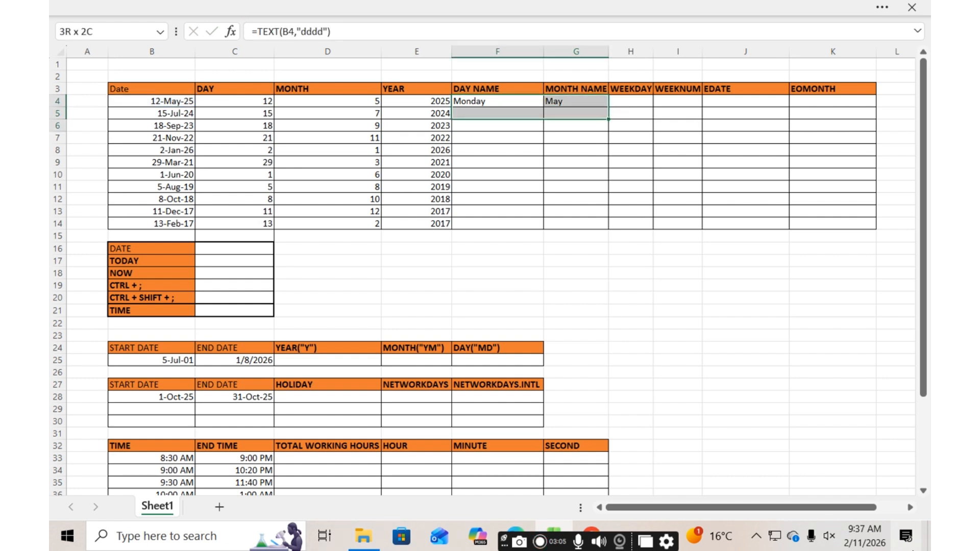
{"action": "key", "text": "shift+Down"}
{"action": "key", "text": "ctrl+d"}
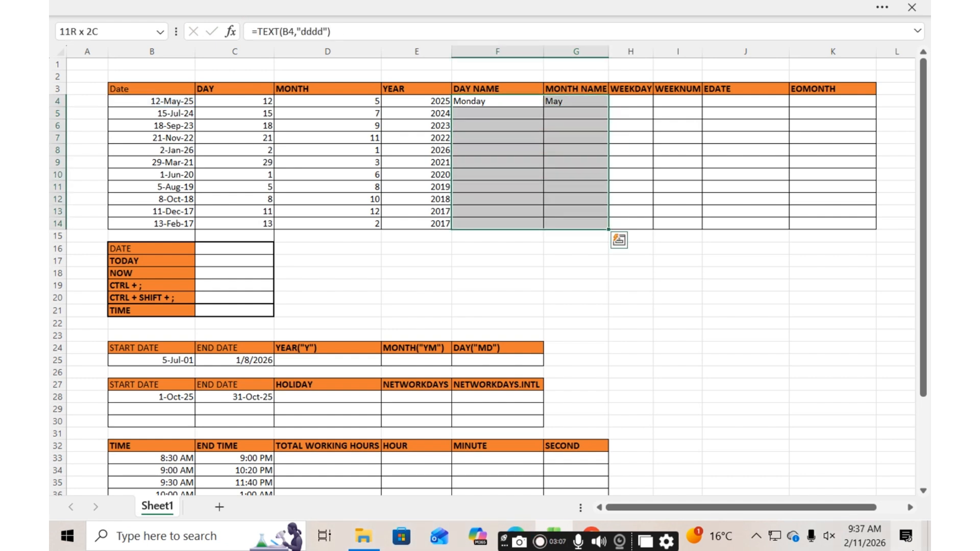
Enter the formula =WEEKDAY(B4) in cell H4 to get the weekday number of the first date
{"action": "key", "text": "Right"}
{"action": "key", "text": "Right"}
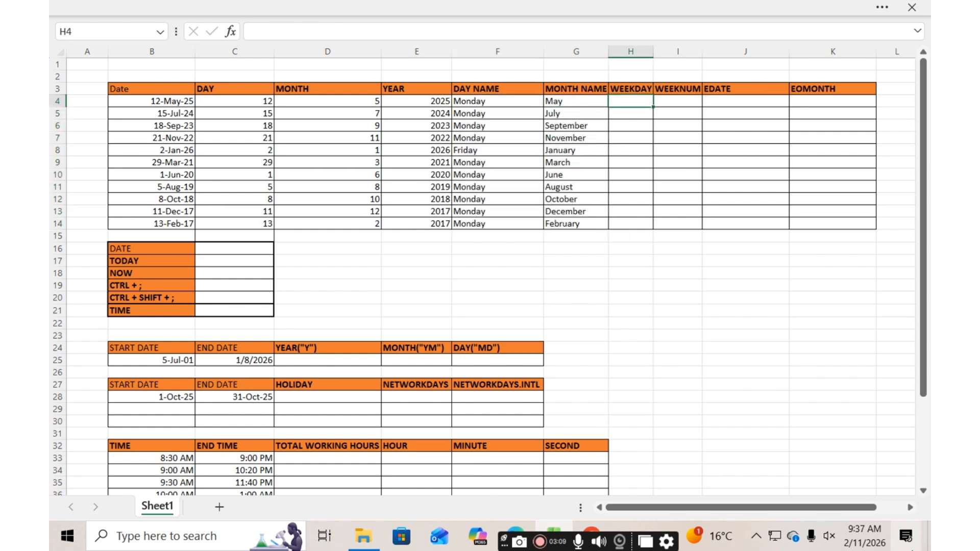
{"action": "type", "text": "="}
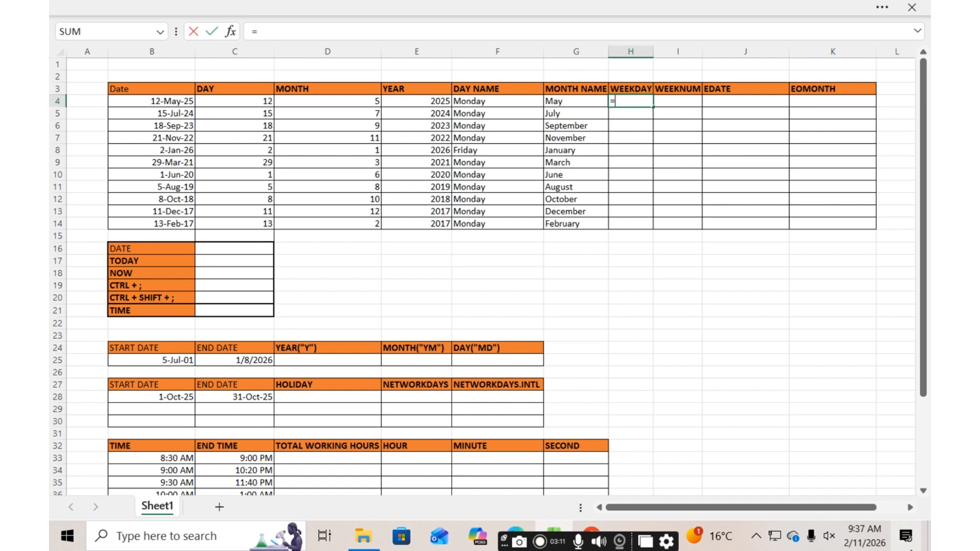
{"action": "type", "text": "weekd"}
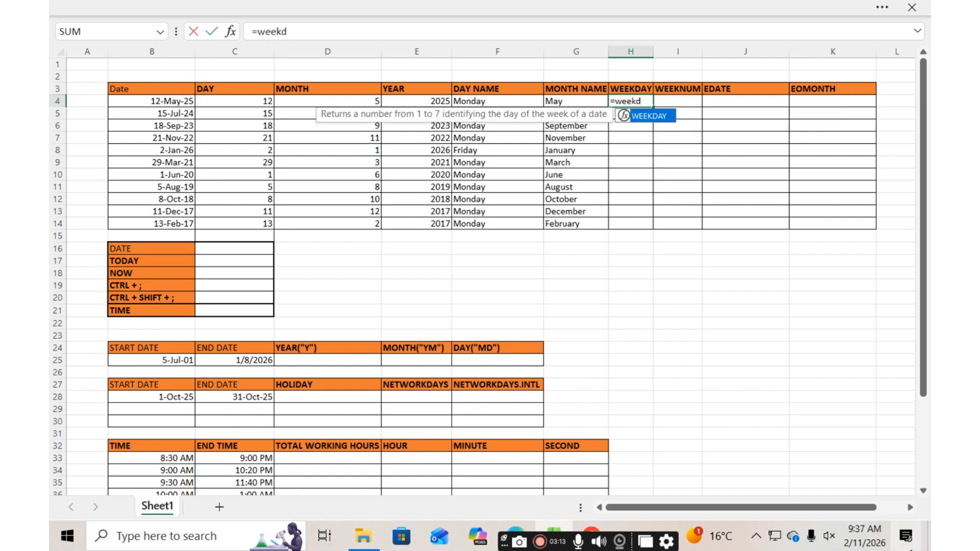
{"action": "type", "text": "ay("}
{"action": "key", "text": "Left"}
{"action": "key", "text": "Left"}
{"action": "key", "text": "Left"}
{"action": "key", "text": "Left"}
{"action": "key", "text": "Left"}
{"action": "key", "text": "Left"}
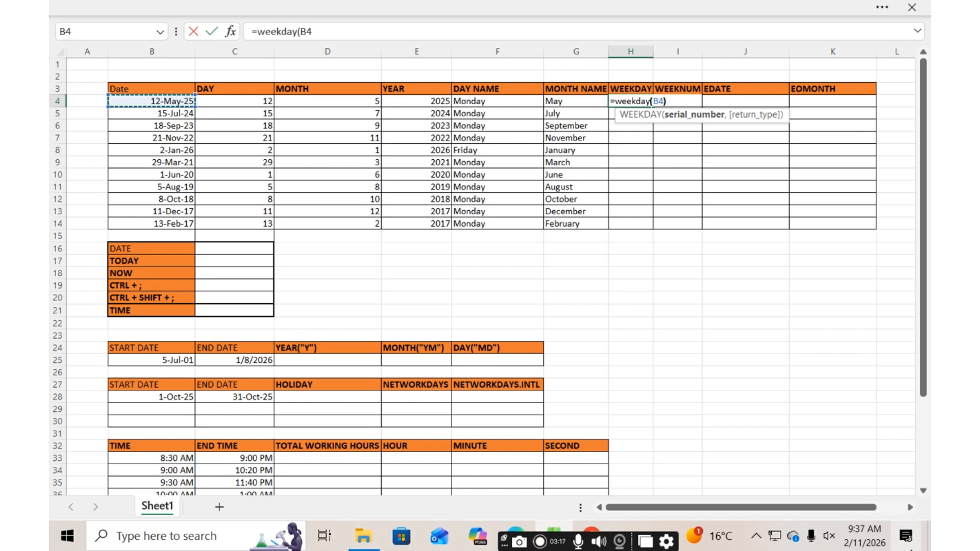
{"action": "type", "text": ")"}
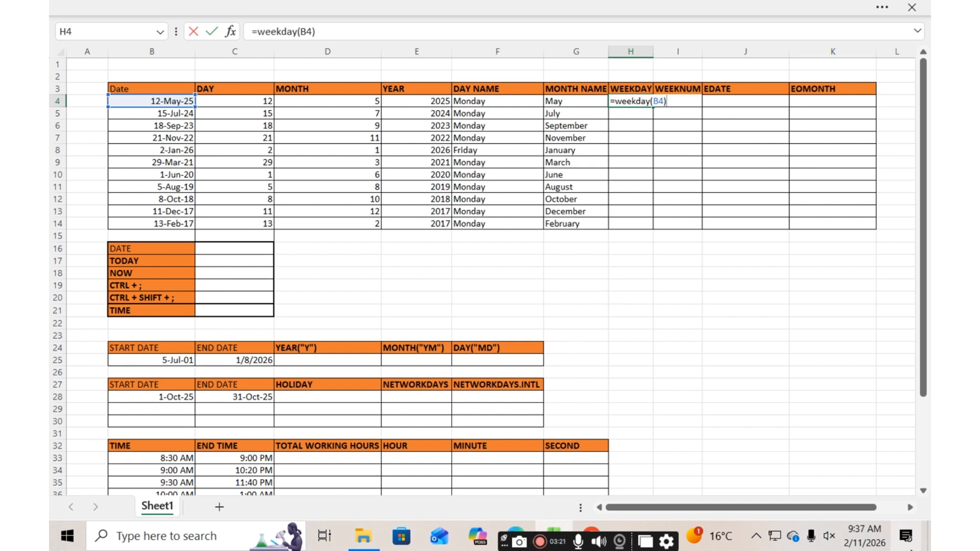
{"action": "key", "text": "Return"}
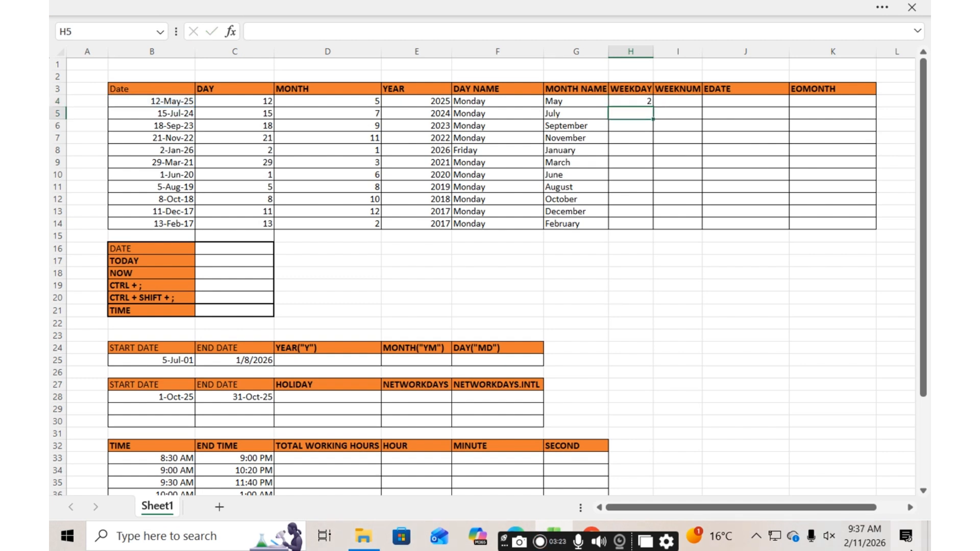
Enter a WEEKNUM formula in cell I4 that refers to B4, and select the first EDATE cell, J4
{"action": "key", "text": "Up"}
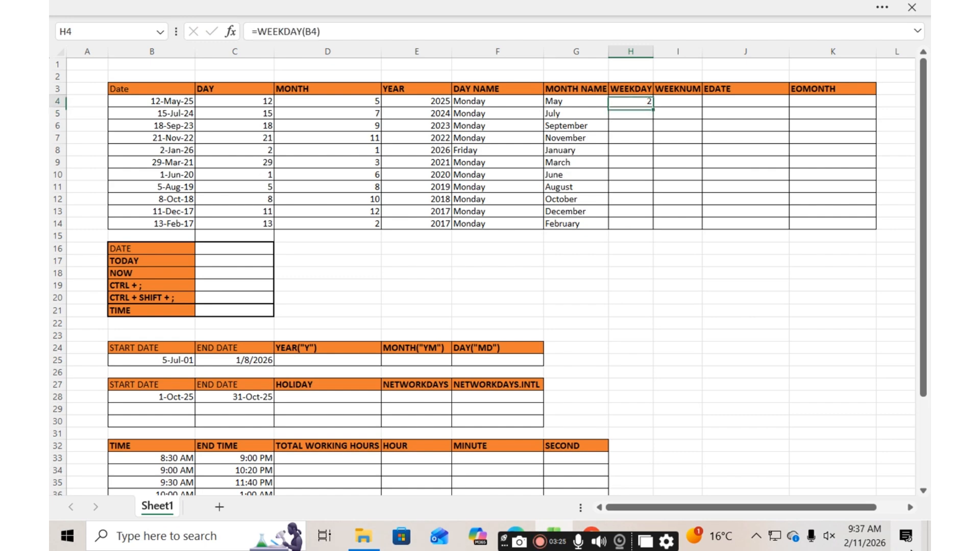
{"action": "key", "text": "Right"}
{"action": "type", "text": "=wee"}
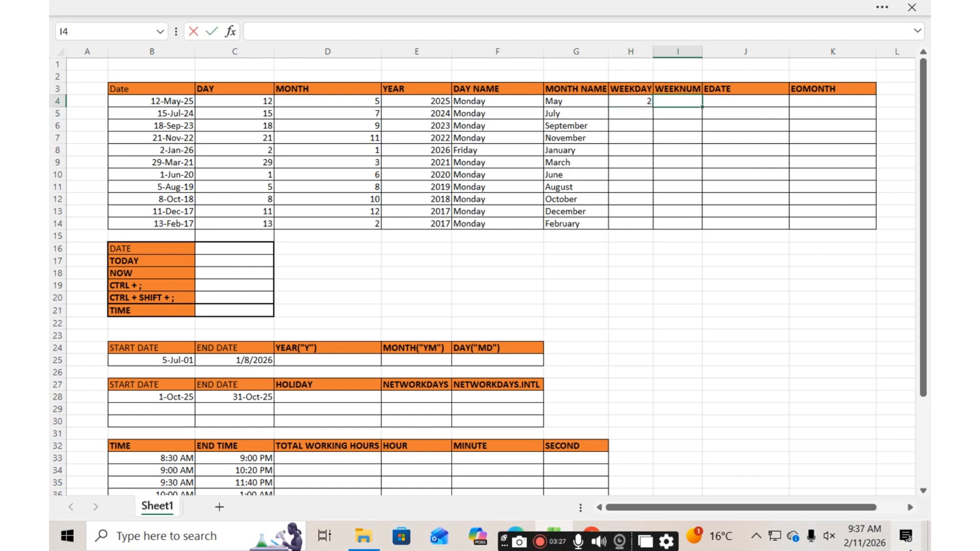
{"action": "type", "text": "knum("}
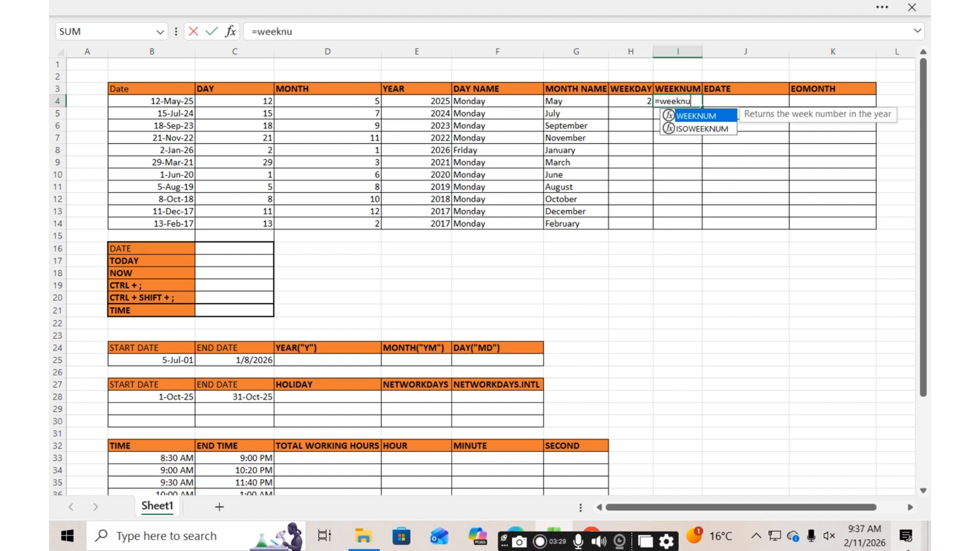
{"action": "key", "text": "Left"}
{"action": "key", "text": "Left"}
{"action": "key", "text": "Left"}
{"action": "key", "text": "Left"}
{"action": "key", "text": "Left"}
{"action": "key", "text": "Left"}
{"action": "key", "text": "Left"}
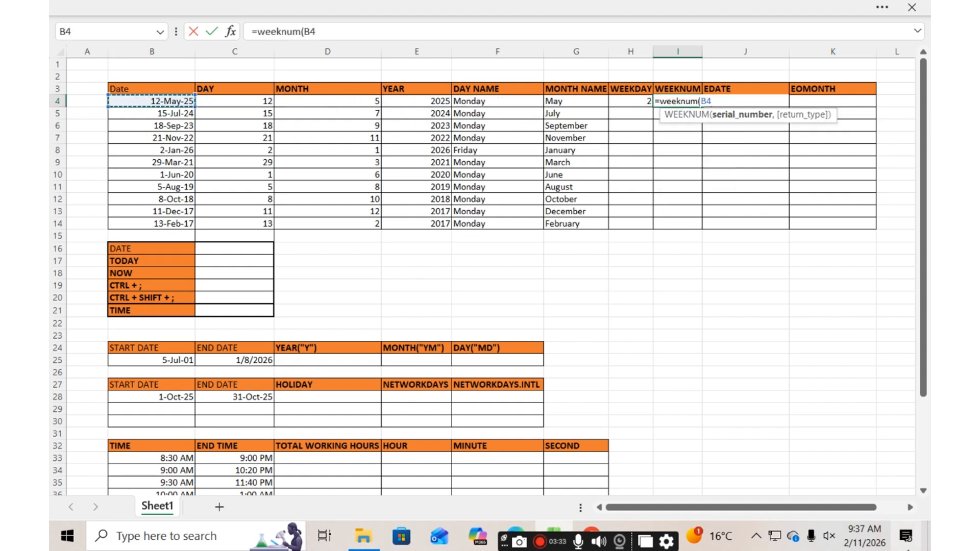
{"action": "type", "text": ","}
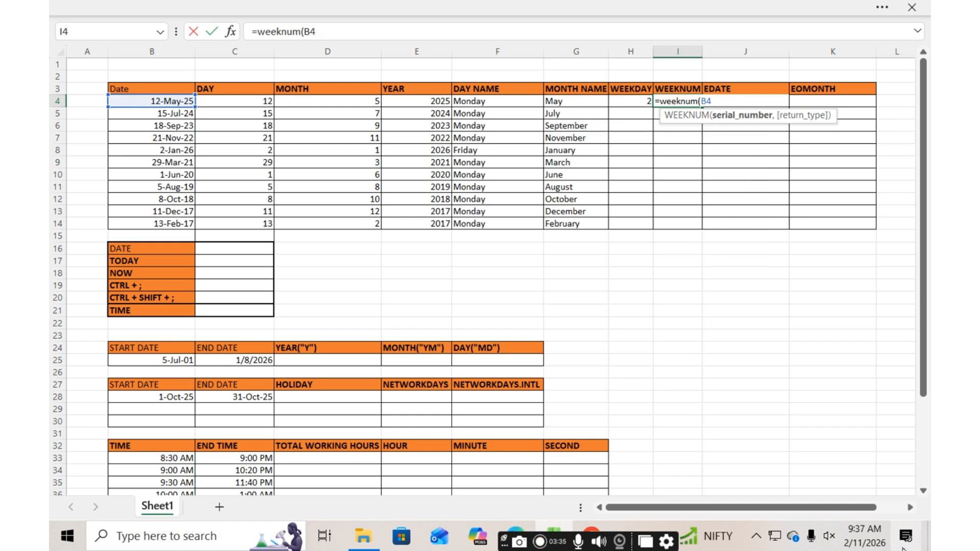
{"action": "type", "text": ")"}
{"action": "key", "text": "Return"}
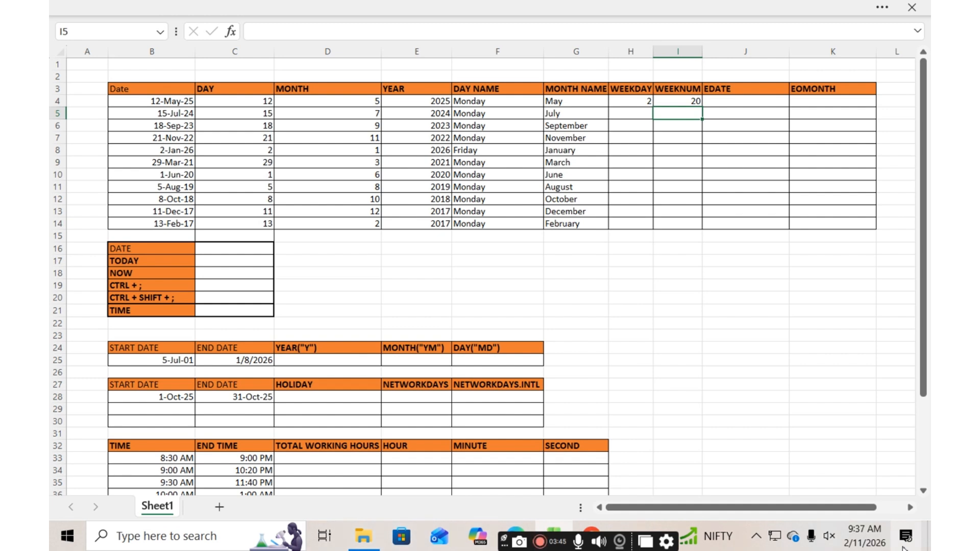
{"action": "key", "text": "Up"}
{"action": "key", "text": "Right"}
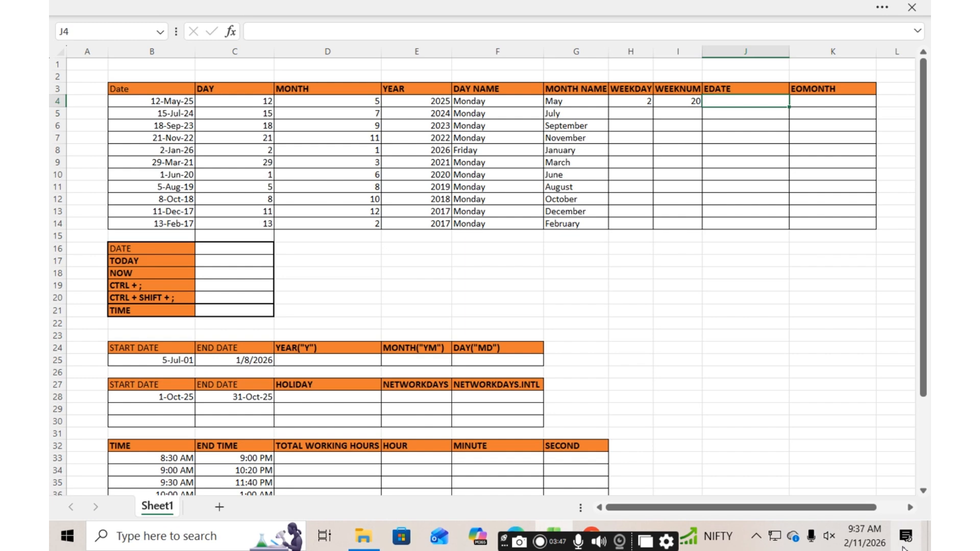
Enter an EDATE formula in cell J4 that returns the date 5 months after the date in B4
{"action": "type", "text": "=edat"}
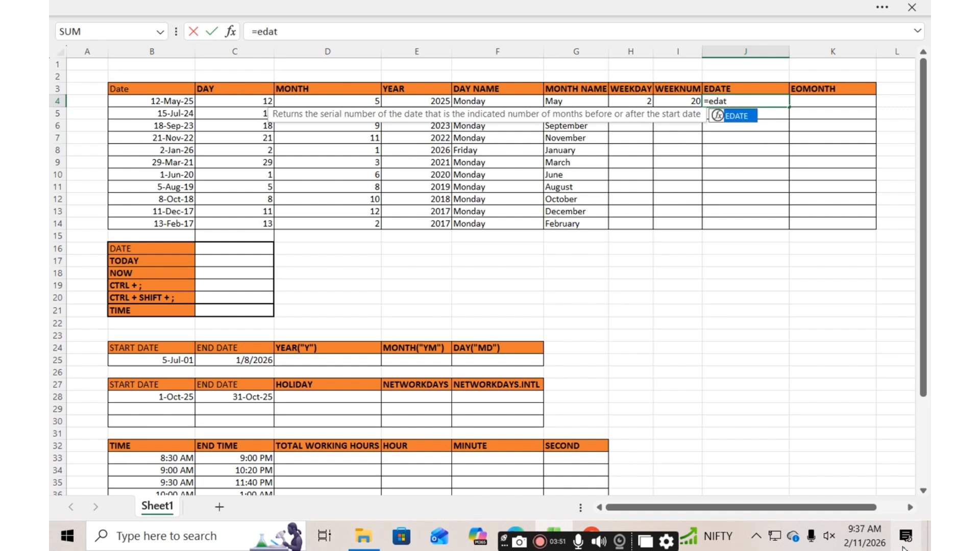
{"action": "type", "text": "e("}
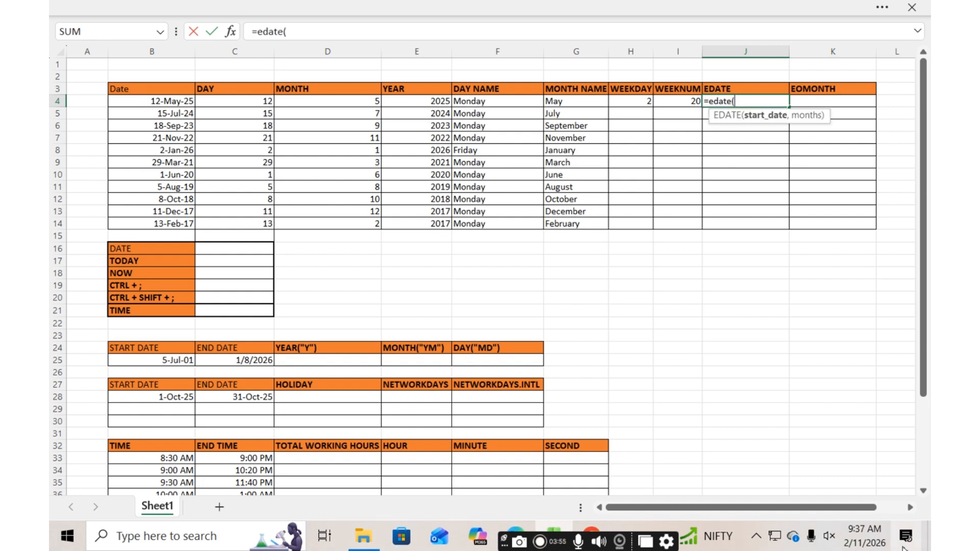
{"action": "key", "text": "Left"}
{"action": "key", "text": "Left"}
{"action": "key", "text": "Left"}
{"action": "key", "text": "Left"}
{"action": "key", "text": "Left"}
{"action": "key", "text": "Left"}
{"action": "key", "text": "Left"}
{"action": "key", "text": "Left"}
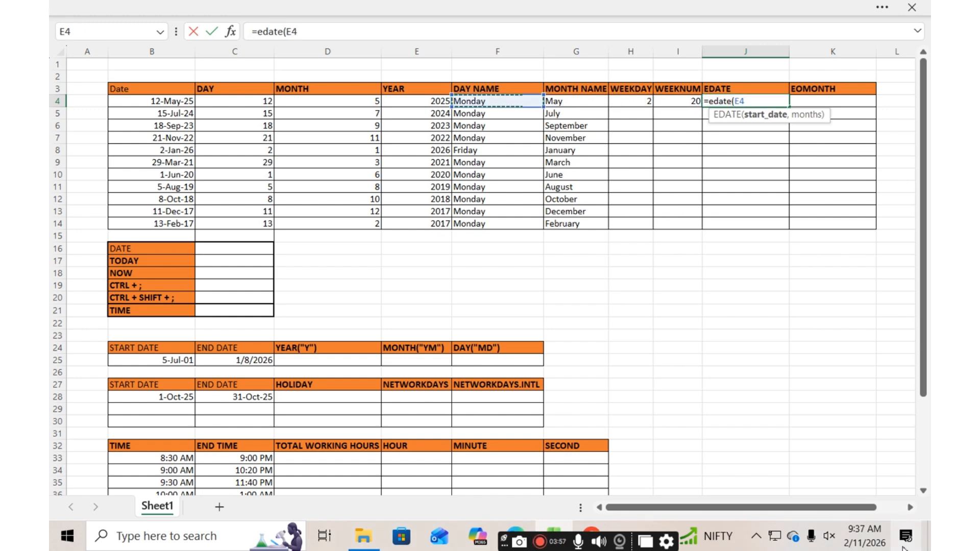
{"action": "type", "text": ","}
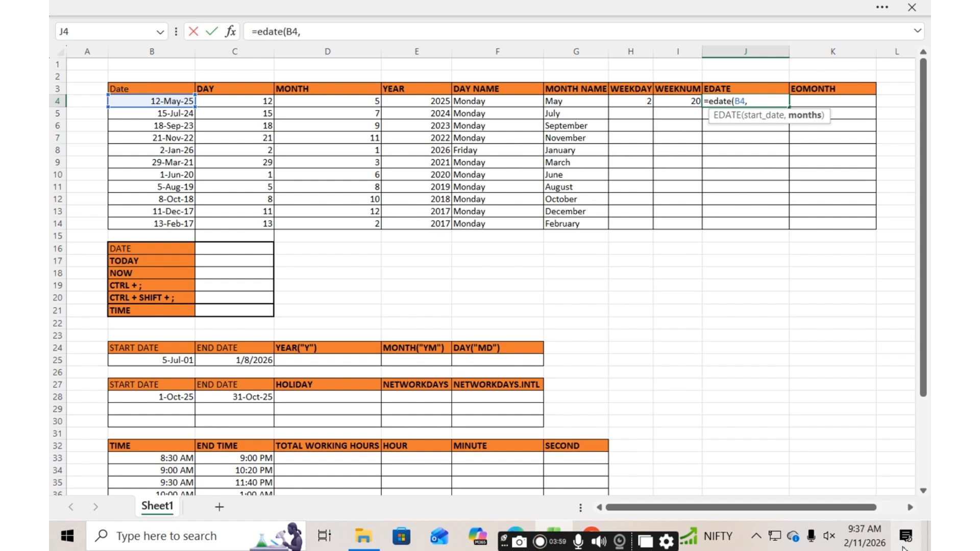
{"action": "type", "text": "5)"}
{"action": "key", "text": "Return"}
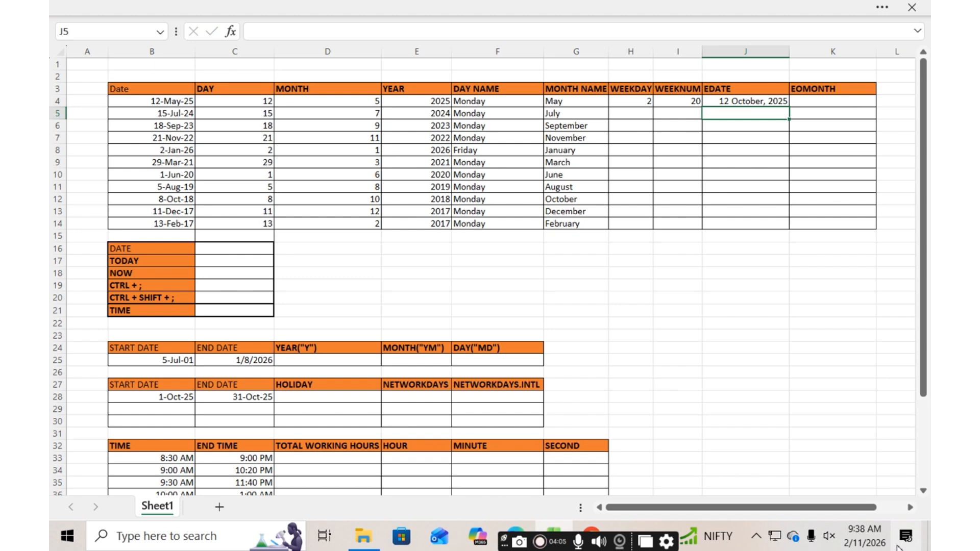
Enter the formula =EOMONTH(B4,5) in cell K4 to get the month-end date 5 months after B4
{"action": "key", "text": "Up"}
{"action": "key", "text": "Right"}
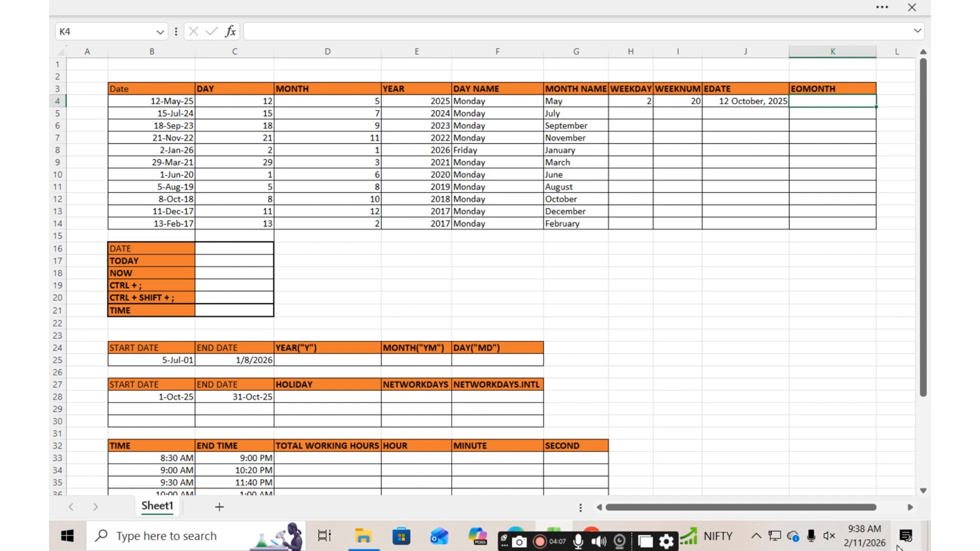
{"action": "type", "text": "=eomon"}
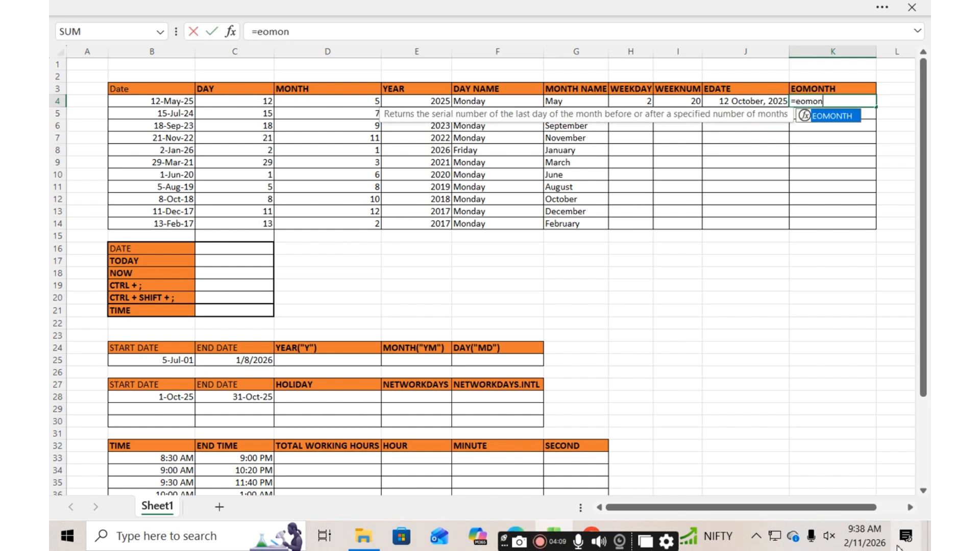
{"action": "type", "text": "th("}
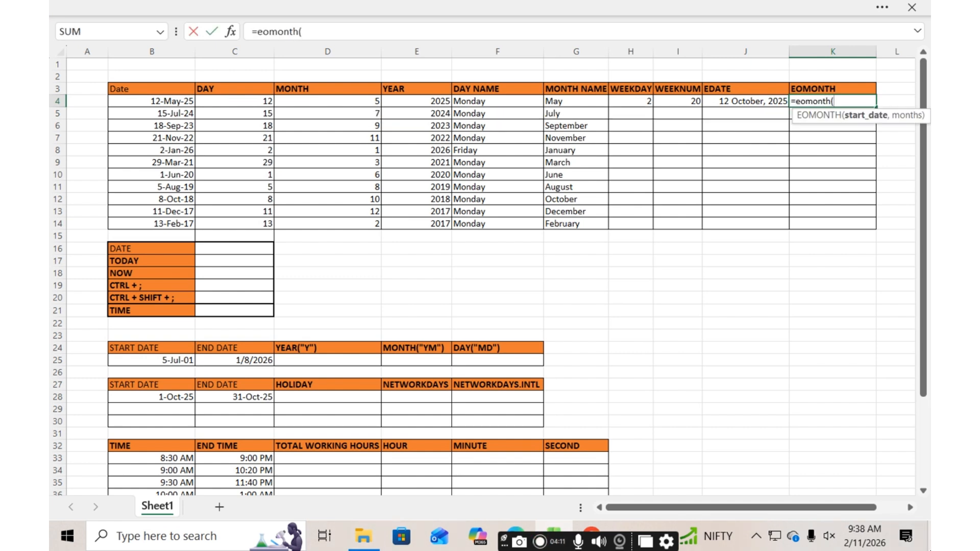
{"action": "key", "text": "Left"}
{"action": "key", "text": "Left"}
{"action": "key", "text": "Left"}
{"action": "key", "text": "Left"}
{"action": "key", "text": "Left"}
{"action": "key", "text": "Left"}
{"action": "key", "text": "Left"}
{"action": "key", "text": "Left"}
{"action": "key", "text": "Left"}
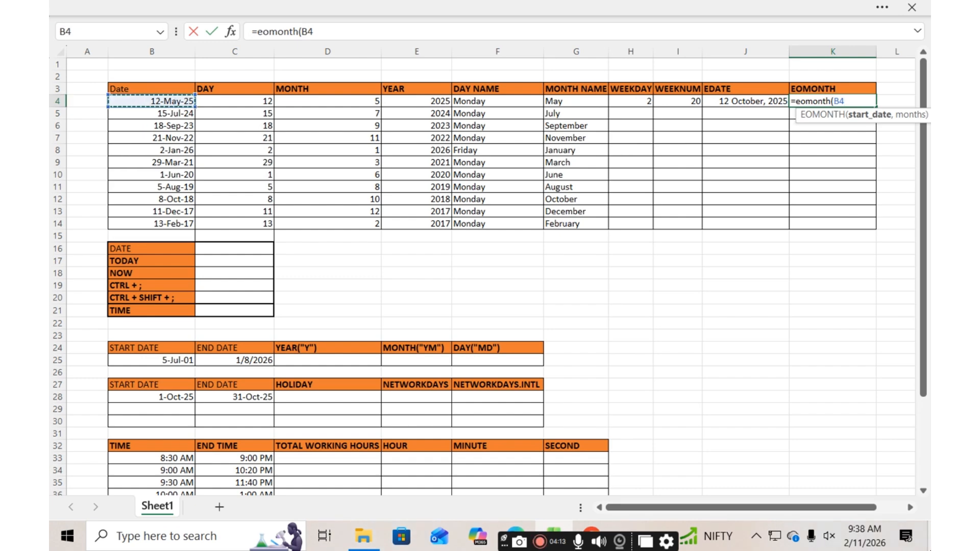
{"action": "type", "text": ",5"}
{"action": "key", "text": "Return"}
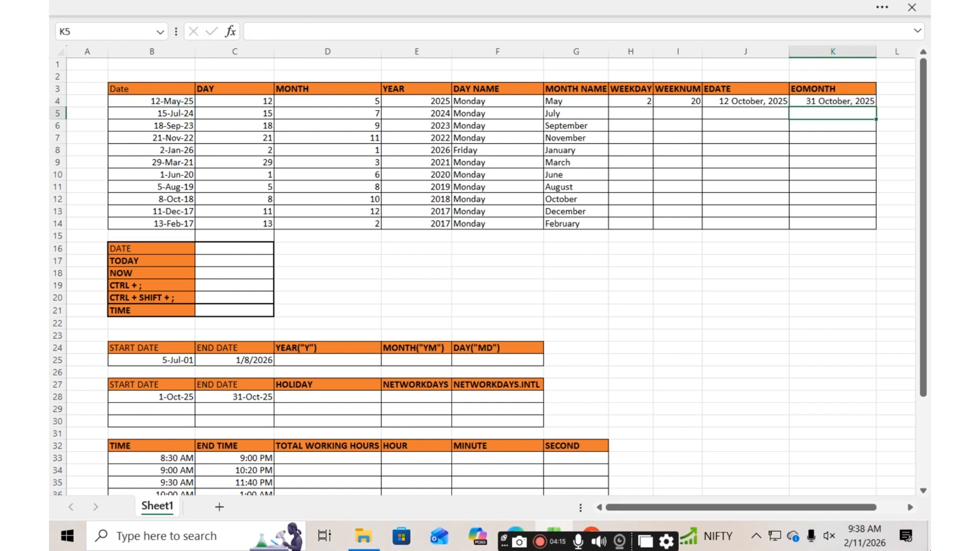
Fill the WEEKDAY, WEEKNUM, EDATE and EOMONTH formulas from H4:K4 down to row 14
{"action": "key", "text": "Up"}
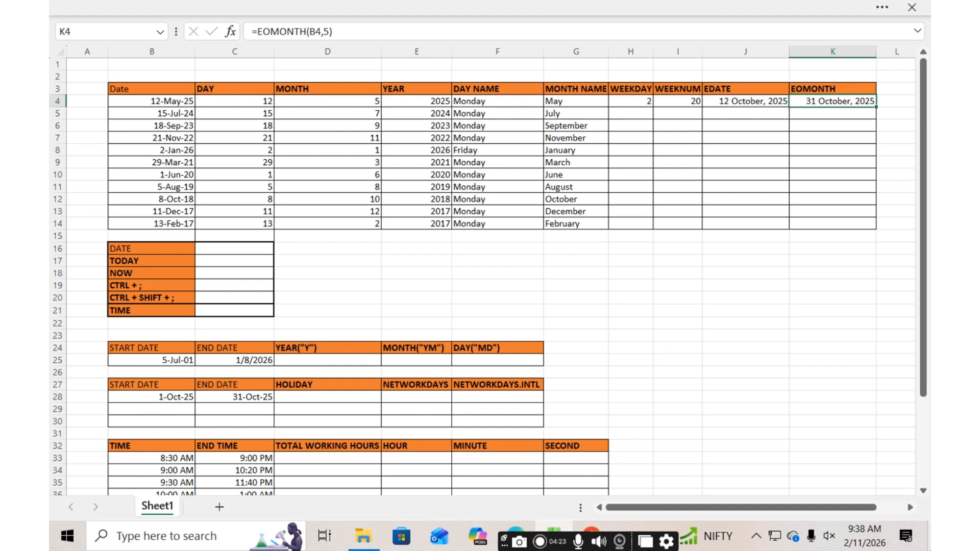
{"action": "key", "text": "shift+Left"}
{"action": "key", "text": "shift+Left"}
{"action": "key", "text": "shift+Left"}
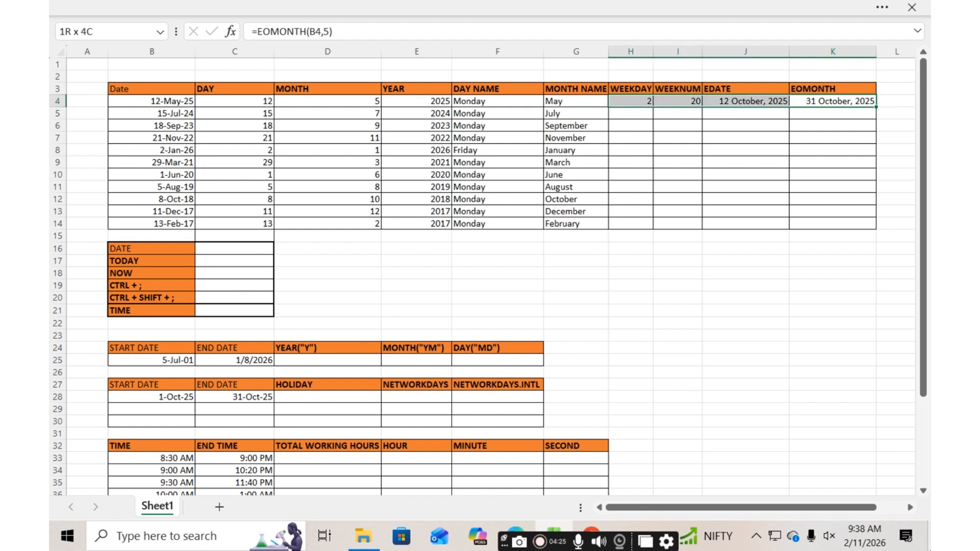
{"action": "key", "text": "shift+Down"}
{"action": "key", "text": "shift+Down"}
{"action": "key", "text": "shift+Down"}
{"action": "key", "text": "shift+Down"}
{"action": "key", "text": "shift+Down"}
{"action": "key", "text": "shift+Down"}
{"action": "key", "text": "shift+Down"}
{"action": "key", "text": "shift+Down"}
{"action": "key", "text": "shift+Down"}
{"action": "key", "text": "shift+Down"}
{"action": "key", "text": "shift+Down"}
{"action": "key", "text": "shift+Up"}
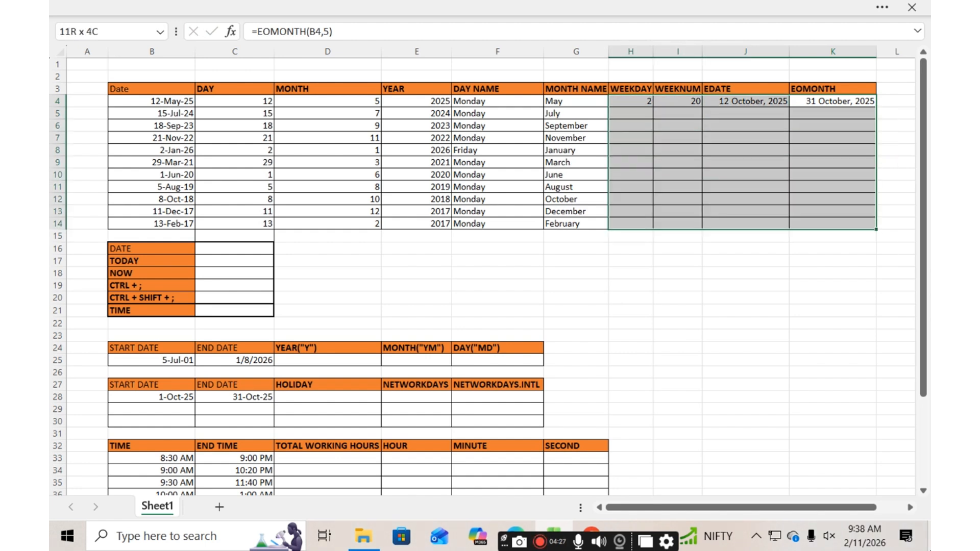
{"action": "key", "text": "ctrl+d"}
Enter the formula =DATE(2021,12,25) in cell C16, beside the DATE label
{"action": "key", "text": "Left"}
{"action": "key", "text": "Left"}
{"action": "key", "text": "Left"}
{"action": "key", "text": "Left"}
{"action": "key", "text": "Left"}
{"action": "key", "text": "Left"}
{"action": "key", "text": "Left"}
{"action": "key", "text": "Left"}
{"action": "key", "text": "Left"}
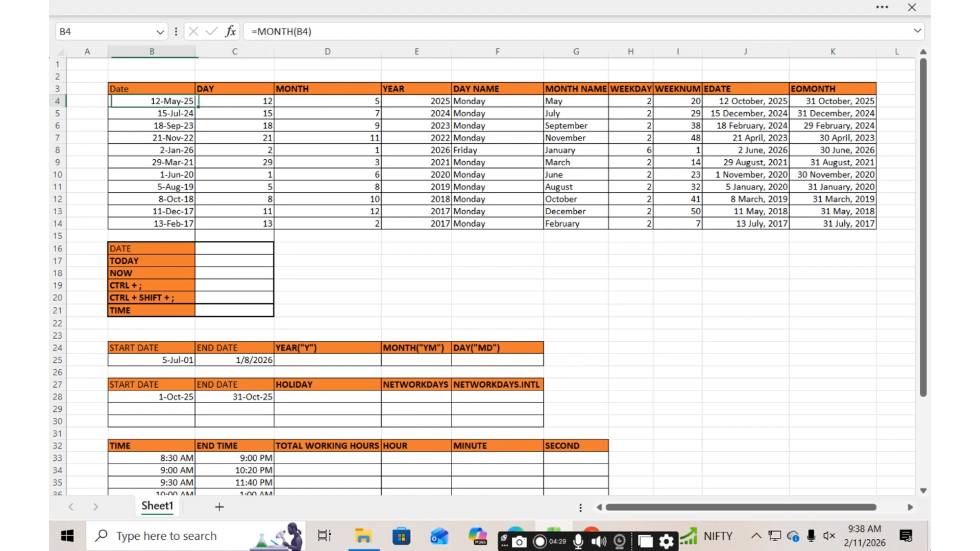
{"action": "key", "text": "Down"}
{"action": "key", "text": "Down"}
{"action": "key", "text": "Down"}
{"action": "key", "text": "Down"}
{"action": "key", "text": "Down"}
{"action": "key", "text": "Down"}
{"action": "key", "text": "Down"}
{"action": "key", "text": "Down"}
{"action": "key", "text": "Down"}
{"action": "key", "text": "Down"}
{"action": "key", "text": "Down"}
{"action": "key", "text": "Down"}
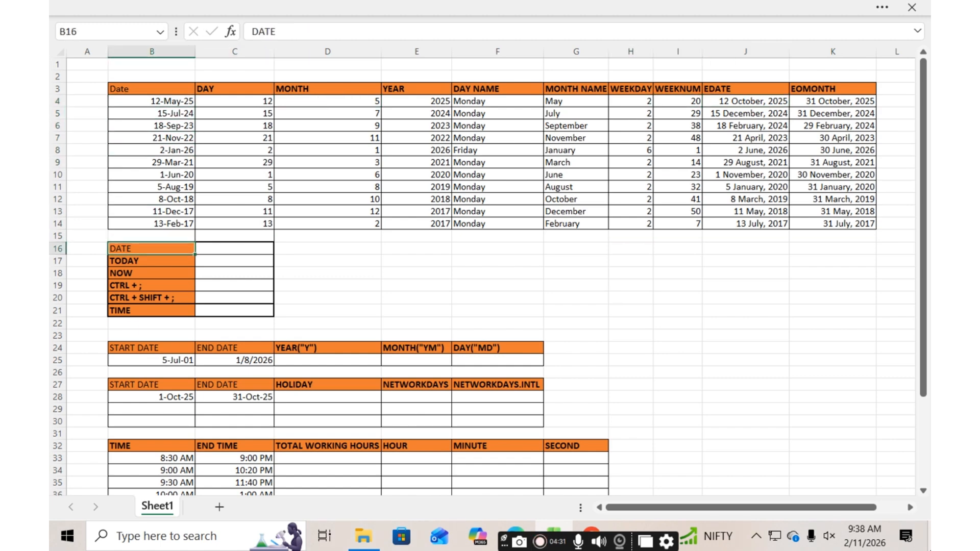
{"action": "key", "text": "Right"}
{"action": "type", "text": "="}
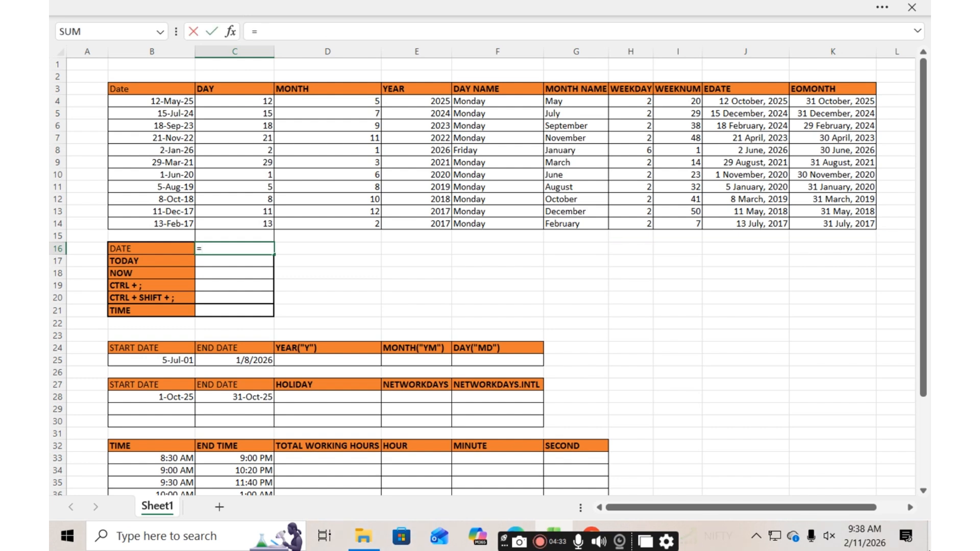
{"action": "type", "text": "date("}
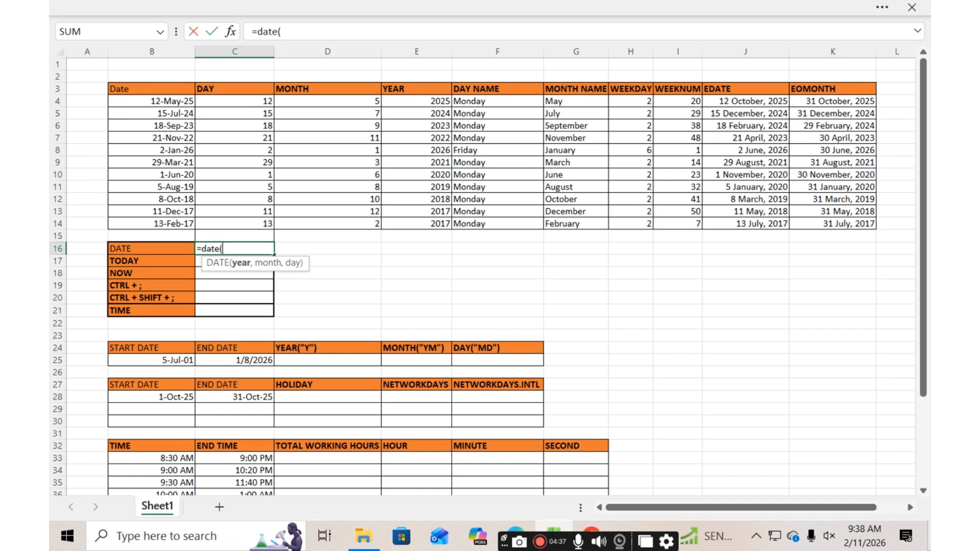
{"action": "type", "text": "202"}
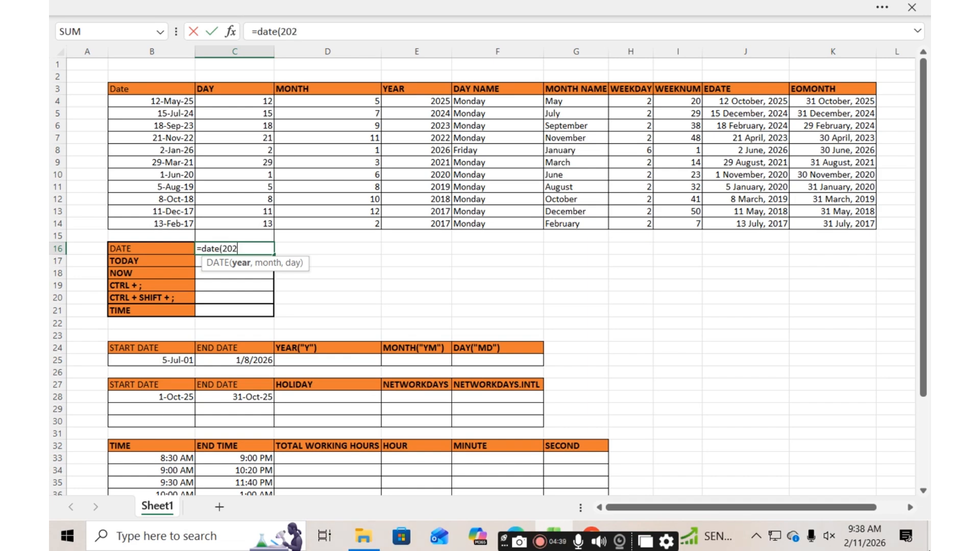
{"action": "type", "text": "1,12"}
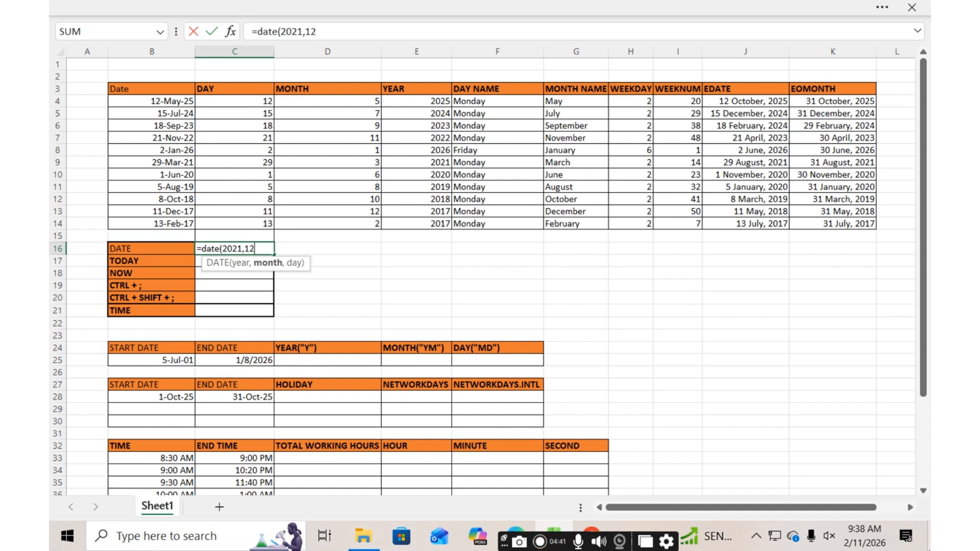
{"action": "type", "text": ",25"}
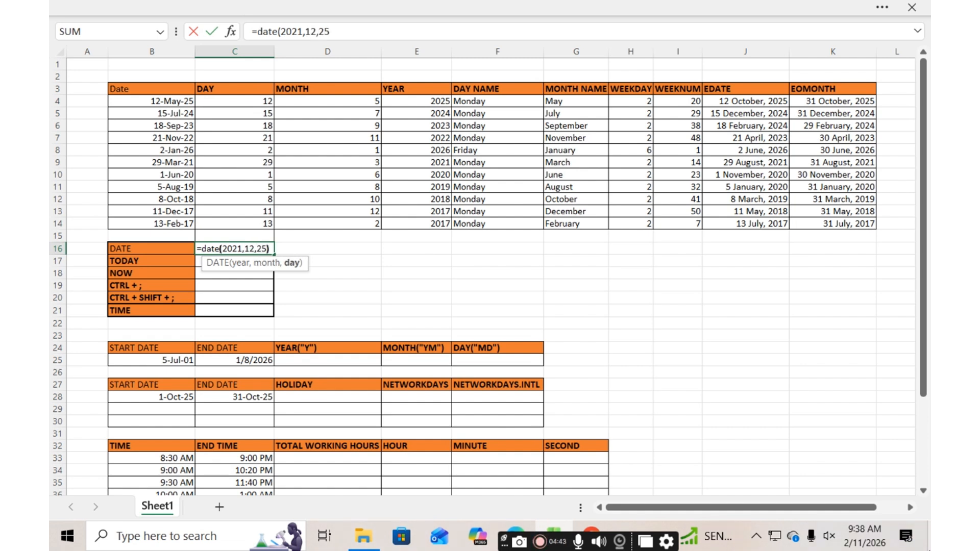
{"action": "type", "text": ")"}
{"action": "key", "text": "Return"}
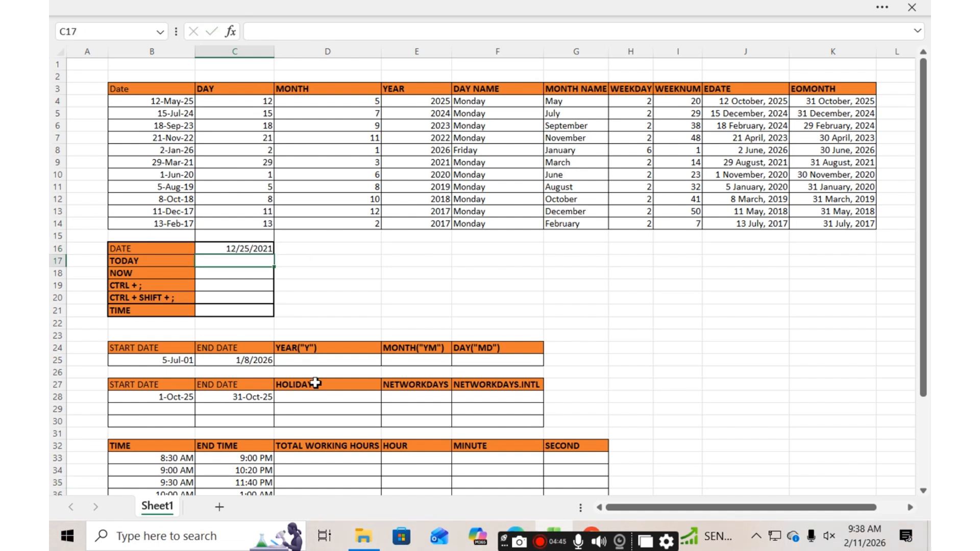
Enter the formula =TODAY() in cell C17, beside the TODAY label
{"action": "left_click", "coordinate": [357, 264]}
{"action": "scroll", "coordinate": [360, 264], "scroll_direction": "up", "scroll_amount": 2}
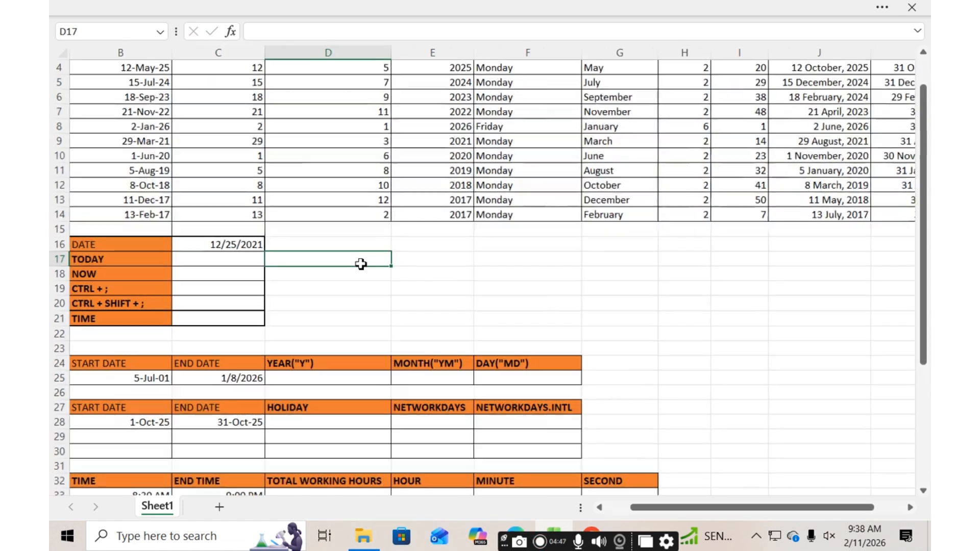
{"action": "scroll", "coordinate": [449, 277], "scroll_direction": "up", "scroll_amount": 1}
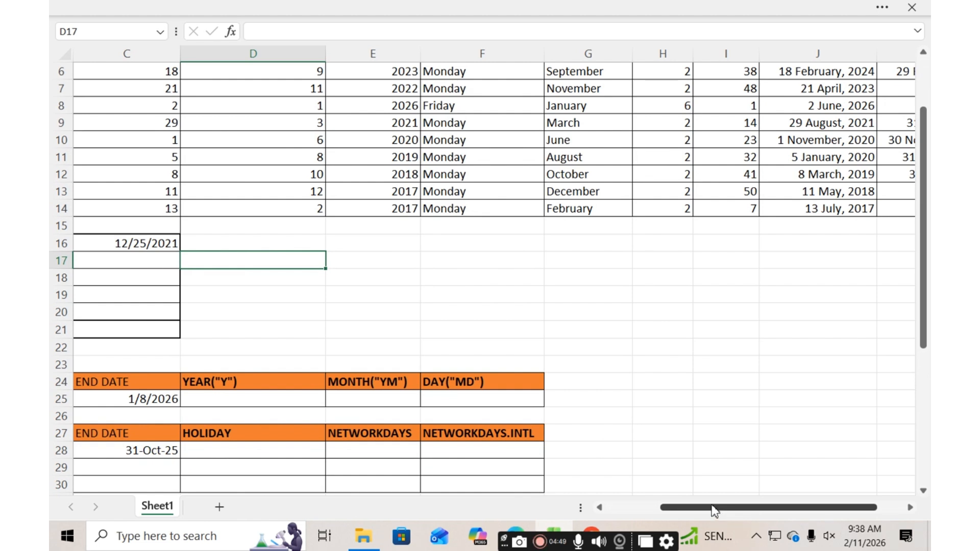
{"action": "left_click_drag", "start_coordinate": [714, 511], "coordinate": [660, 510]}
{"action": "left_click", "coordinate": [291, 262]}
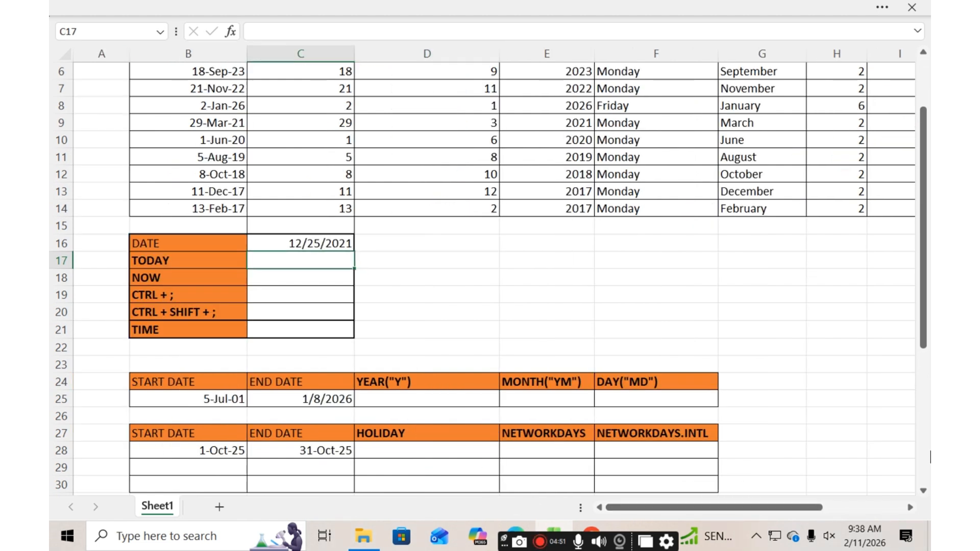
{"action": "type", "text": "=t"}
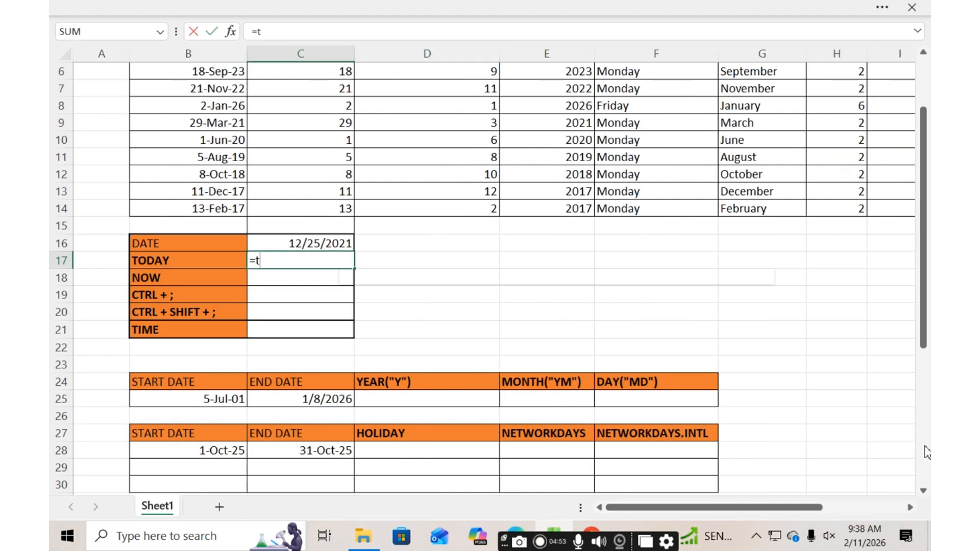
{"action": "type", "text": "oday()"}
{"action": "key", "text": "Return"}
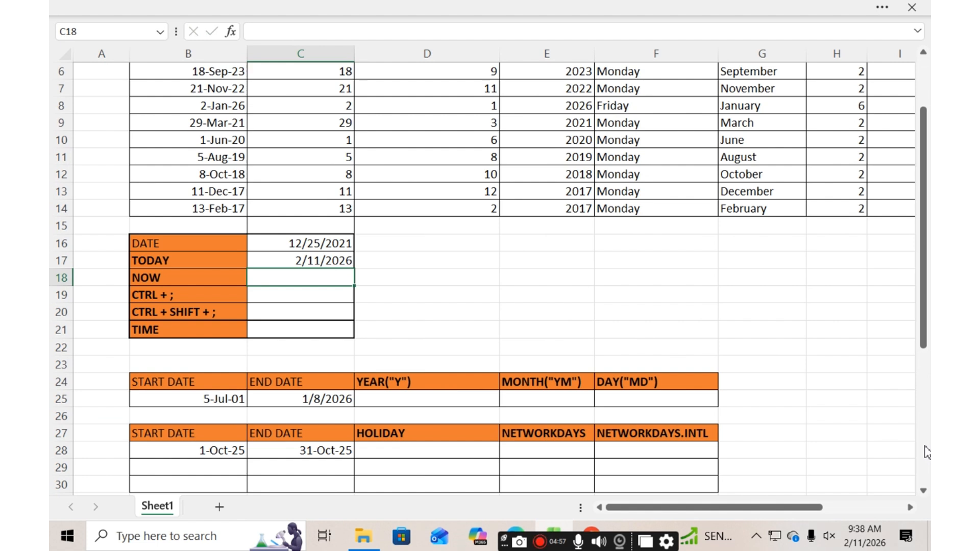
Enter the formula =NOW() in cell C18 to return the current date and time
{"action": "type", "text": "=now"}
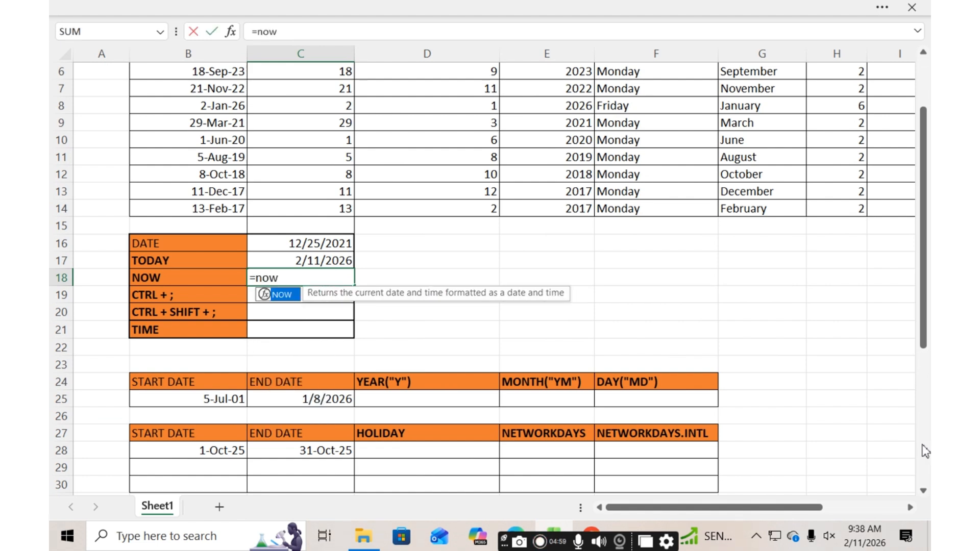
{"action": "type", "text": "()"}
{"action": "key", "text": "Return"}
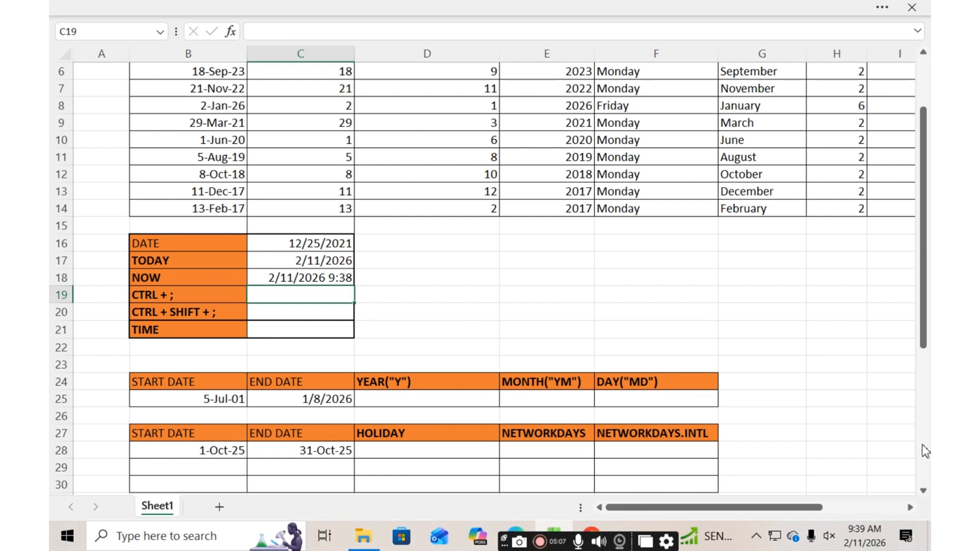
Insert the current date as a fixed value in cell C19 and the current time as a fixed value in C20
{"action": "key", "text": "ctrl+semicolon"}
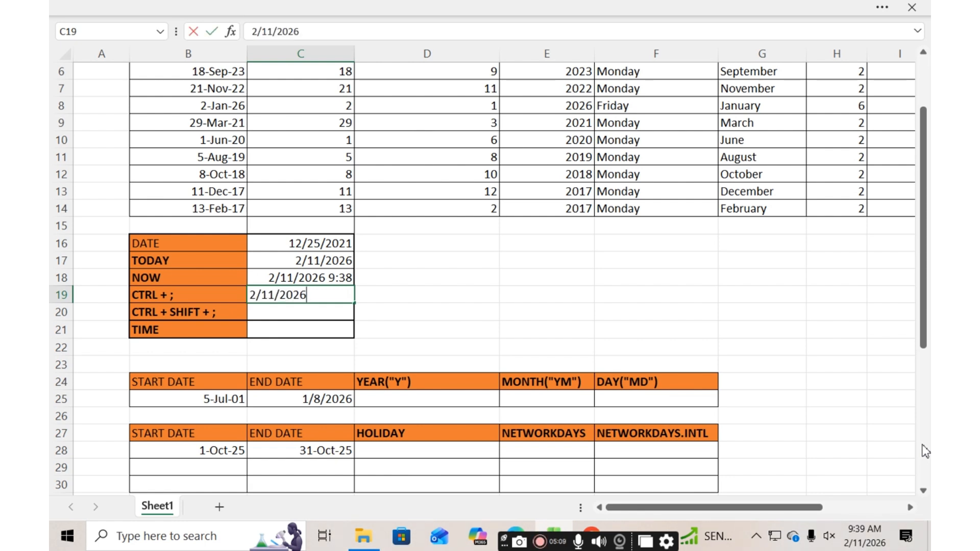
{"action": "key", "text": "Return"}
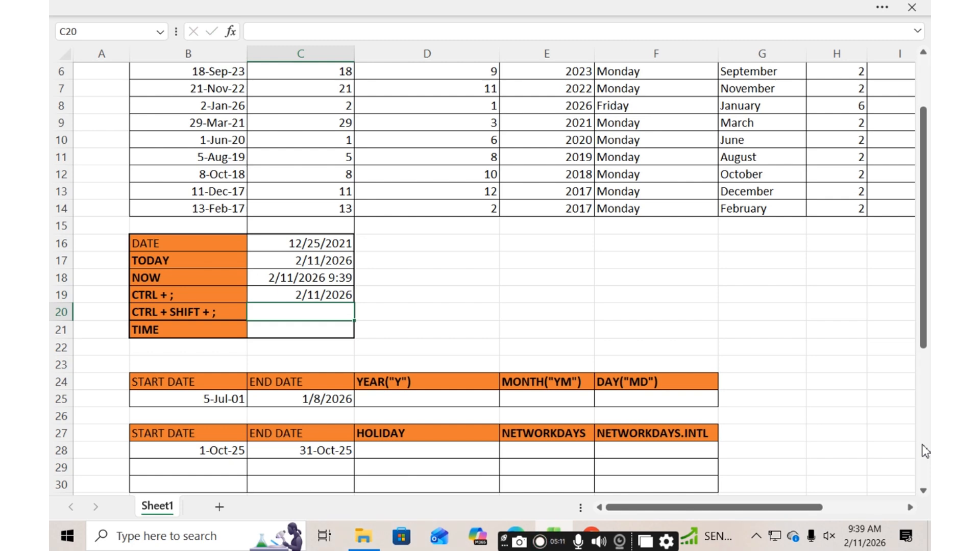
{"action": "key", "text": "ctrl+shift+semicolon"}
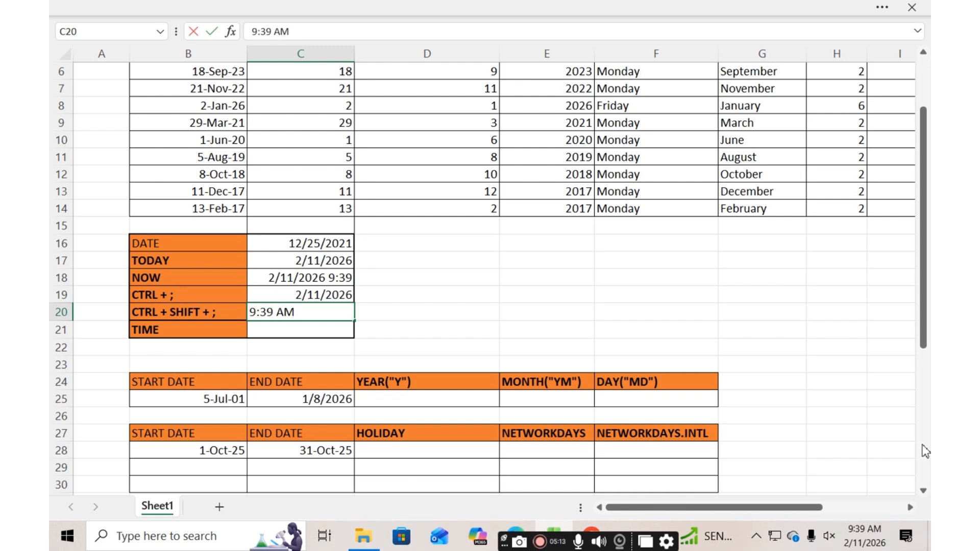
{"action": "key", "text": "Return"}
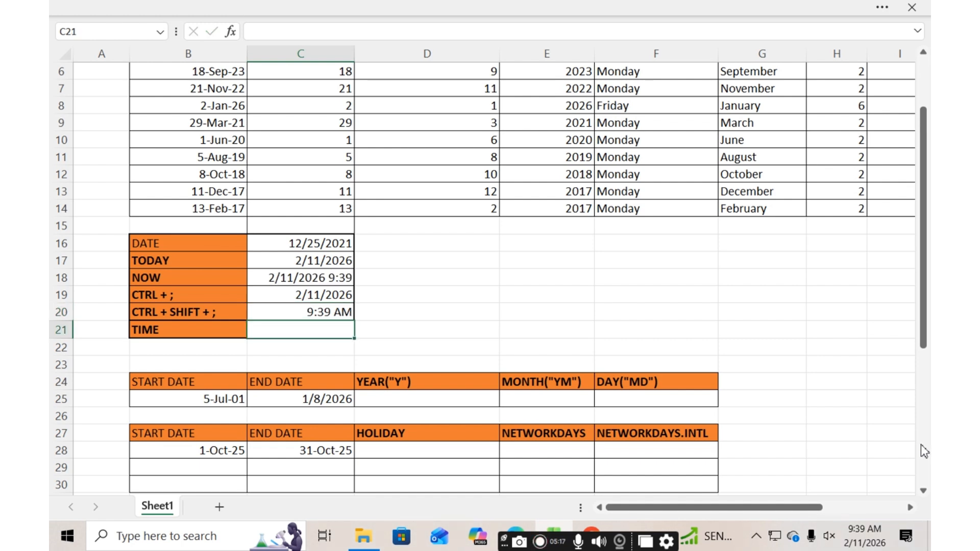
Enter the formula =TIME(21,23,52) in cell C21, beside the TIME label
{"action": "type", "text": "=time("}
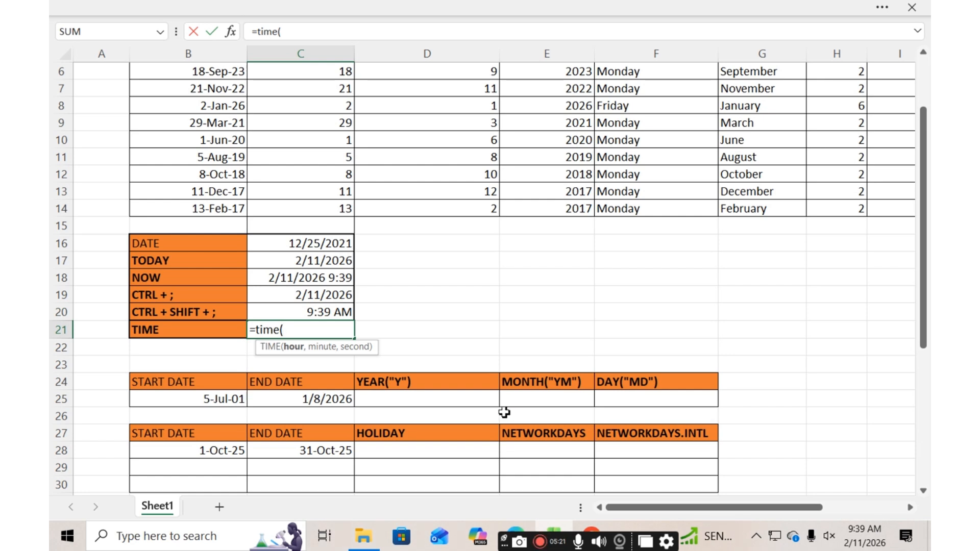
{"action": "type", "text": "21,2"}
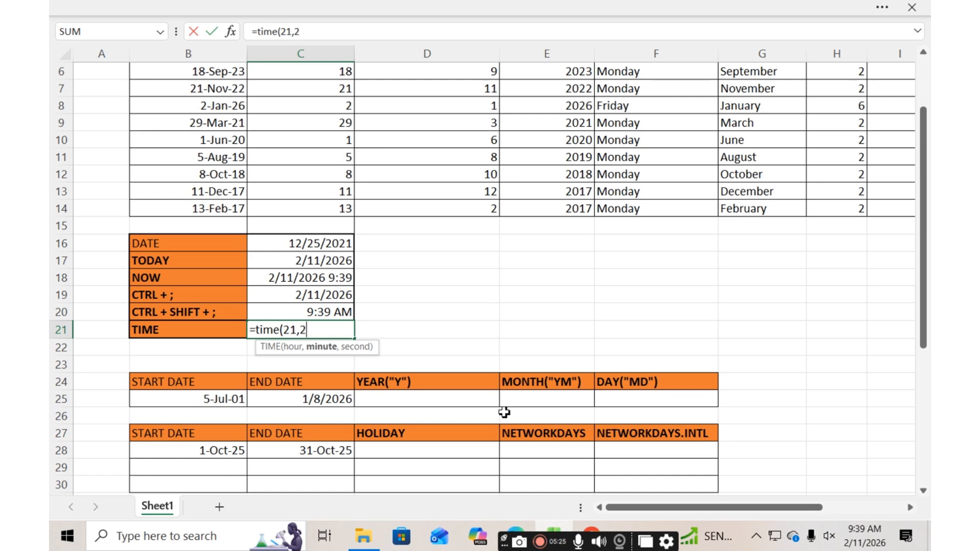
{"action": "type", "text": "3,52"}
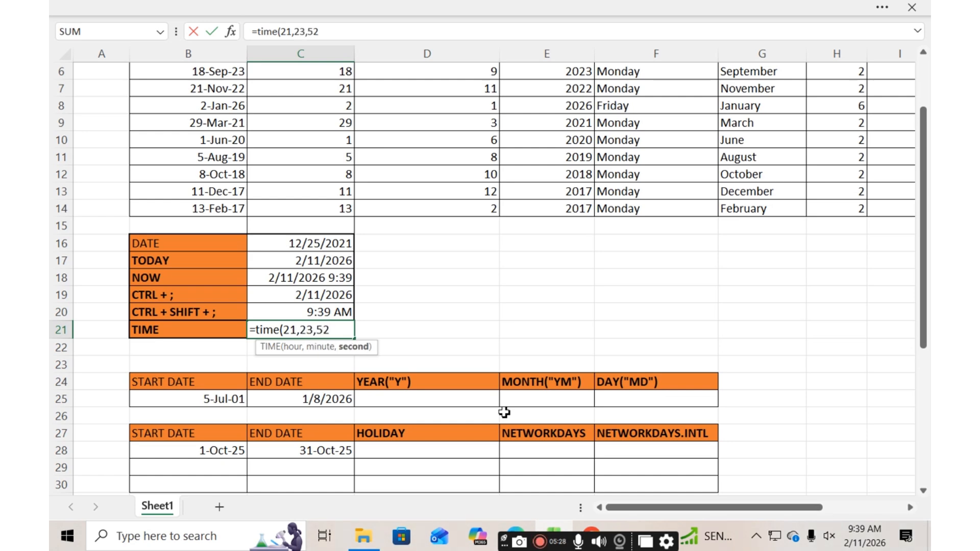
{"action": "key", "text": "Return"}
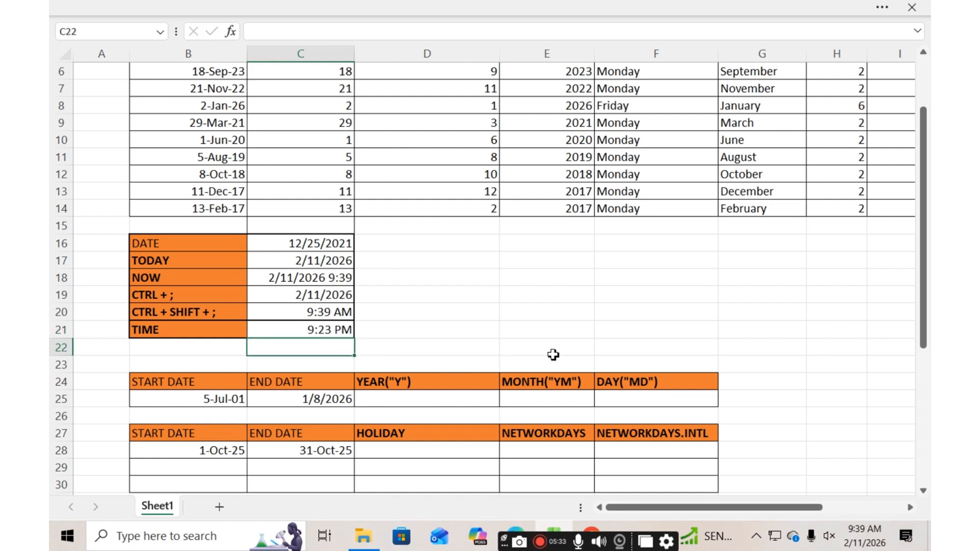
Clear B25:C25, then enter 7 May 2001 as the start date in B25 and the current date as a fixed end date in C25
{"action": "left_click", "coordinate": [545, 327]}
{"action": "left_click_drag", "start_coordinate": [234, 397], "coordinate": [301, 399]}
{"action": "key", "text": "Delete"}
{"action": "left_click", "coordinate": [204, 397]}
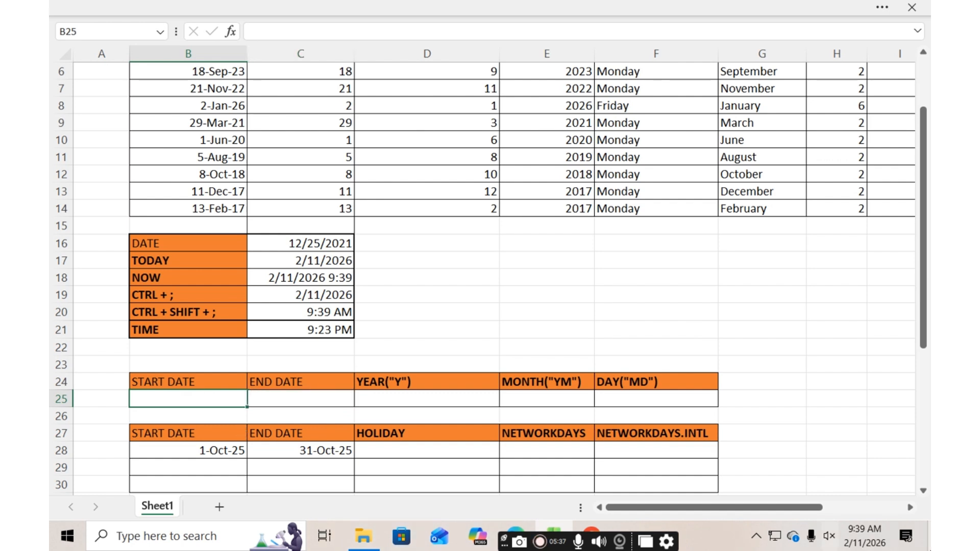
{"action": "type", "text": "7 "}
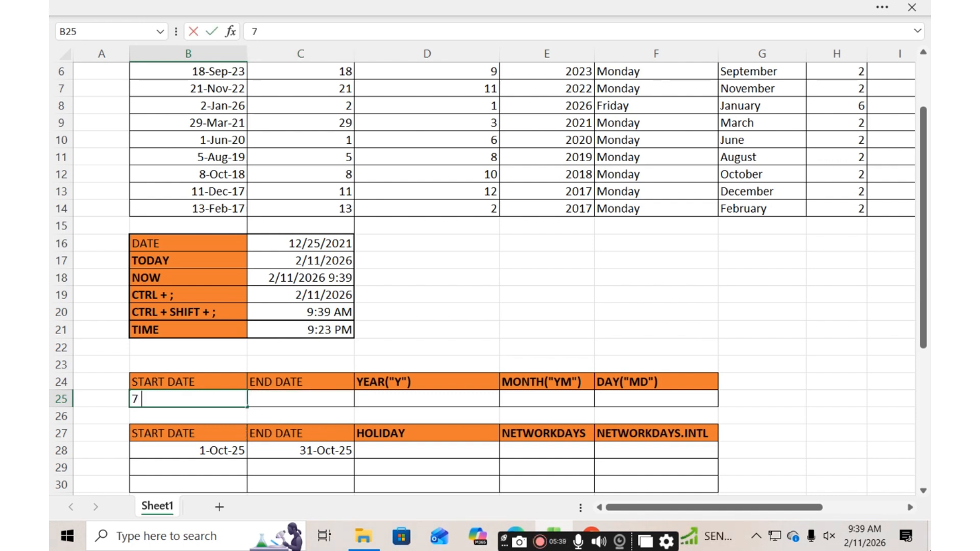
{"action": "type", "text": "may 2001"}
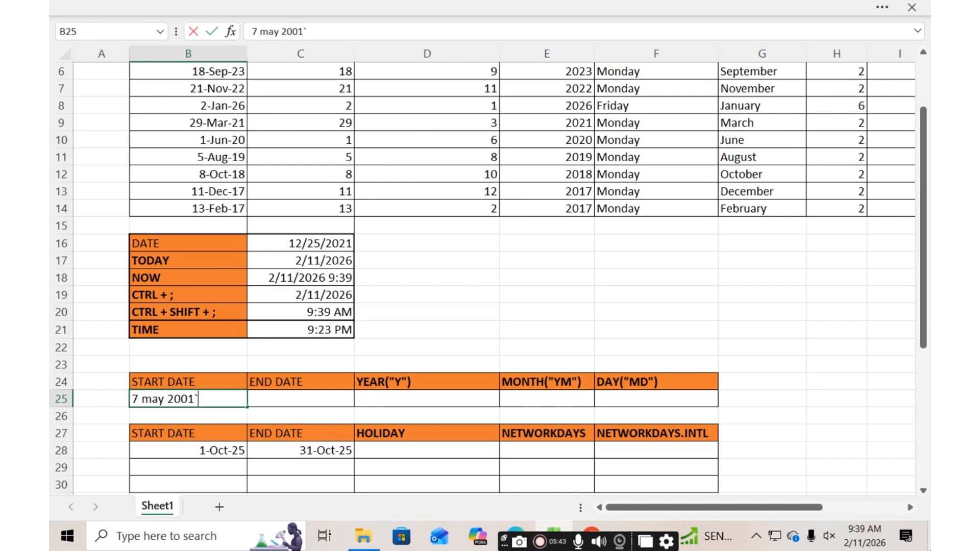
{"action": "type", "text": "`"}
{"action": "key", "text": "BackSpace"}
{"action": "key", "text": "Tab"}
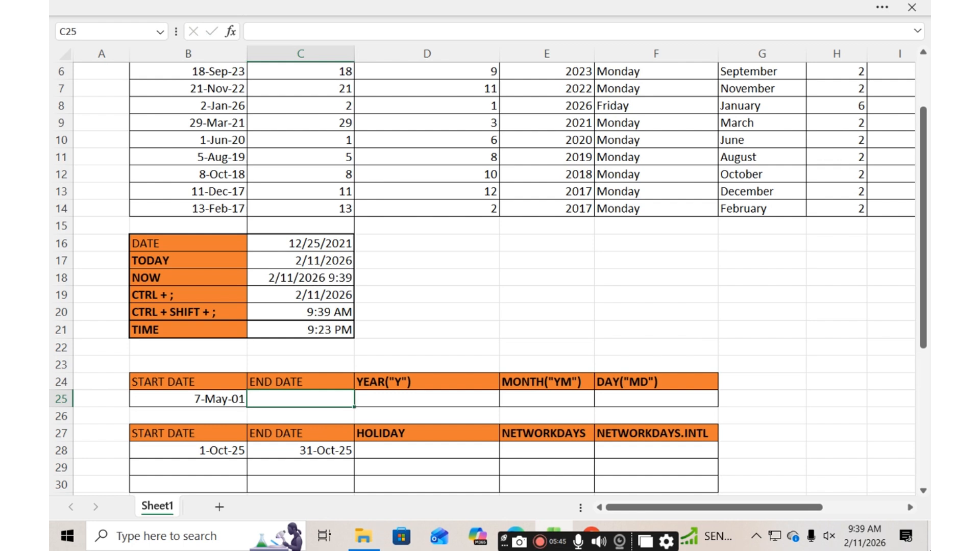
{"action": "key", "text": "ctrl+semicolon"}
{"action": "key", "text": "Tab"}
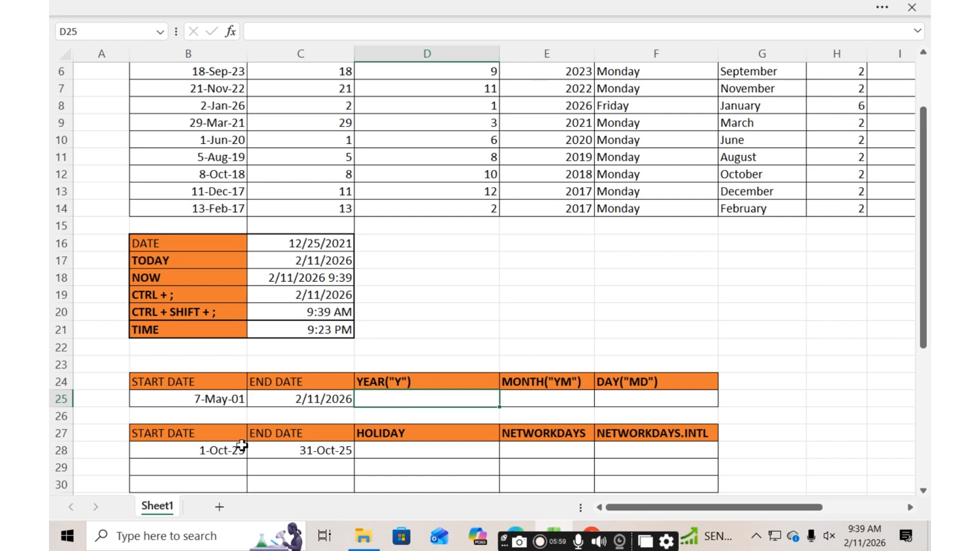
Enter the formula =DATEDIF(B25,C25,"y") in cell D25 to calculate the full years between the dates
{"action": "type", "text": "="}
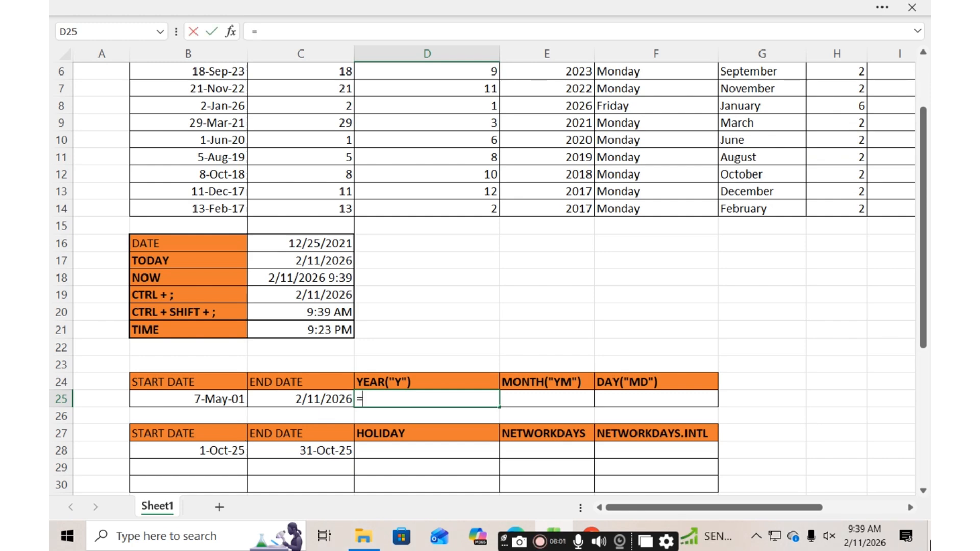
{"action": "type", "text": "date"}
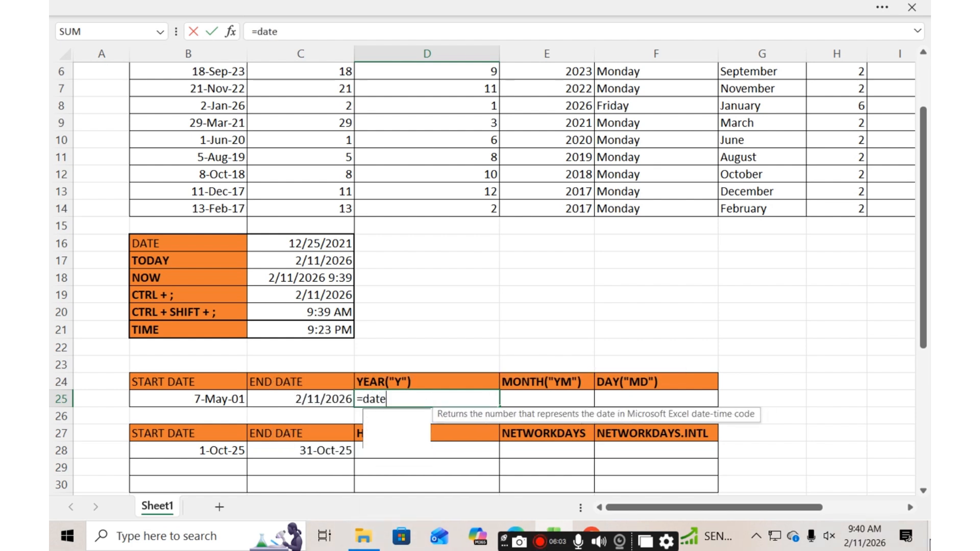
{"action": "type", "text": "dif("}
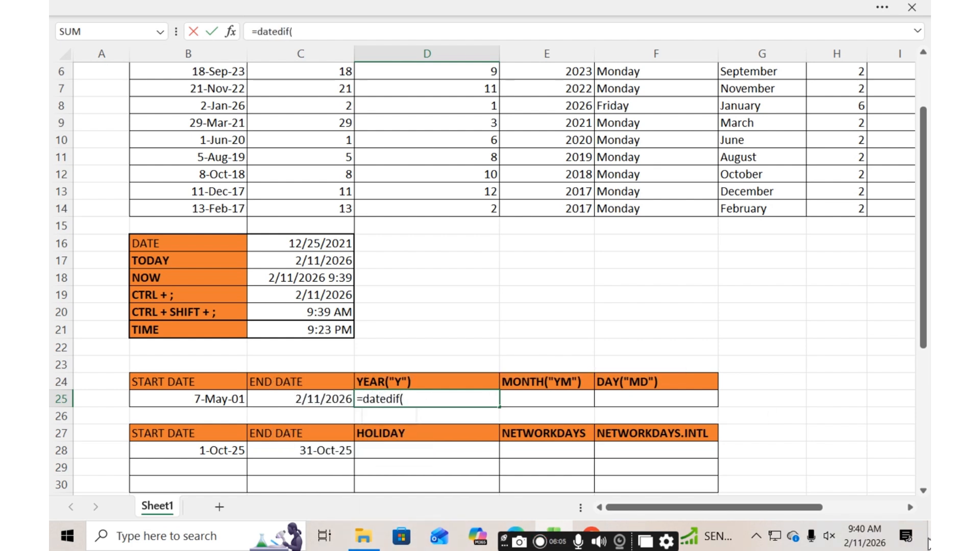
{"action": "left_click", "coordinate": [214, 399]}
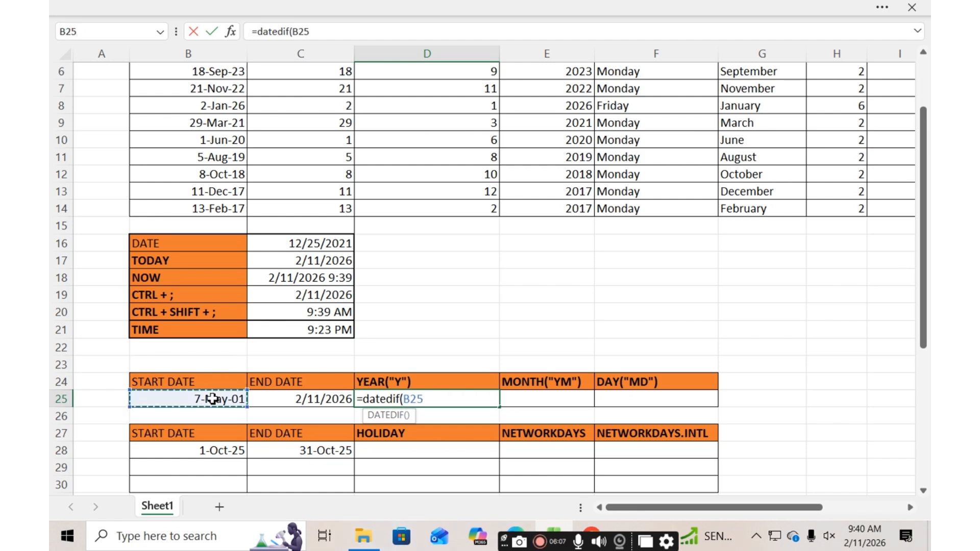
{"action": "type", "text": ","}
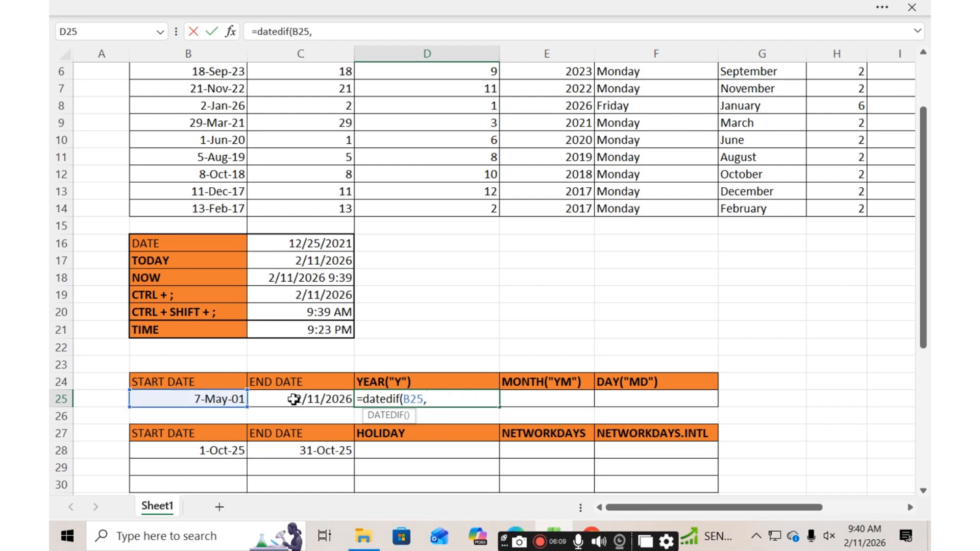
{"action": "left_click", "coordinate": [293, 400]}
{"action": "type", "text": ","}
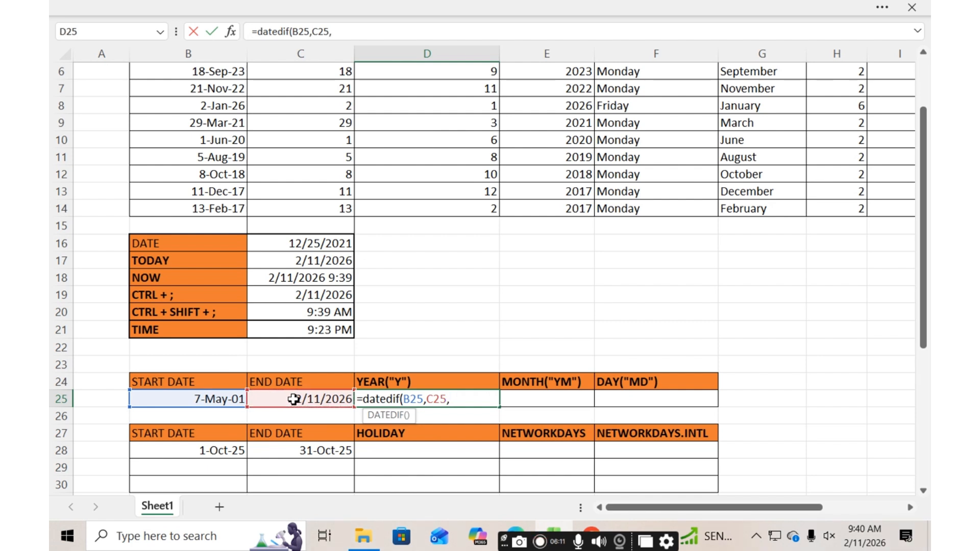
{"action": "type", "text": "\"y\")"}
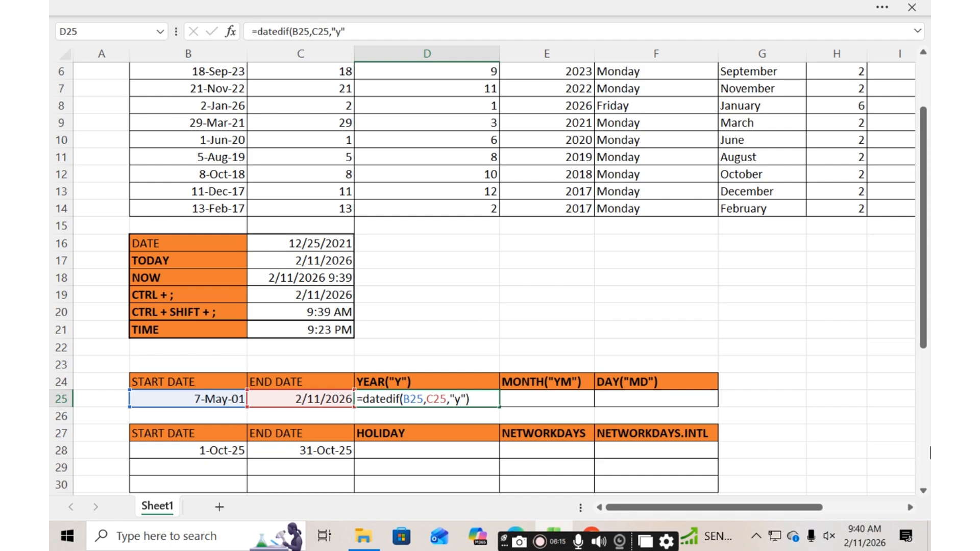
{"action": "key", "text": "Return"}
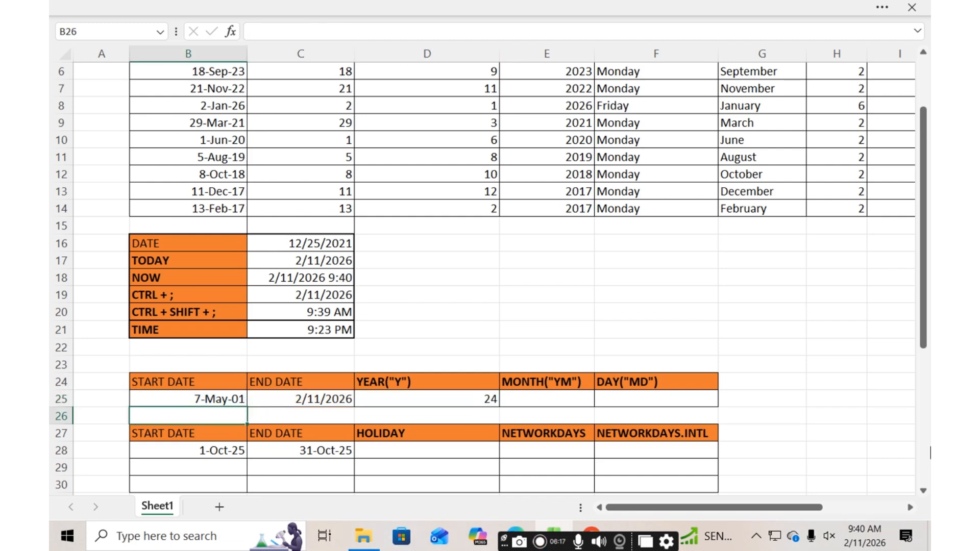
Enter the formula =DATEDIF(B25,C25,"ym") in cell E25 to calculate the remaining months
{"action": "key", "text": "Up"}
{"action": "key", "text": "Right"}
{"action": "key", "text": "Right"}
{"action": "key", "text": "Right"}
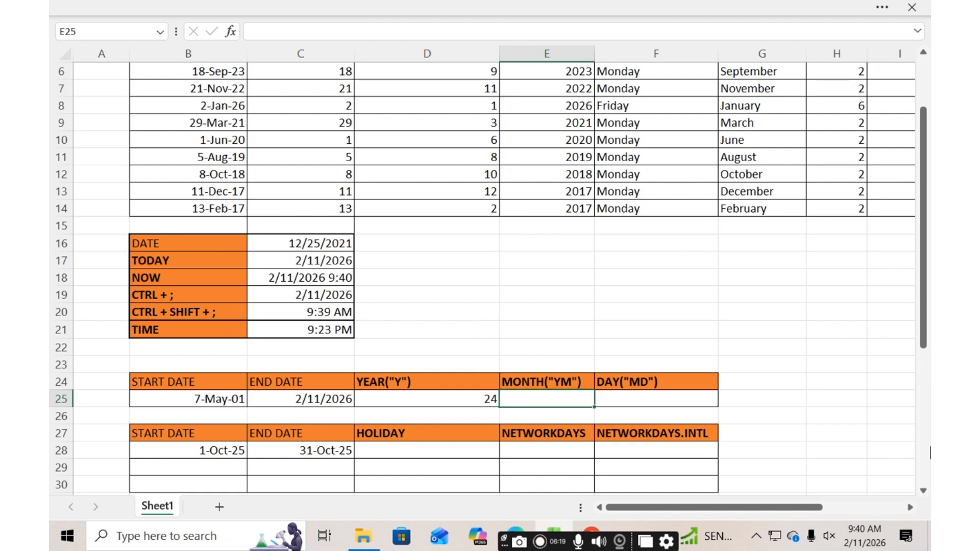
{"action": "type", "text": "=da"}
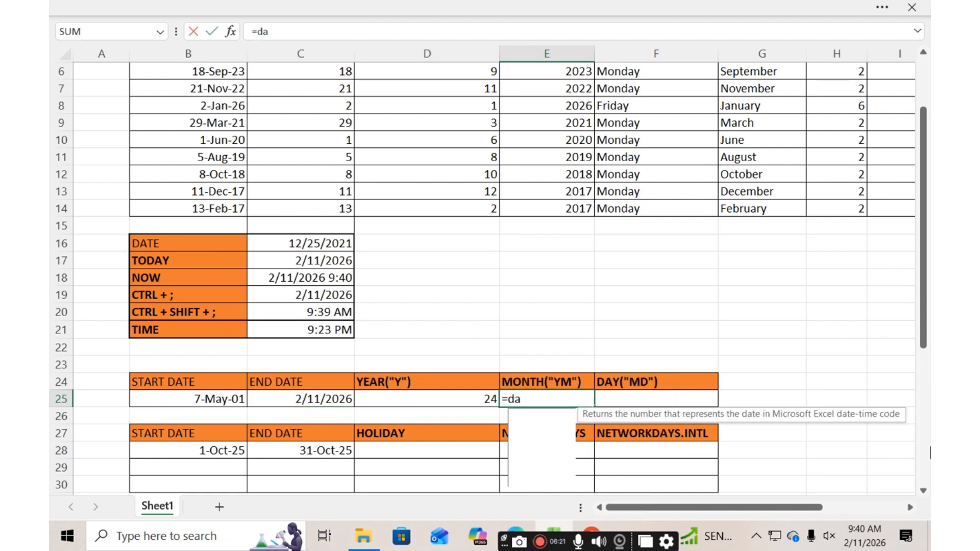
{"action": "type", "text": "tedif("}
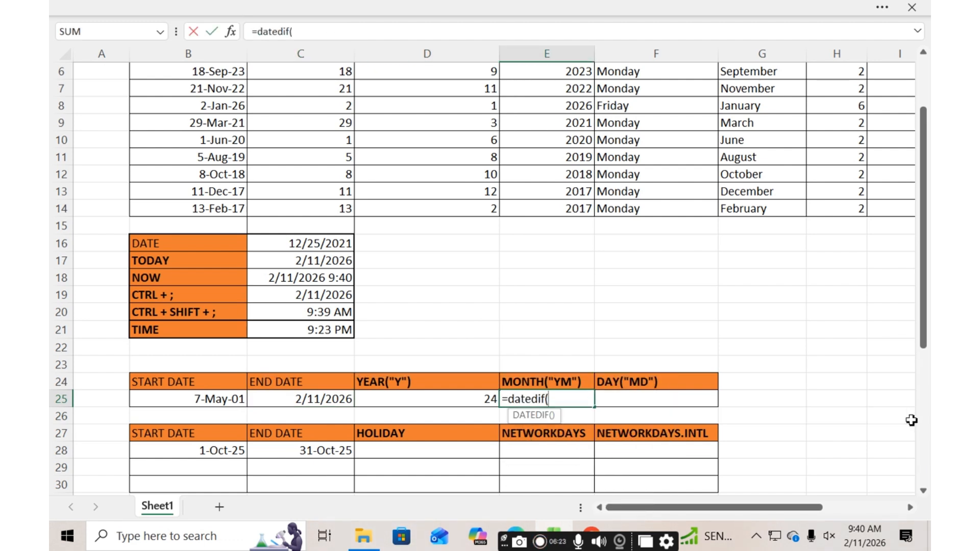
{"action": "key", "text": "Left"}
{"action": "key", "text": "Left"}
{"action": "key", "text": "Left"}
{"action": "type", "text": ","}
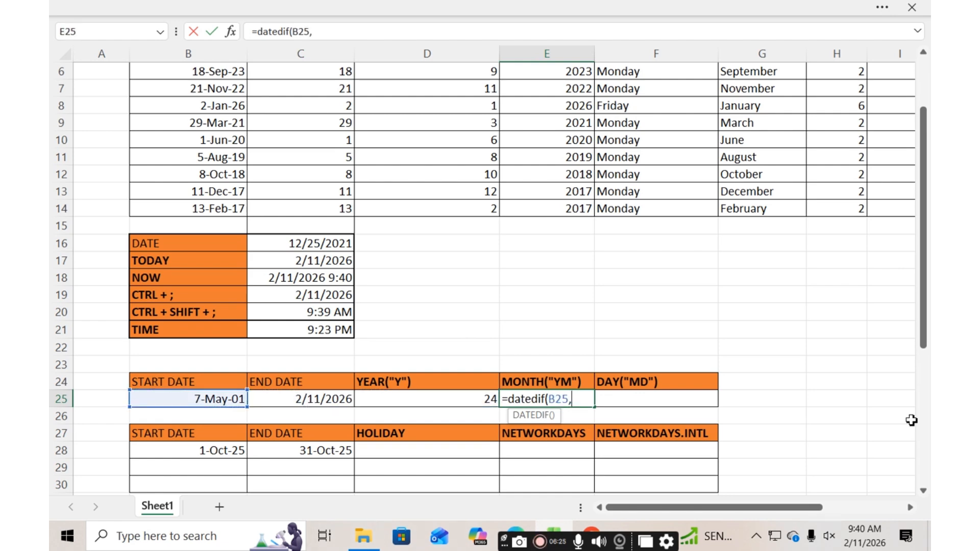
{"action": "key", "text": "Left"}
{"action": "key", "text": "Left"}
{"action": "type", "text": ","}
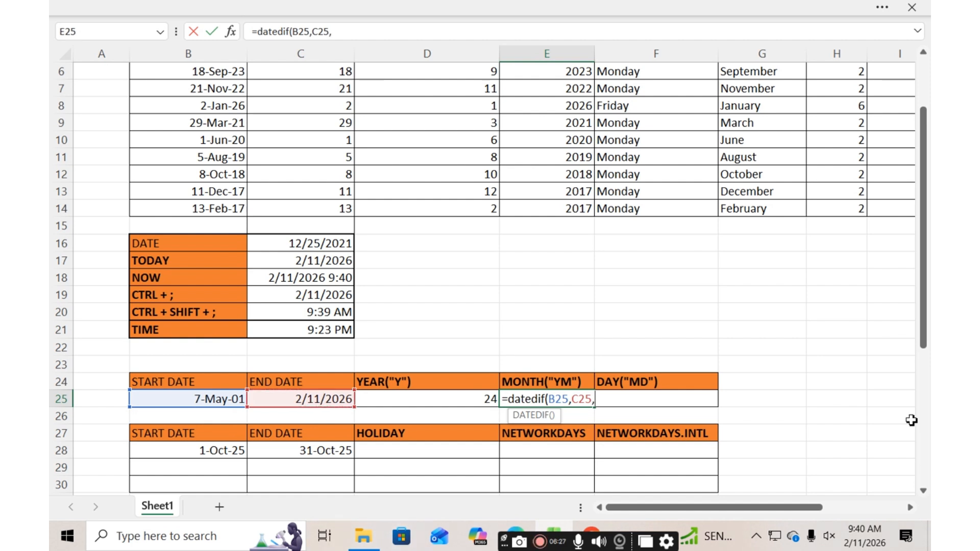
{"action": "type", "text": "\"ym\")"}
{"action": "key", "text": "Return"}
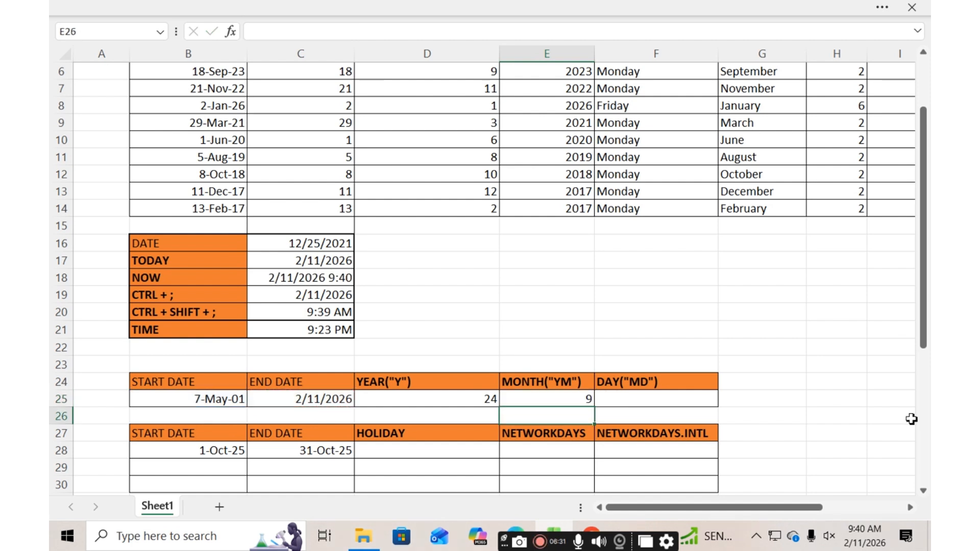
Enter the formula =DATEDIF(B25,C25,"md") in cell F25 to calculate the remaining days
{"action": "key", "text": "Up"}
{"action": "key", "text": "Right"}
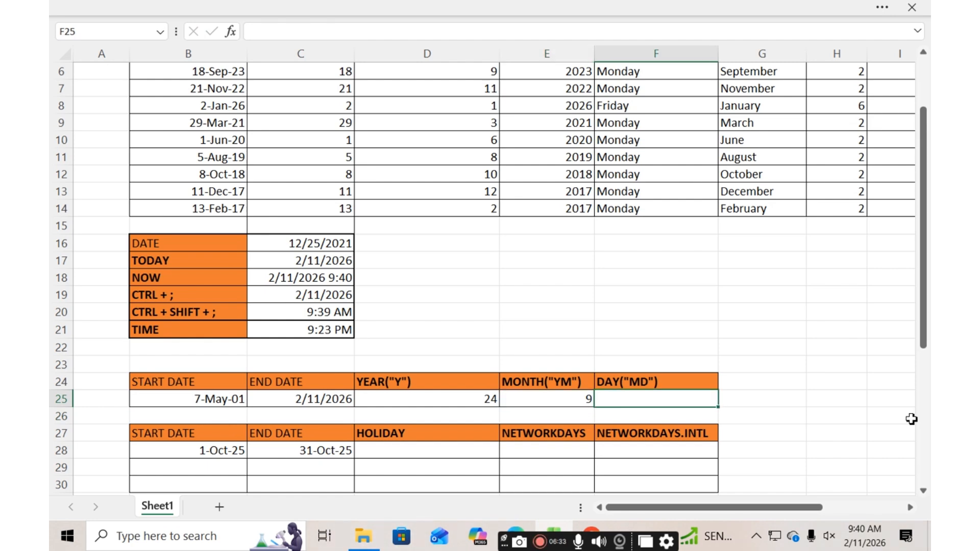
{"action": "type", "text": "=datedif("}
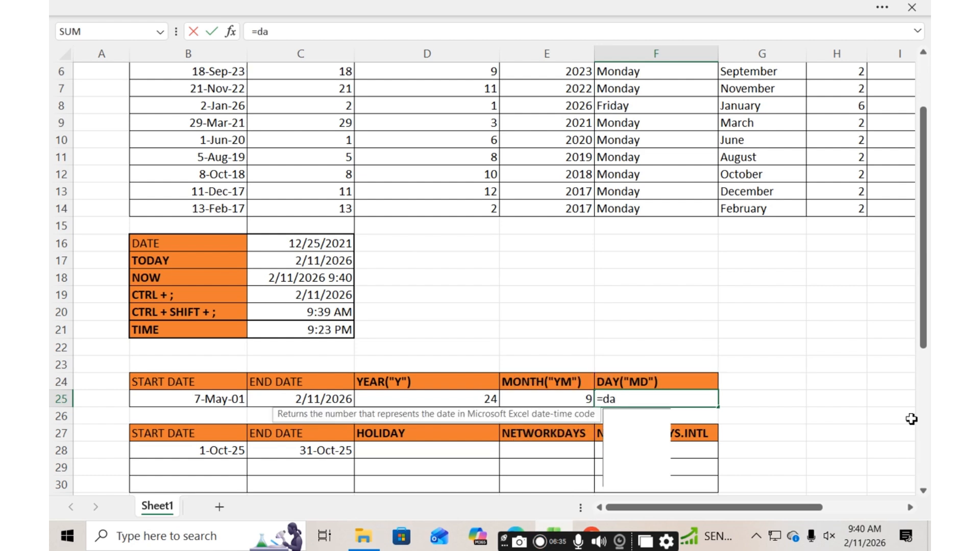
{"action": "key", "text": "Left"}
{"action": "key", "text": "Left"}
{"action": "key", "text": "Left"}
{"action": "key", "text": "Left"}
{"action": "key", "text": "Left"}
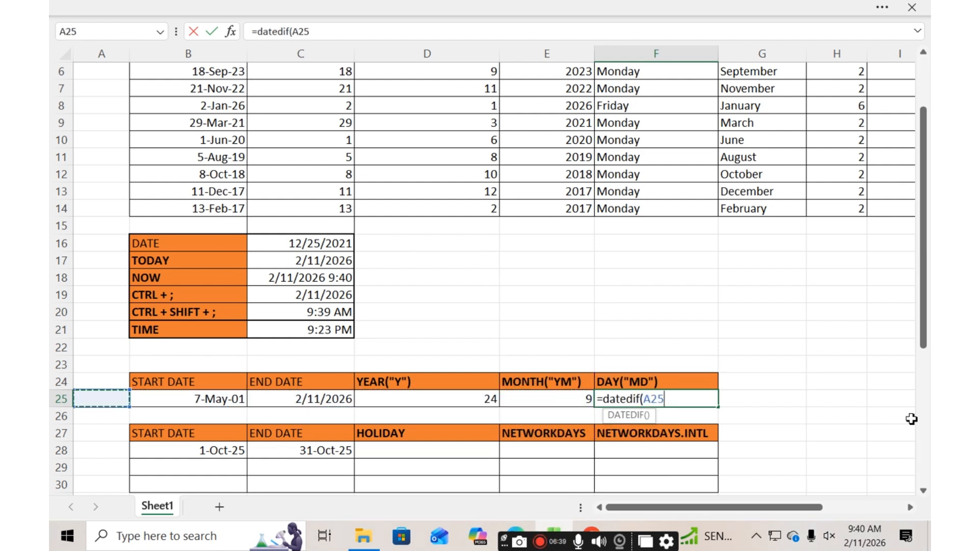
{"action": "key", "text": "Right"}
{"action": "type", "text": ","}
{"action": "key", "text": "Left"}
{"action": "key", "text": "Left"}
{"action": "key", "text": "Left"}
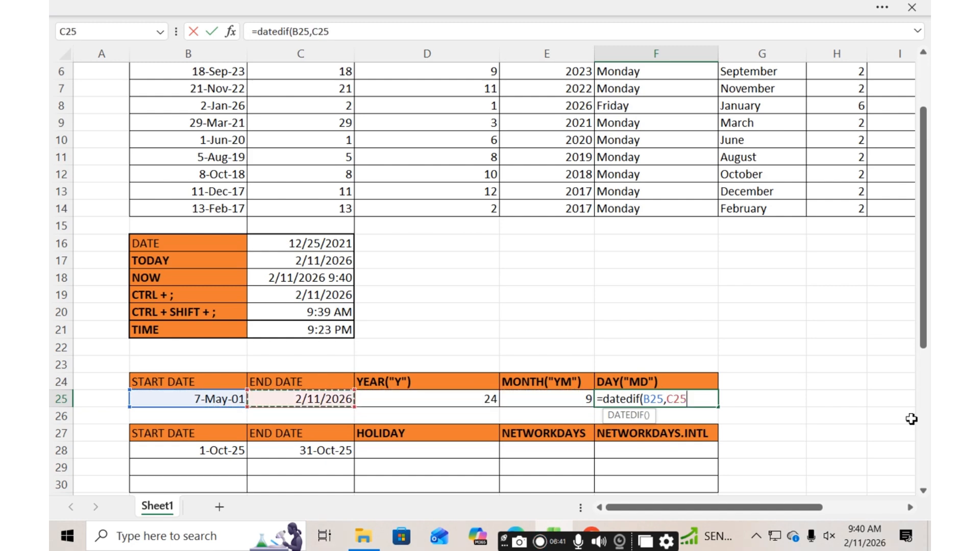
{"action": "type", "text": ","}
{"action": "type", "text": "\"ym"}
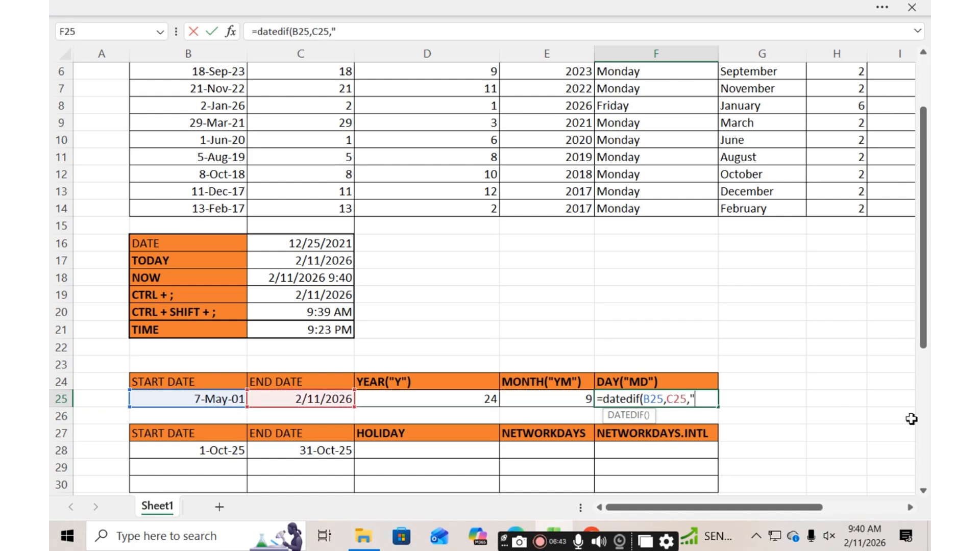
{"action": "key", "text": "BackSpace"}
{"action": "key", "text": "BackSpace"}
{"action": "type", "text": "md\")"}
{"action": "key", "text": "Return"}
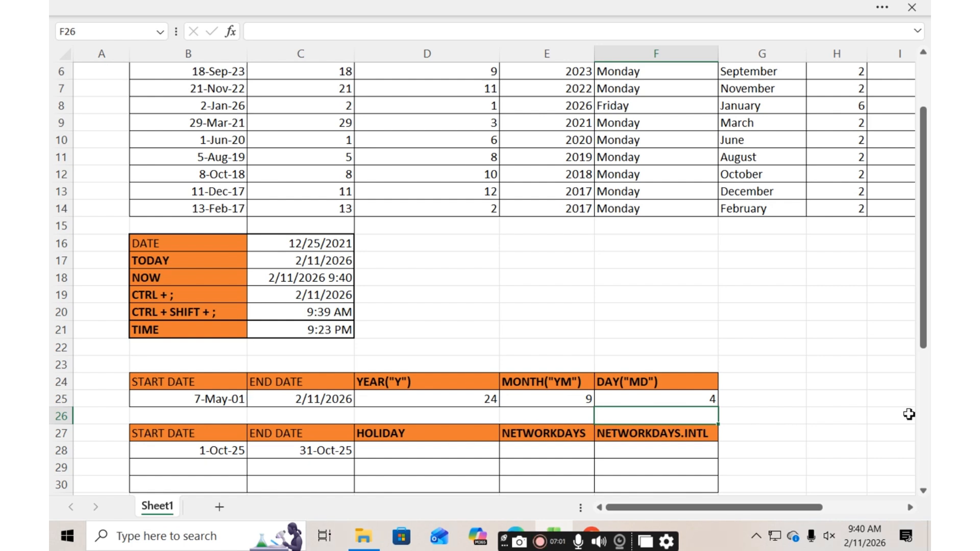
Enter 2 Oct 2025 as the first holiday in cell D28
{"action": "key", "text": "Down"}
{"action": "key", "text": "Down"}
{"action": "key", "text": "Down"}
{"action": "key", "text": "Left"}
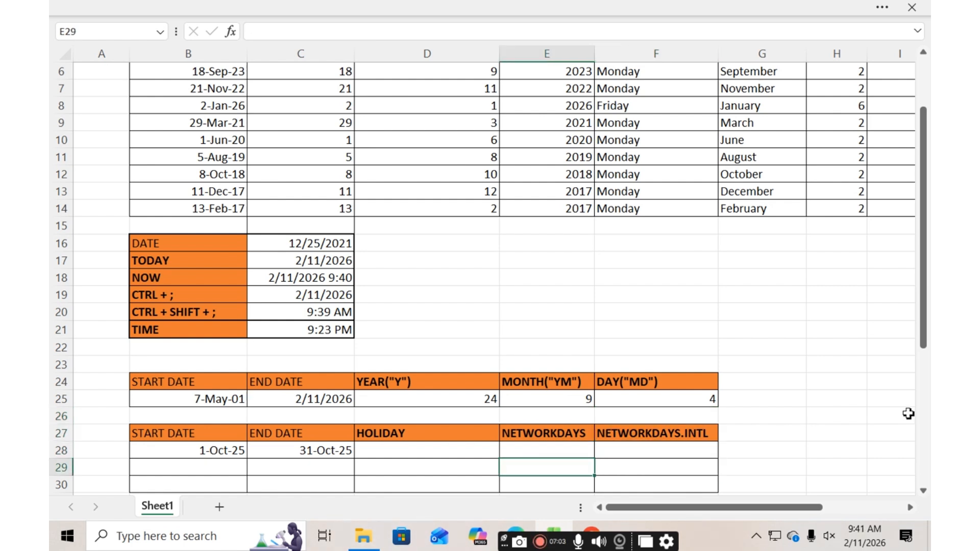
{"action": "key", "text": "Left"}
{"action": "key", "text": "Left"}
{"action": "key", "text": "Left"}
{"action": "key", "text": "Left"}
{"action": "key", "text": "Up"}
{"action": "key", "text": "Right"}
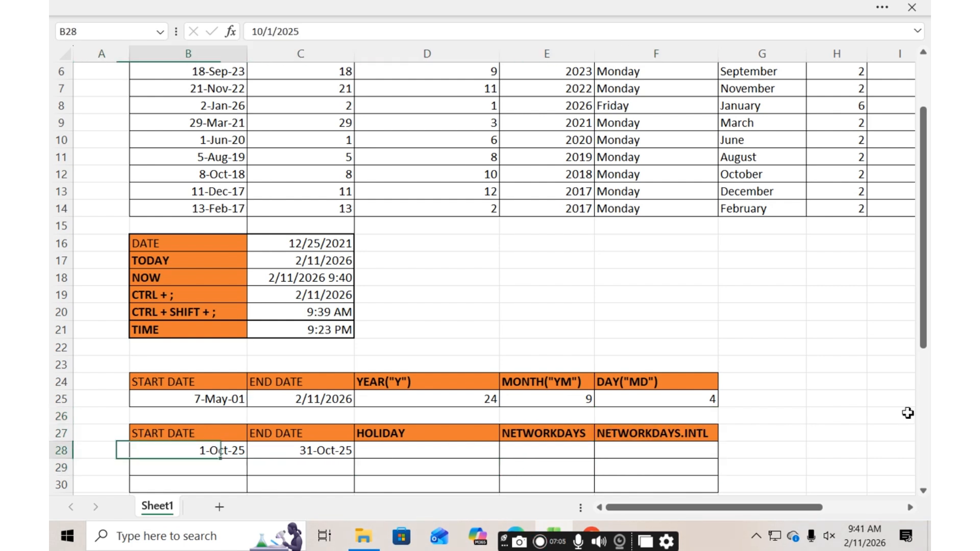
{"action": "key", "text": "Right"}
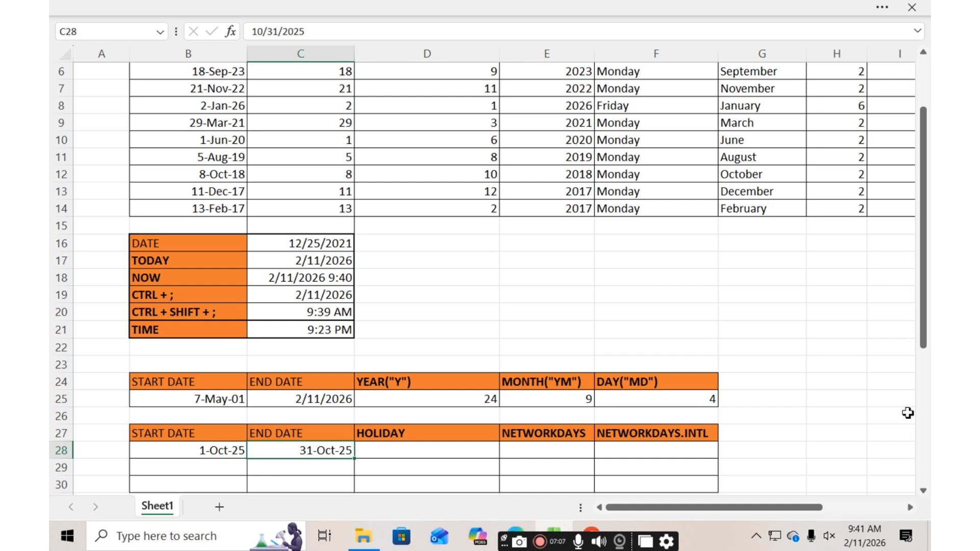
{"action": "key", "text": "Right"}
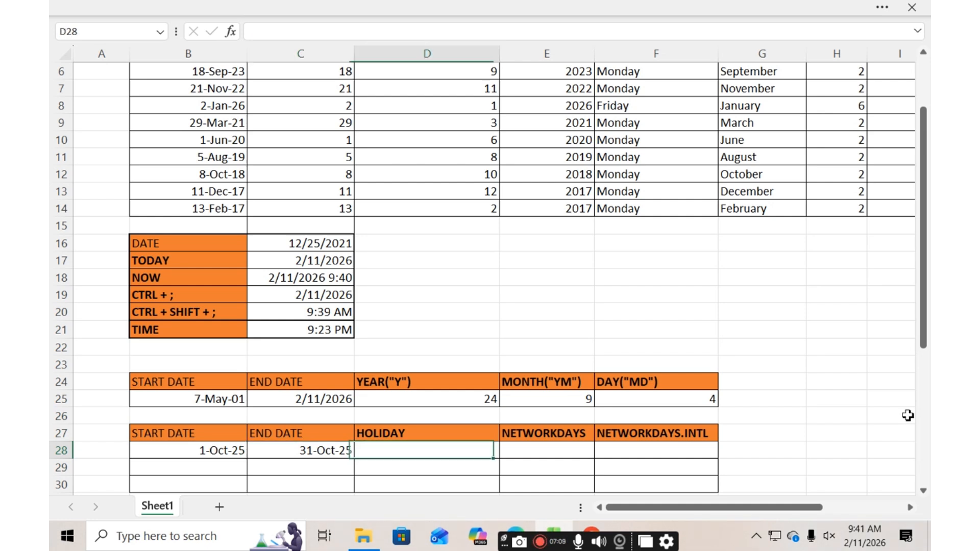
{"action": "scroll", "coordinate": [558, 264], "scroll_direction": "down", "scroll_amount": 2}
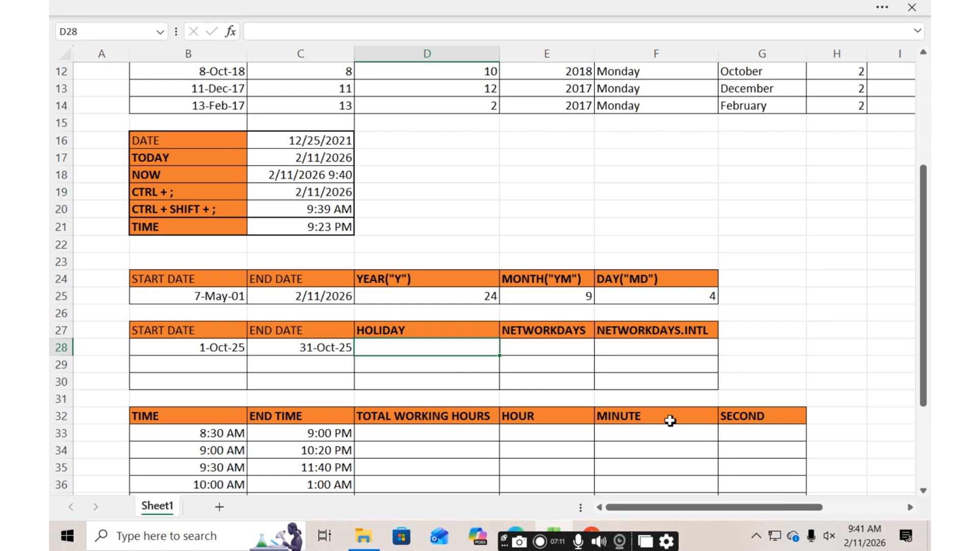
{"action": "type", "text": "2"}
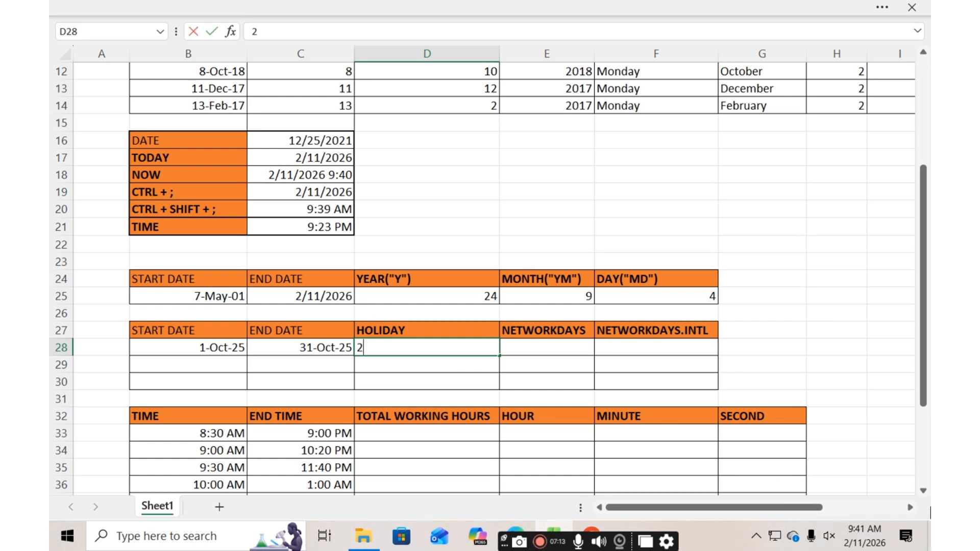
{"action": "type", "text": " oct 2025"}
{"action": "key", "text": "Return"}
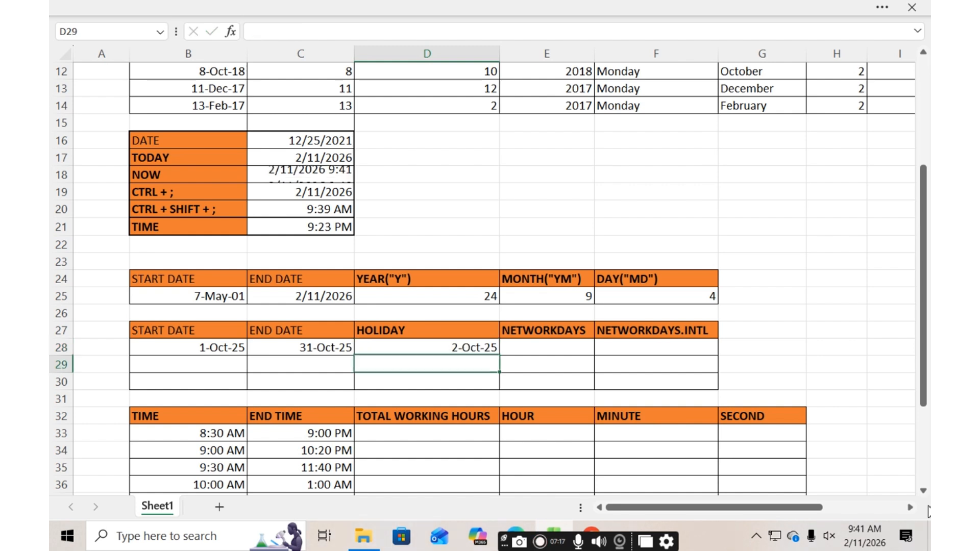
Enter the remaining holidays, 6 Oct 2025 in cell D29 and 16 Oct 2025 in cell D30
{"action": "type", "text": "6"}
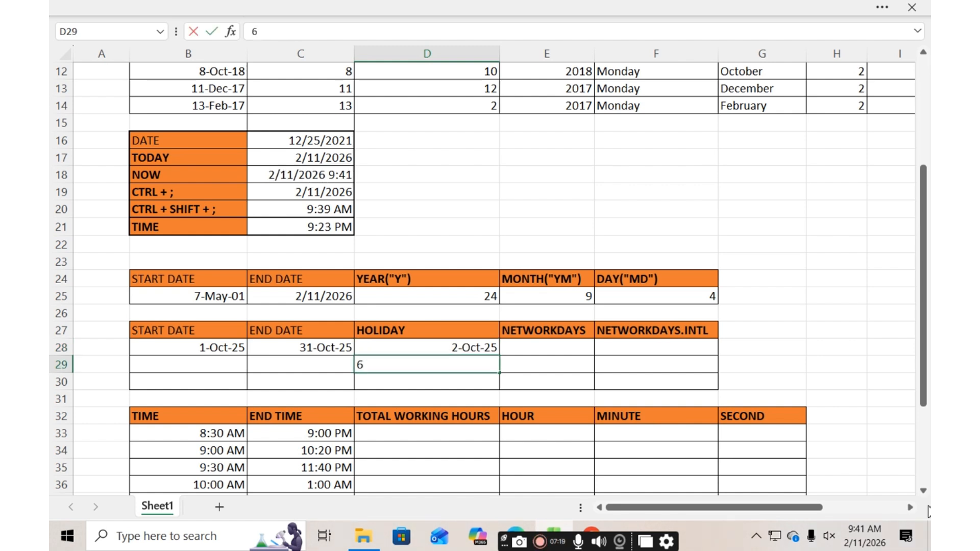
{"action": "type", "text": " oct 2025"}
{"action": "key", "text": "Return"}
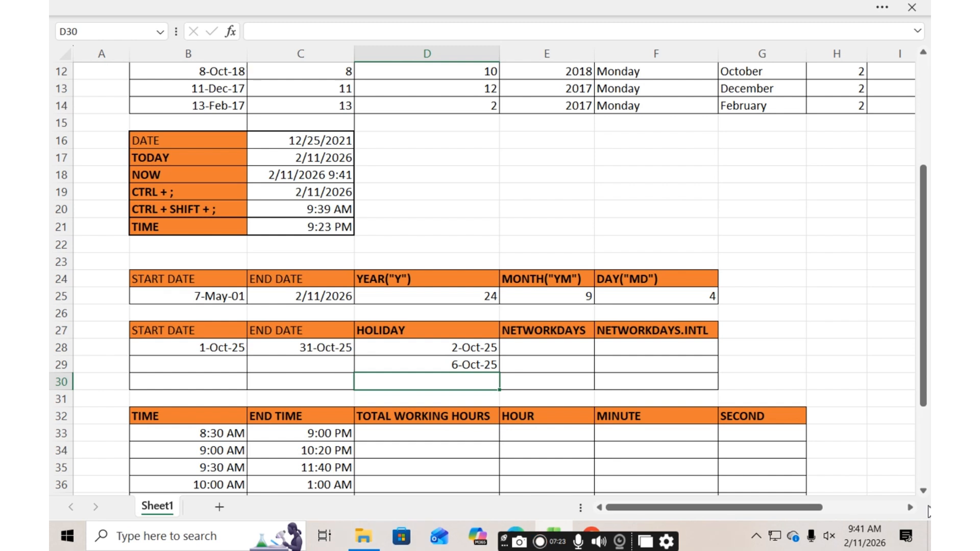
{"action": "type", "text": "16 o"}
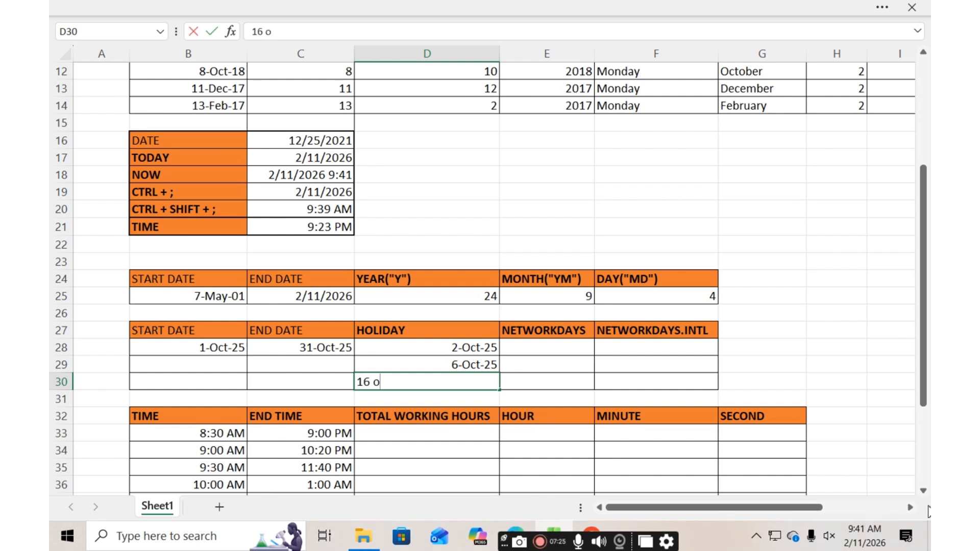
{"action": "type", "text": "ct 2025"}
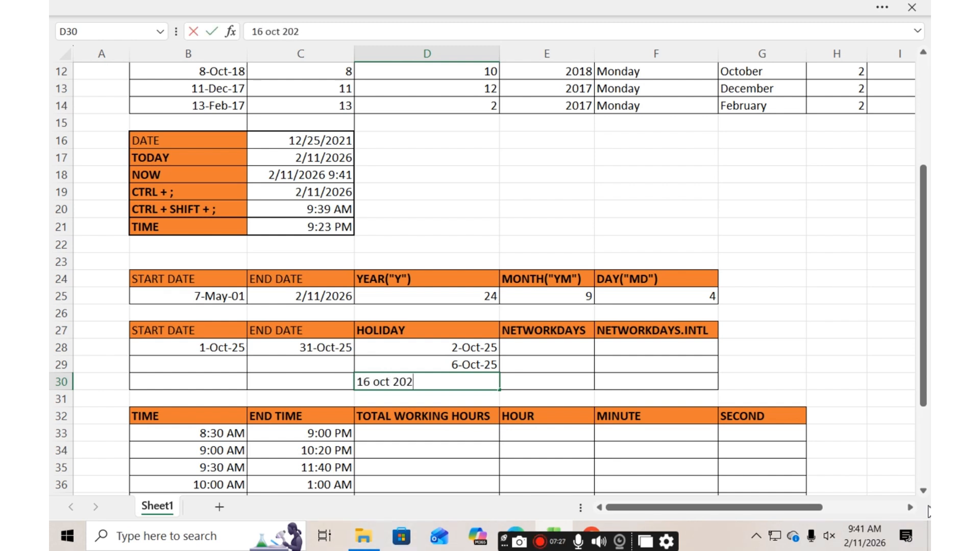
{"action": "key", "text": "Return"}
Enter the formula =NETWORKDAYS(B28,C28,D28:D30) in cell E28 to count the working days excluding the listed holidays
{"action": "key", "text": "Up"}
{"action": "key", "text": "Up"}
{"action": "key", "text": "Up"}
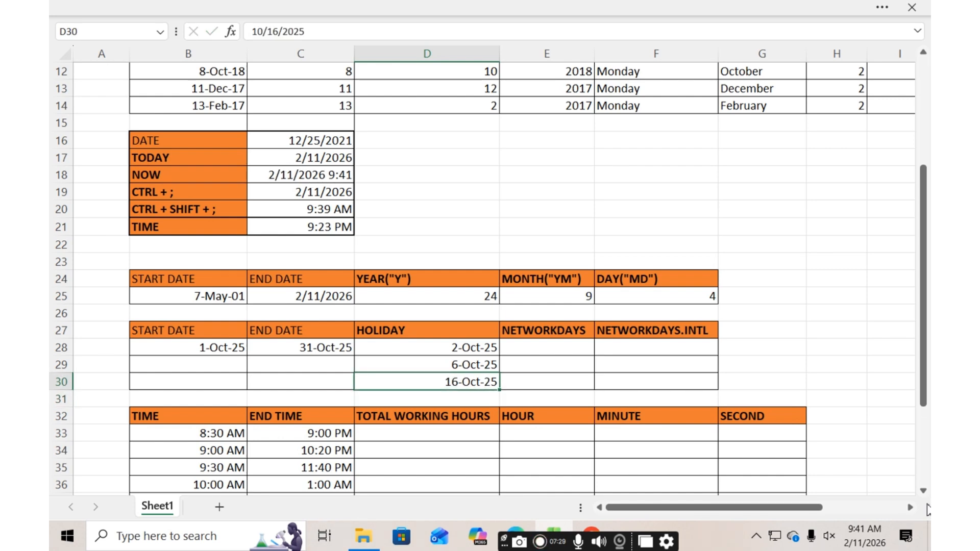
{"action": "key", "text": "Right"}
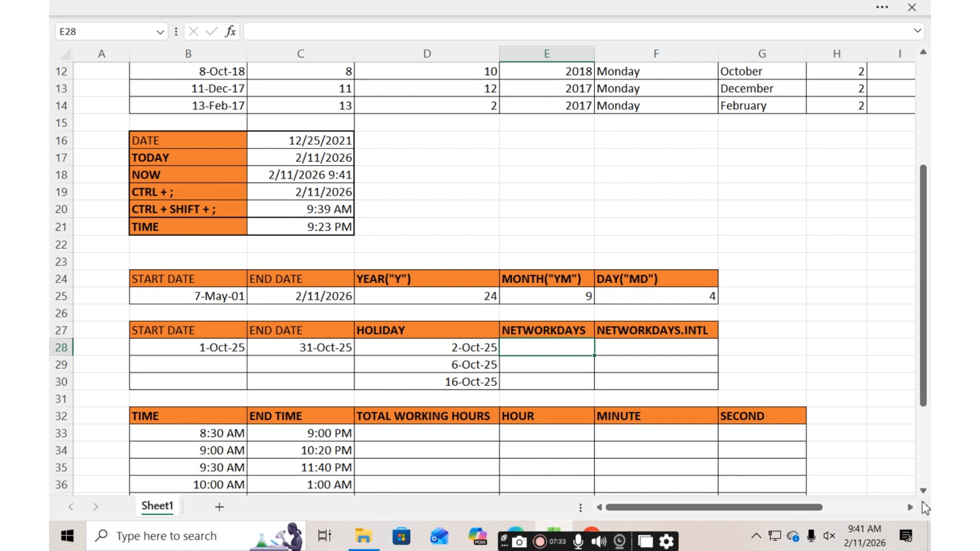
{"action": "type", "text": "=netw"}
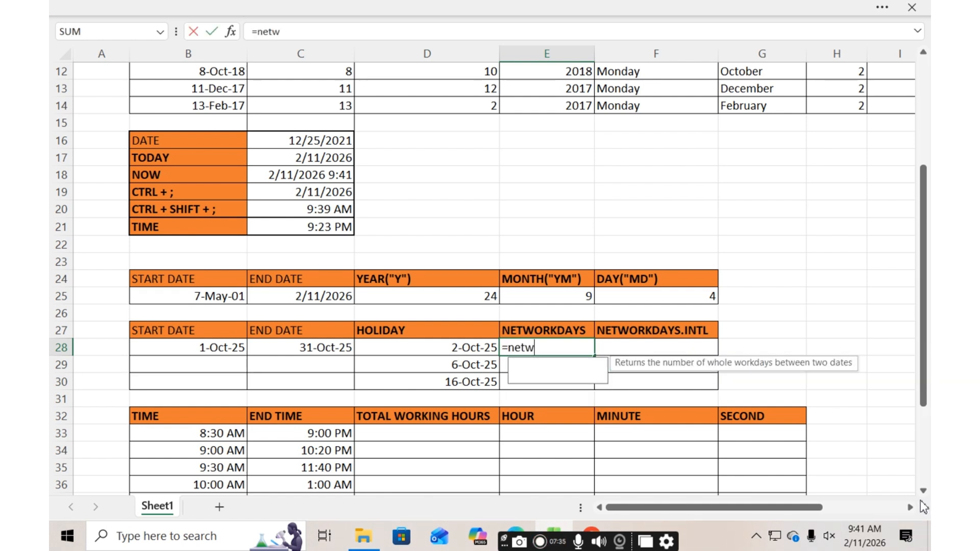
{"action": "type", "text": "orkday("}
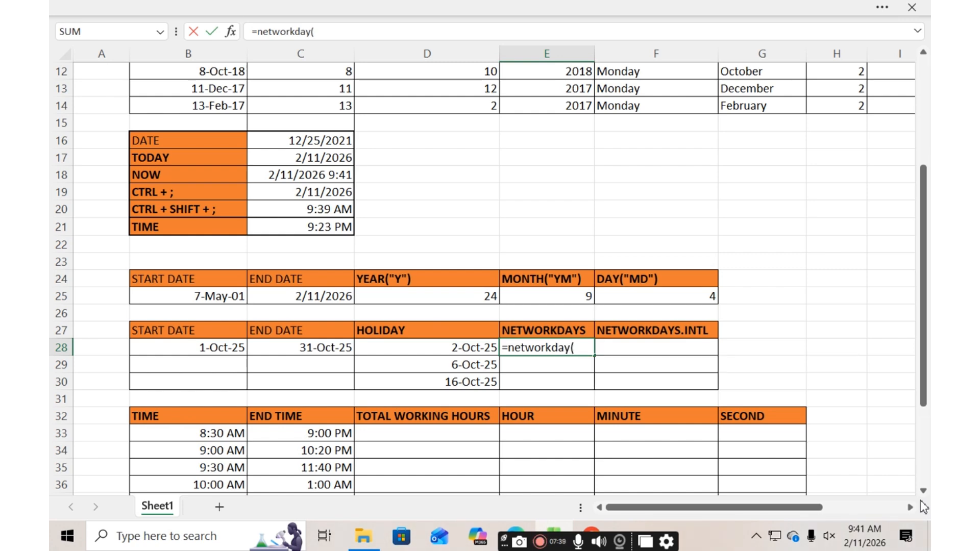
{"action": "key", "text": "BackSpace"}
{"action": "type", "text": "s("}
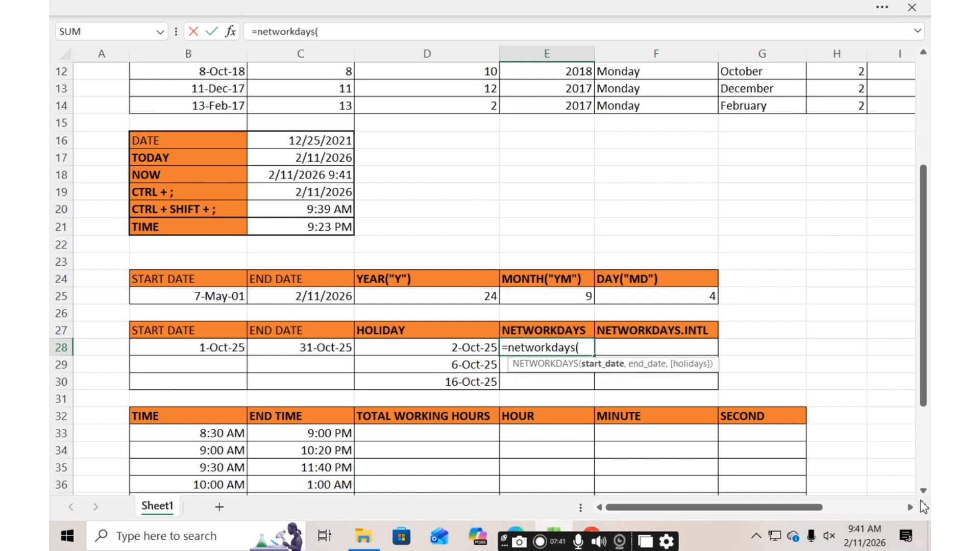
{"action": "key", "text": "Left"}
{"action": "key", "text": "Left"}
{"action": "key", "text": "Left"}
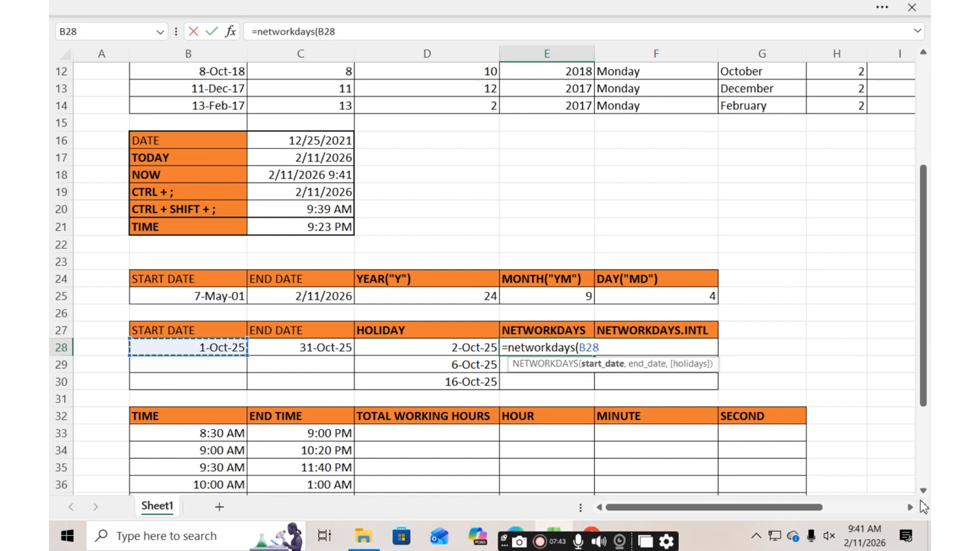
{"action": "type", "text": ","}
{"action": "key", "text": "Left"}
{"action": "key", "text": "Left"}
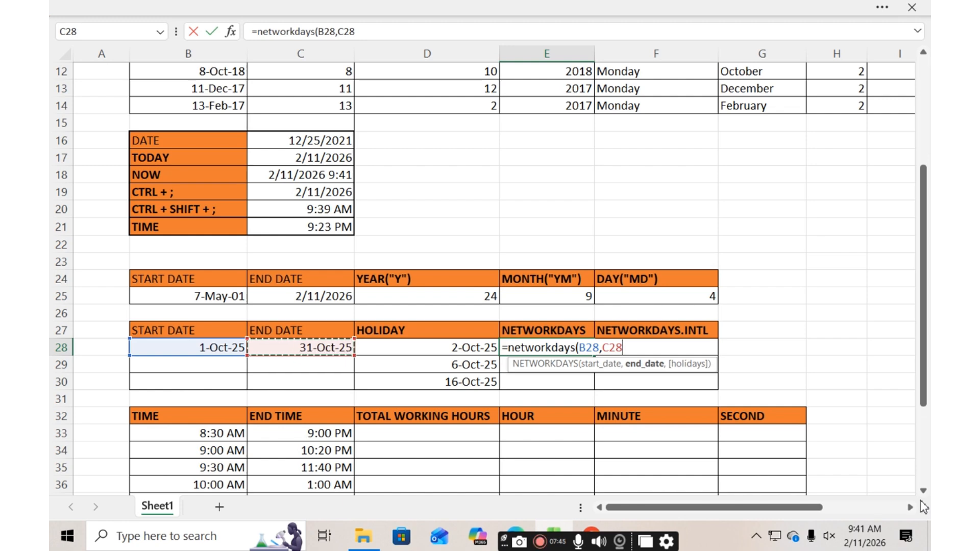
{"action": "type", "text": ","}
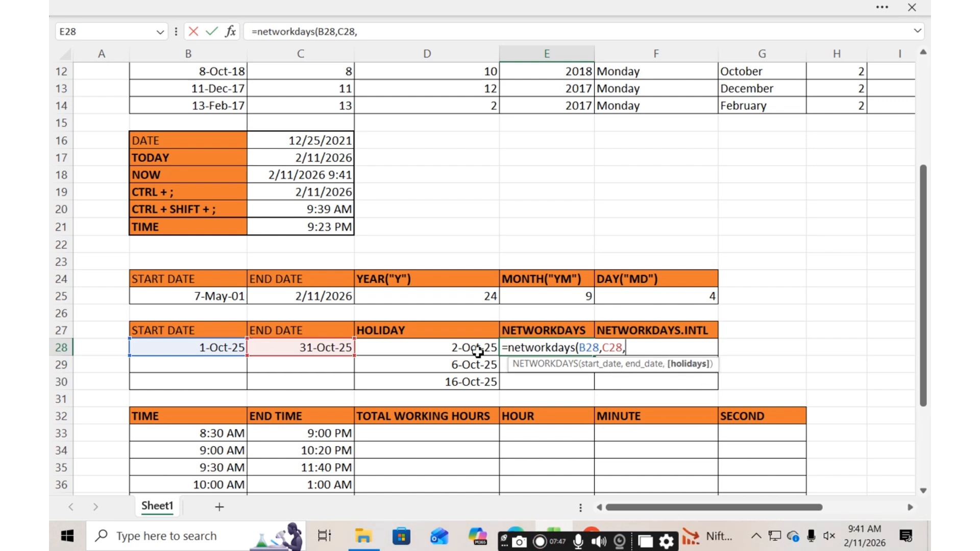
{"action": "left_click", "coordinate": [462, 349]}
{"action": "left_click_drag", "start_coordinate": [458, 366], "coordinate": [462, 383]}
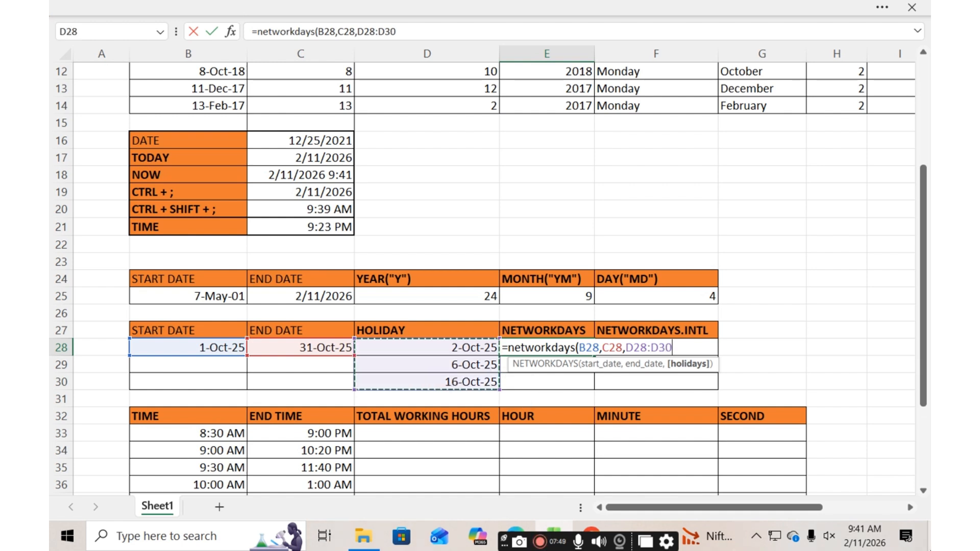
{"action": "key", "text": "Return"}
{"action": "key", "text": "Up"}
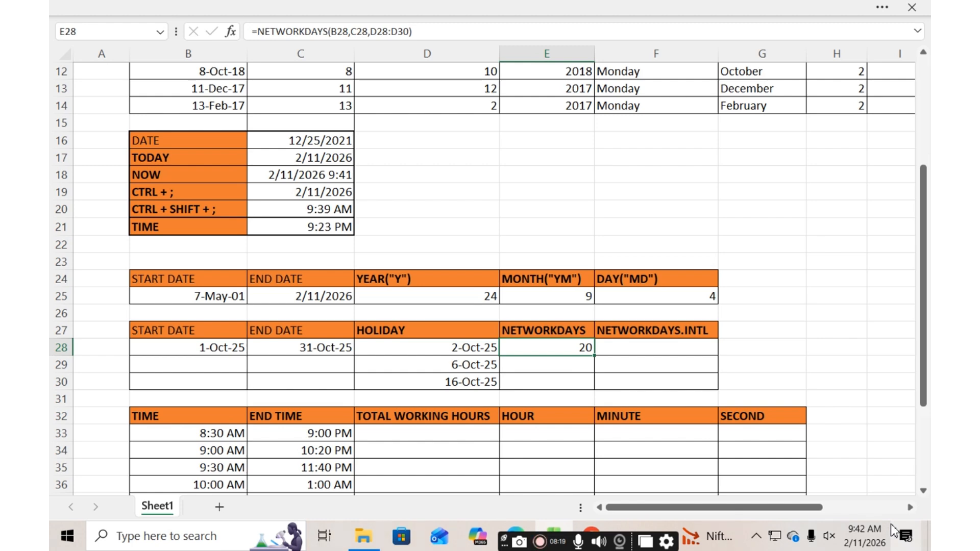
Start a NETWORKDAYS.INTL formula in cell F28 with B28 as the start date and C28 as the end date
{"action": "key", "text": "Right"}
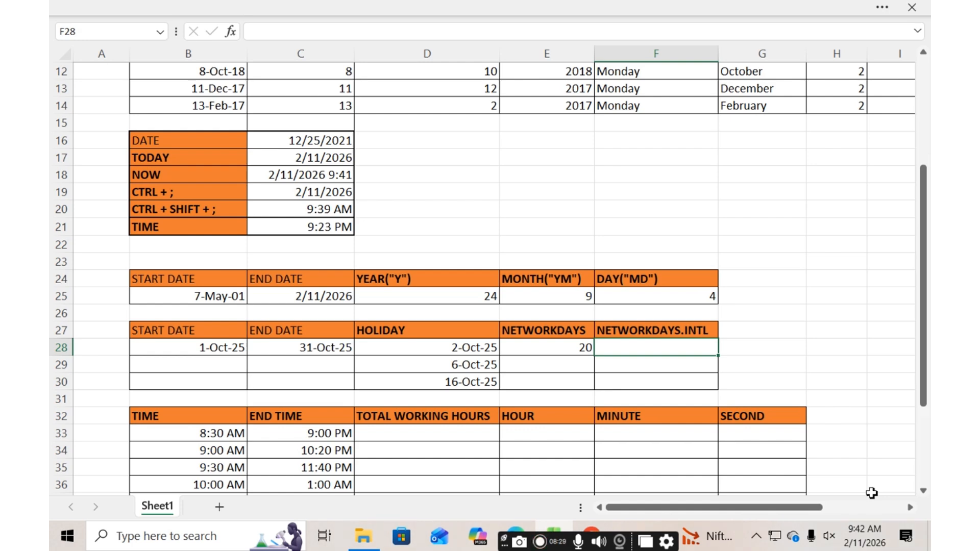
{"action": "type", "text": "=networ"}
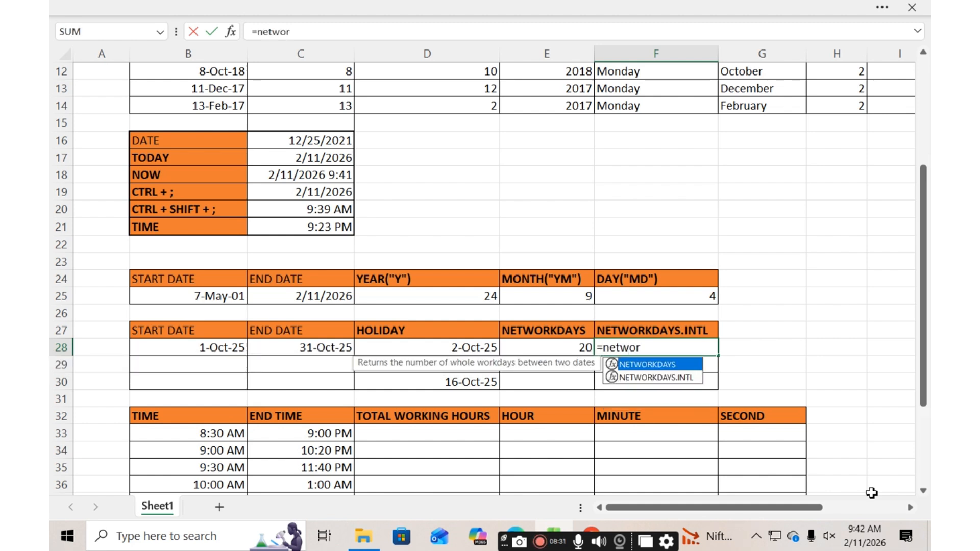
{"action": "type", "text": "kda"}
{"action": "key", "text": "Down"}
{"action": "key", "text": "Tab"}
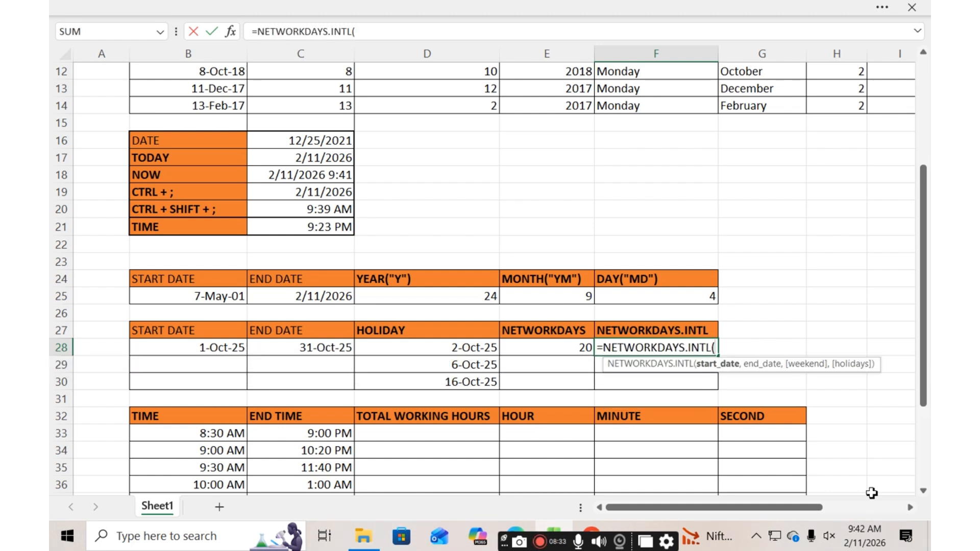
{"action": "key", "text": "Left"}
{"action": "key", "text": "Left"}
{"action": "key", "text": "Left"}
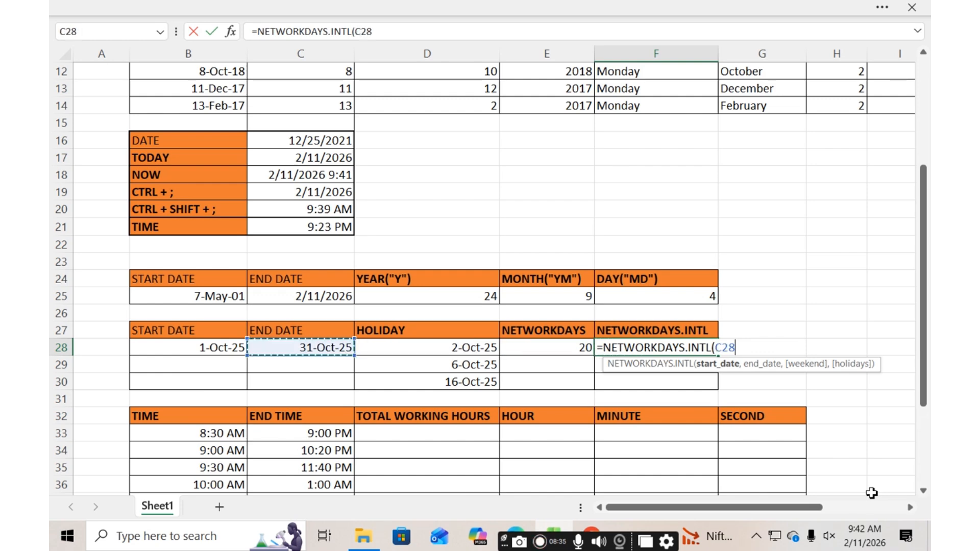
{"action": "key", "text": "Left"}
{"action": "type", "text": ","}
{"action": "key", "text": "Left"}
{"action": "key", "text": "Left"}
{"action": "key", "text": "Left"}
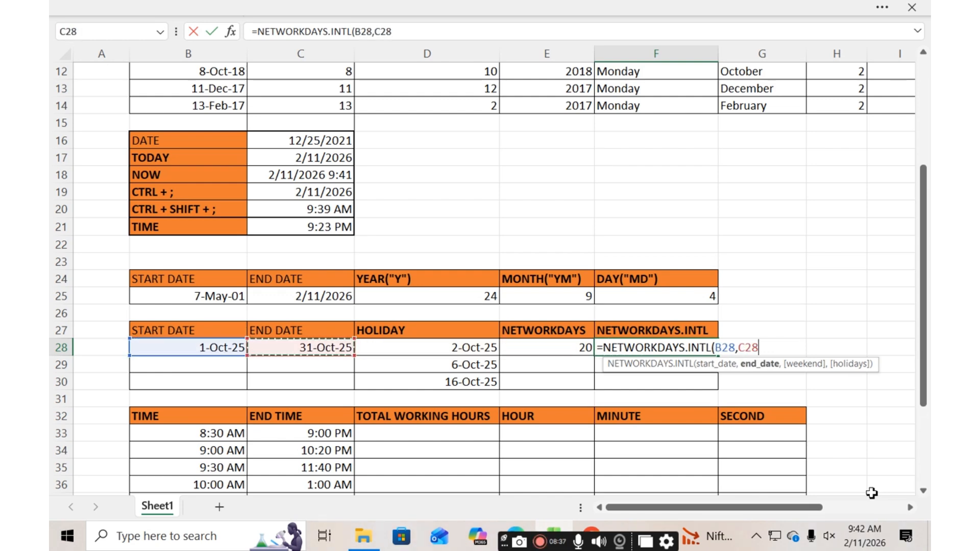
{"action": "key", "text": "Left"}
{"action": "key", "text": "Right"}
{"action": "type", "text": ","}
{"action": "key", "text": "Left"}
{"action": "key", "text": "Left"}
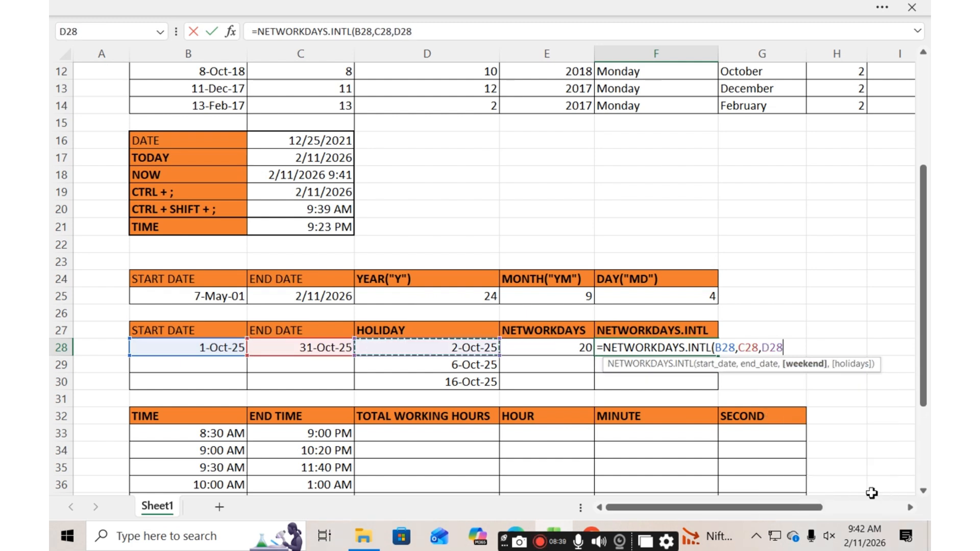
{"action": "key", "text": "BackSpace"}
{"action": "key", "text": "BackSpace"}
{"action": "key", "text": "BackSpace"}
{"action": "key", "text": "BackSpace"}
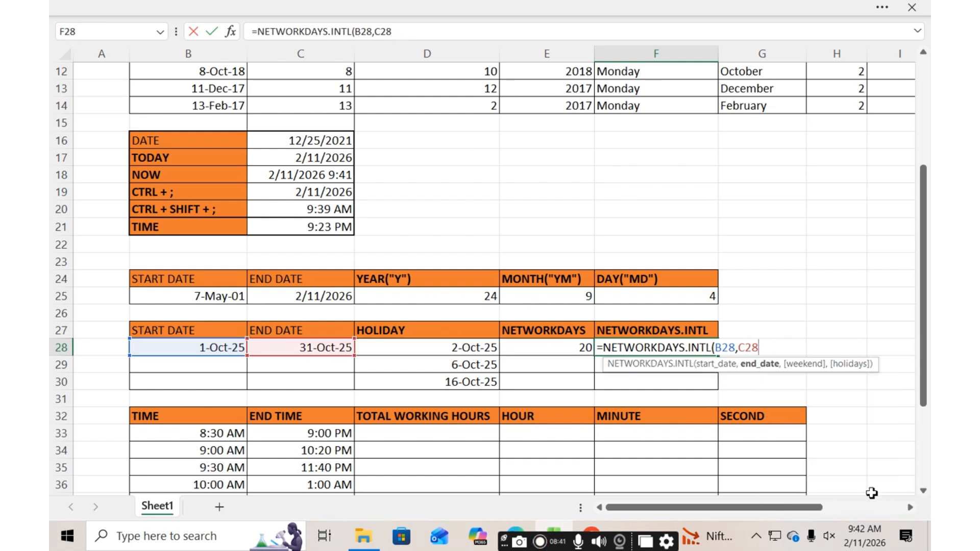
Complete the F28 formula with weekend option 11 (Sunday only) and D28:D30 as the holidays
{"action": "type", "text": ","}
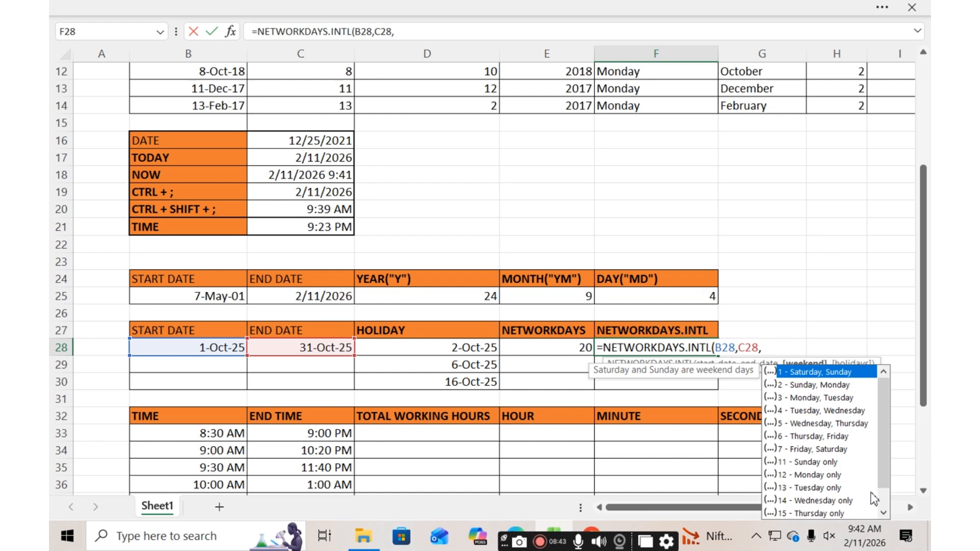
{"action": "key", "text": "Down"}
{"action": "key", "text": "Down"}
{"action": "key", "text": "Down"}
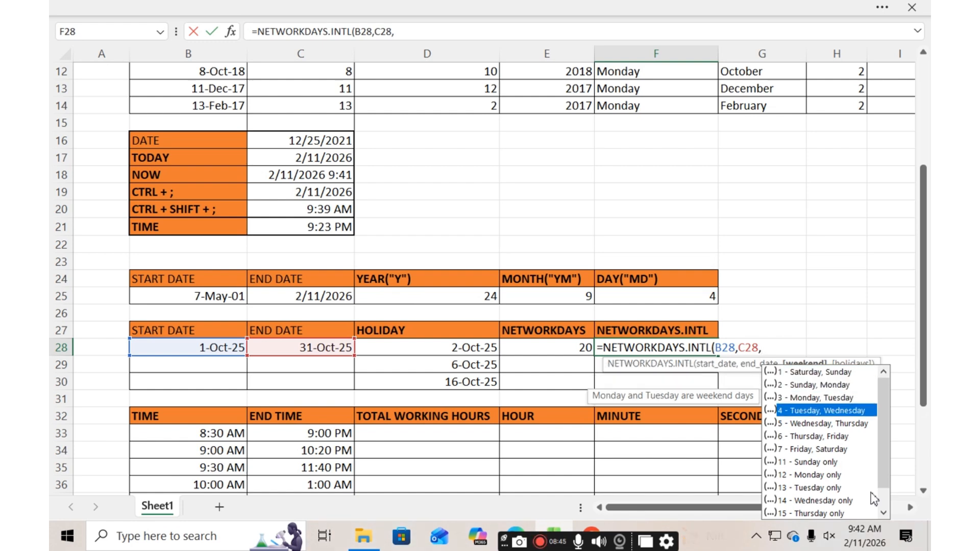
{"action": "key", "text": "Down"}
{"action": "key", "text": "Down"}
{"action": "key", "text": "Down"}
{"action": "key", "text": "Down"}
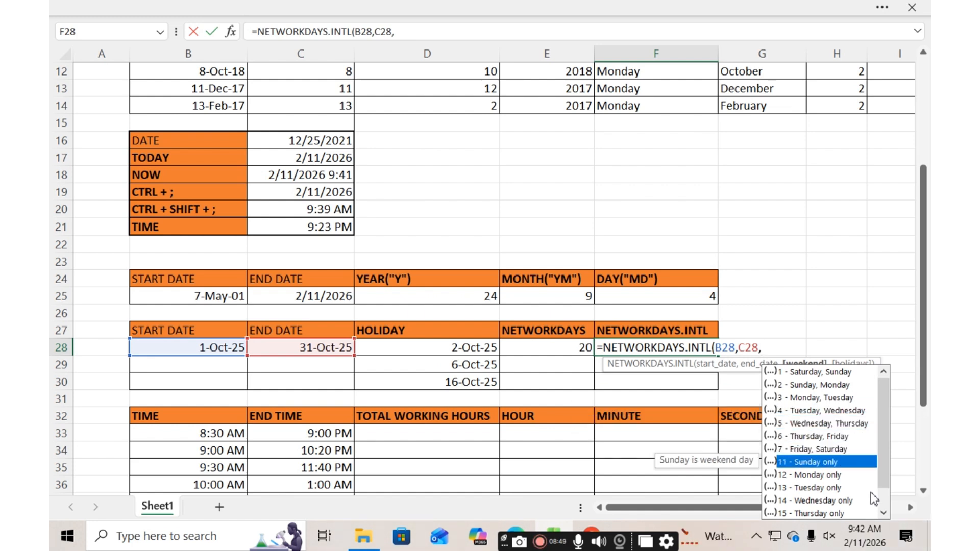
{"action": "key", "text": "Tab"}
{"action": "type", "text": ","}
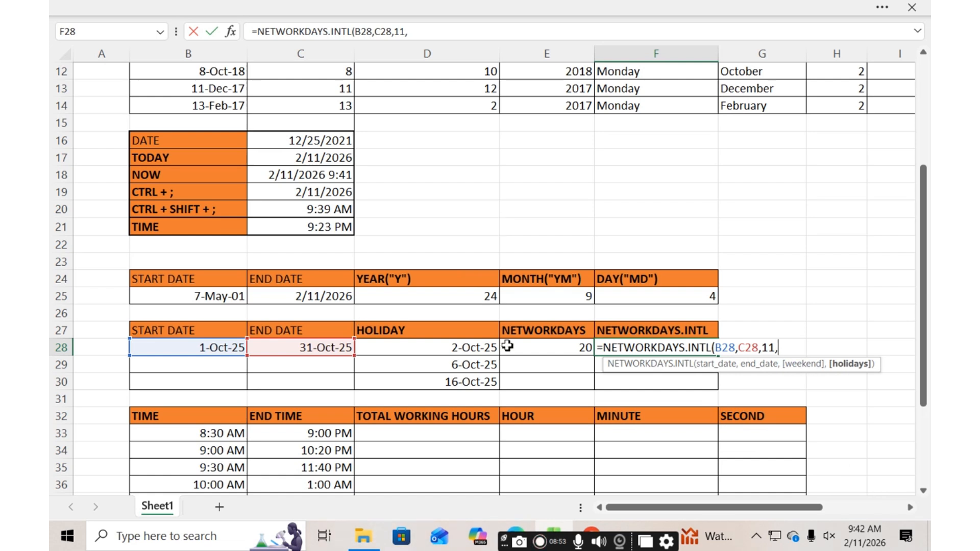
{"action": "left_click_drag", "start_coordinate": [494, 344], "coordinate": [452, 384]}
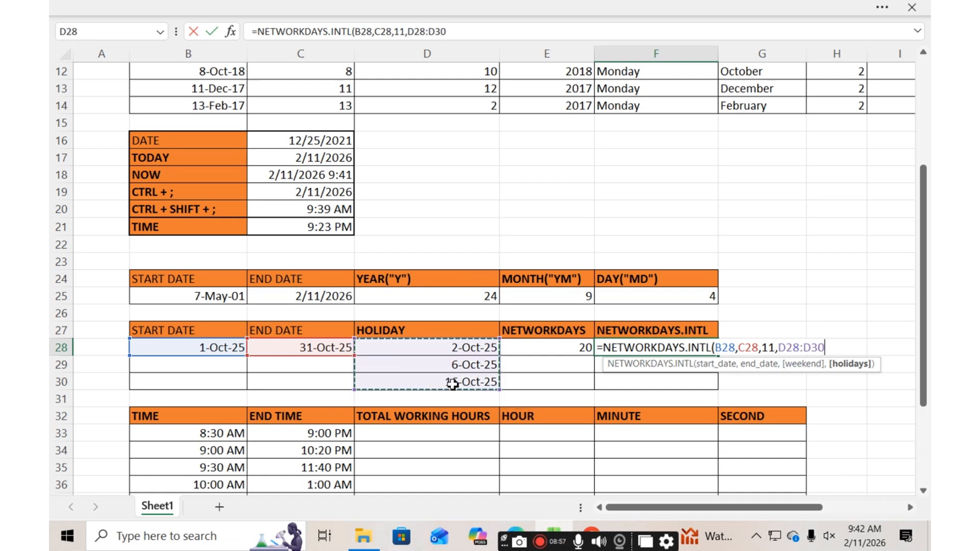
{"action": "type", "text": ")"}
{"action": "key", "text": "Return"}
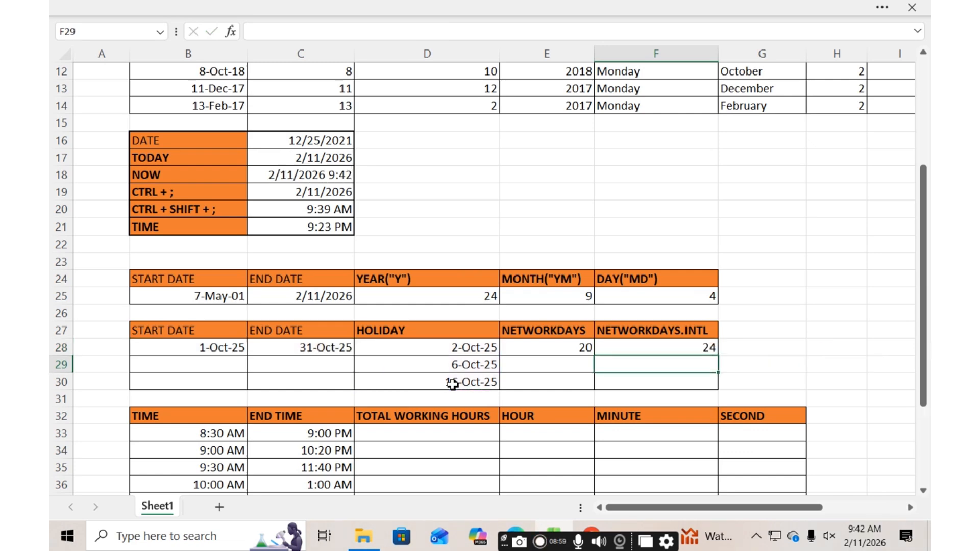
Enter 11:40 PM as a sample time in empty cell D43 below the working-hours table and delete it again
{"action": "key", "text": "Down"}
{"action": "key", "text": "Down"}
{"action": "key", "text": "Down"}
{"action": "key", "text": "Down"}
{"action": "key", "text": "Down"}
{"action": "key", "text": "Down"}
{"action": "key", "text": "Down"}
{"action": "key", "text": "Down"}
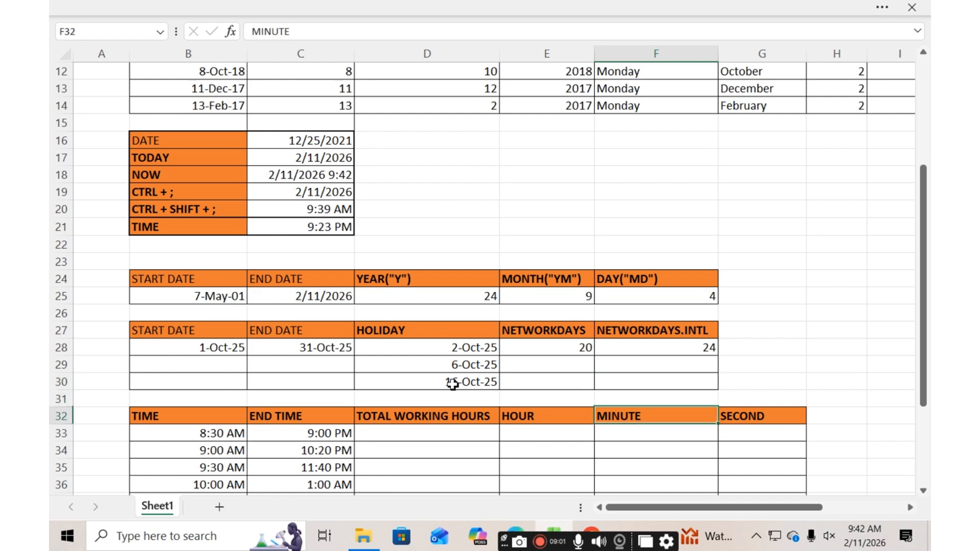
{"action": "key", "text": "Down"}
{"action": "key", "text": "Down"}
{"action": "key", "text": "Down"}
{"action": "key", "text": "Down"}
{"action": "key", "text": "Down"}
{"action": "key", "text": "Down"}
{"action": "key", "text": "Down"}
{"action": "key", "text": "Down"}
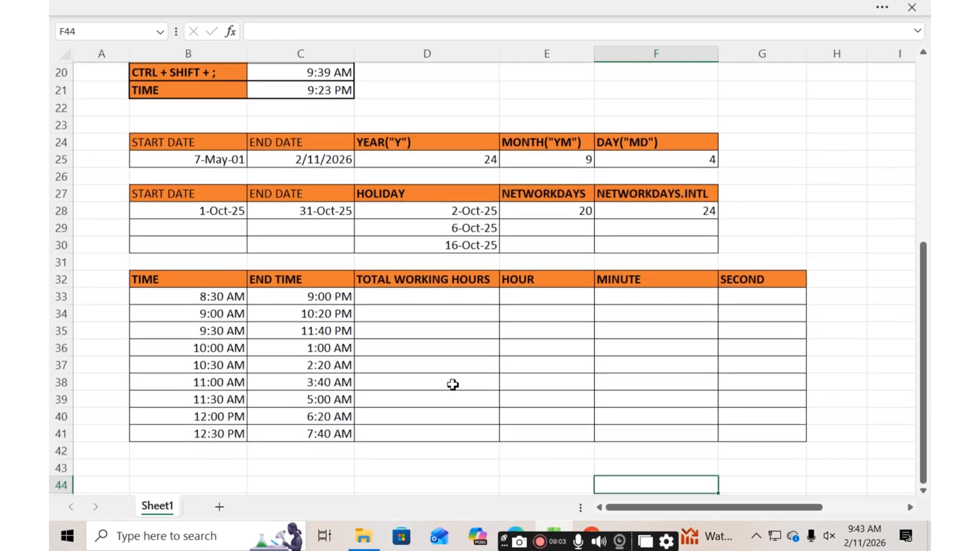
{"action": "key", "text": "Left"}
{"action": "key", "text": "Left"}
{"action": "key", "text": "Up"}
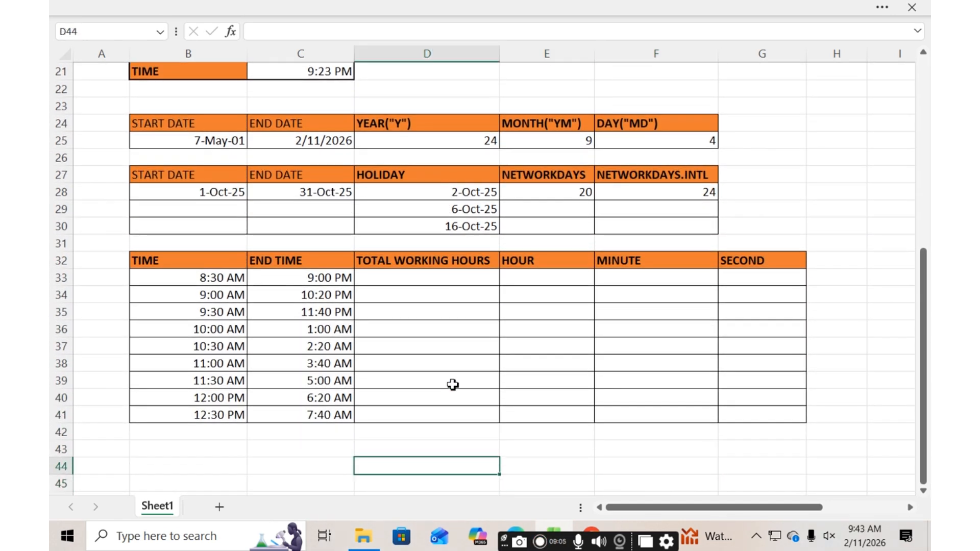
{"action": "key", "text": "Up"}
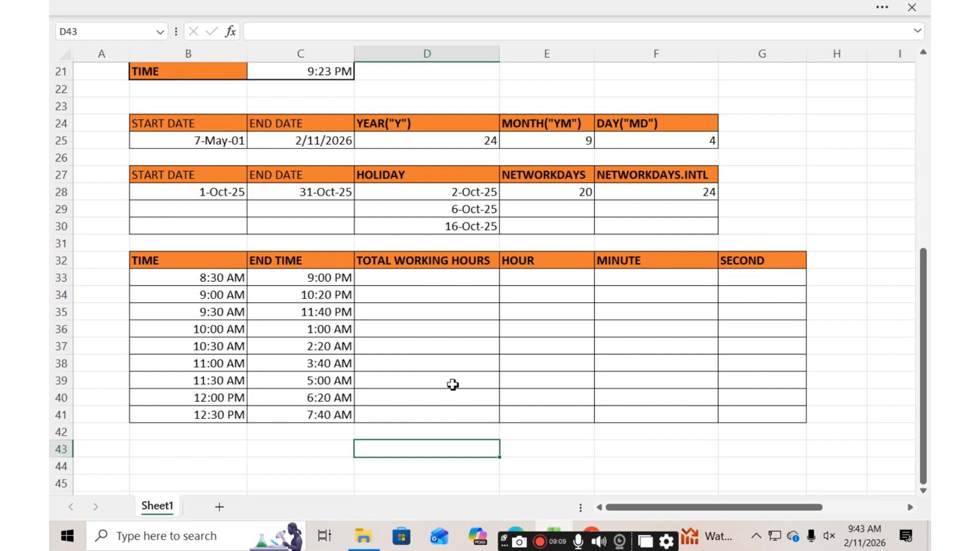
{"action": "type", "text": "11"}
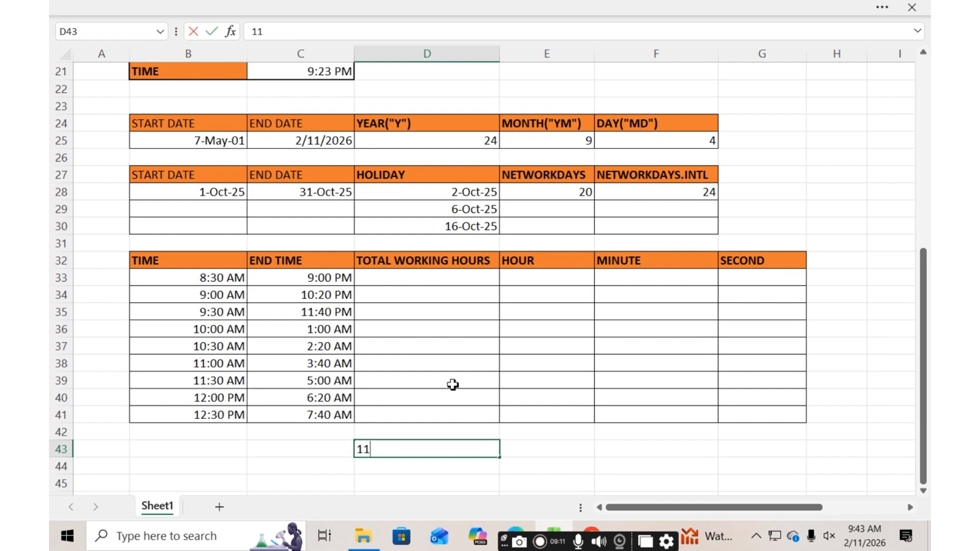
{"action": "type", "text": ":40 AM"}
{"action": "key", "text": "BackSpace"}
{"action": "key", "text": "BackSpace"}
{"action": "key", "text": "BackSpace"}
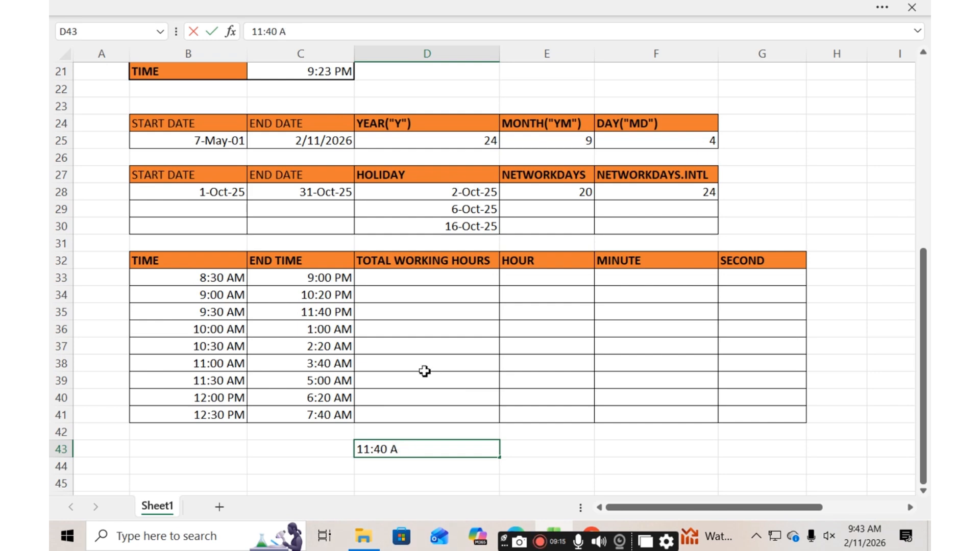
{"action": "type", "text": "PM"}
{"action": "key", "text": "Return"}
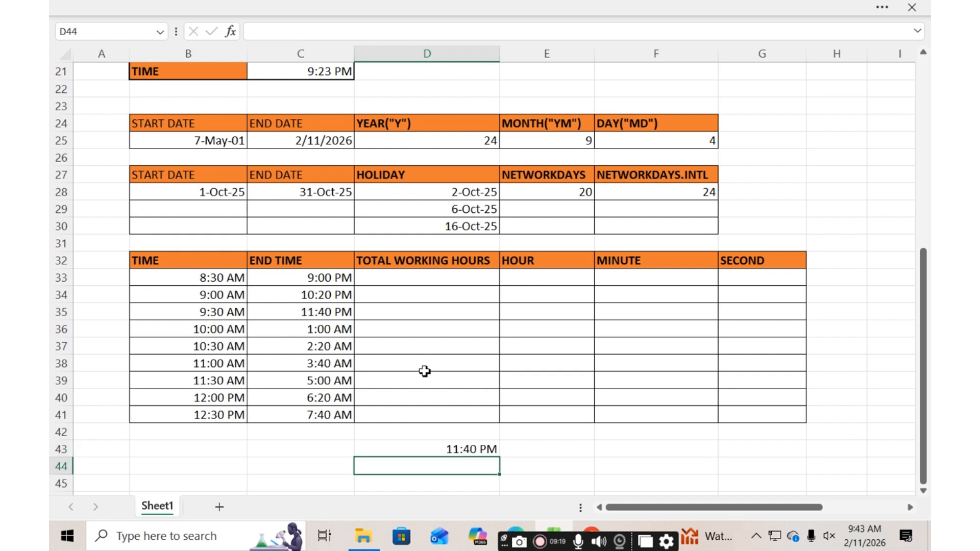
{"action": "key", "text": "Up"}
{"action": "key", "text": "Delete"}
Review the start times in B33:B41 and the end times in C33:C41 of the working-hours table
{"action": "key", "text": "Up"}
{"action": "key", "text": "Up"}
{"action": "key", "text": "Up"}
{"action": "key", "text": "Up"}
{"action": "key", "text": "Up"}
{"action": "key", "text": "Up"}
{"action": "key", "text": "Up"}
{"action": "key", "text": "Up"}
{"action": "key", "text": "Up"}
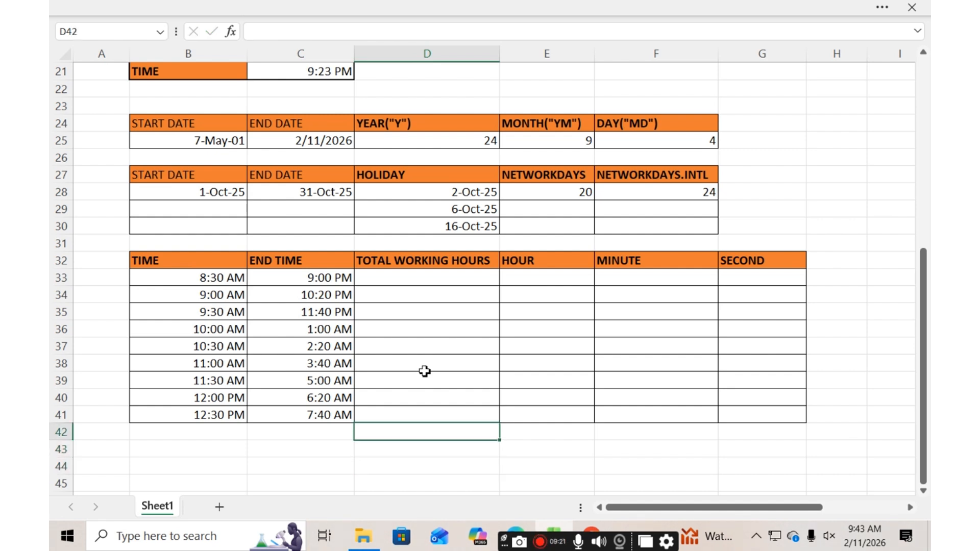
{"action": "key", "text": "Up"}
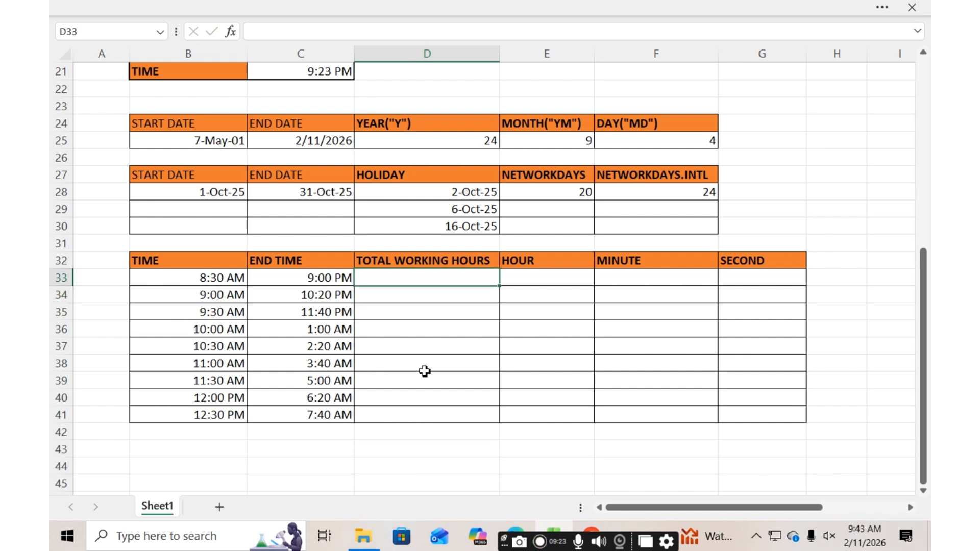
{"action": "left_click_drag", "start_coordinate": [197, 278], "coordinate": [191, 415]}
{"action": "left_click_drag", "start_coordinate": [284, 280], "coordinate": [282, 416]}
Enter the formula =(C33-B33)*24 in cell D33 to calculate the total working hours
{"action": "left_click", "coordinate": [410, 278]}
{"action": "type", "text": "=("}
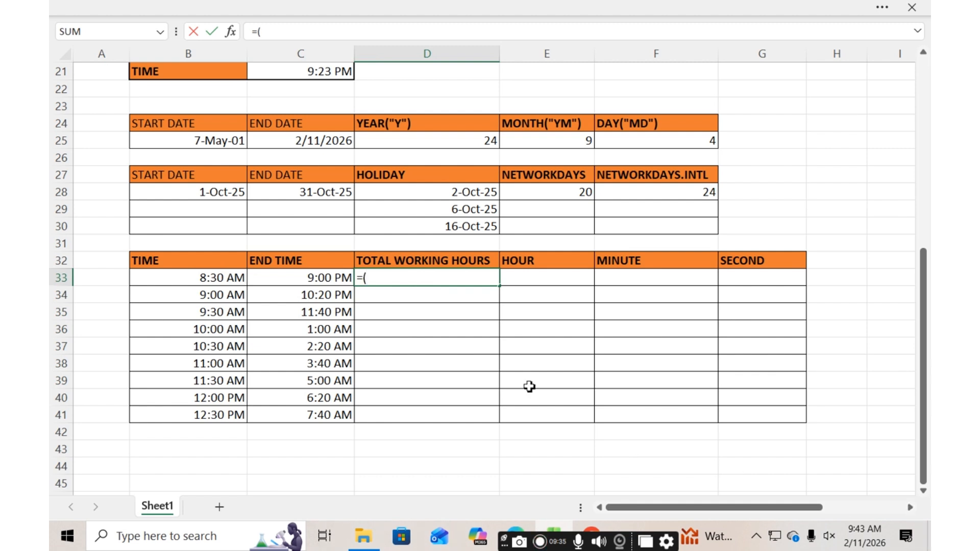
{"action": "key", "text": "Left"}
{"action": "type", "text": "-"}
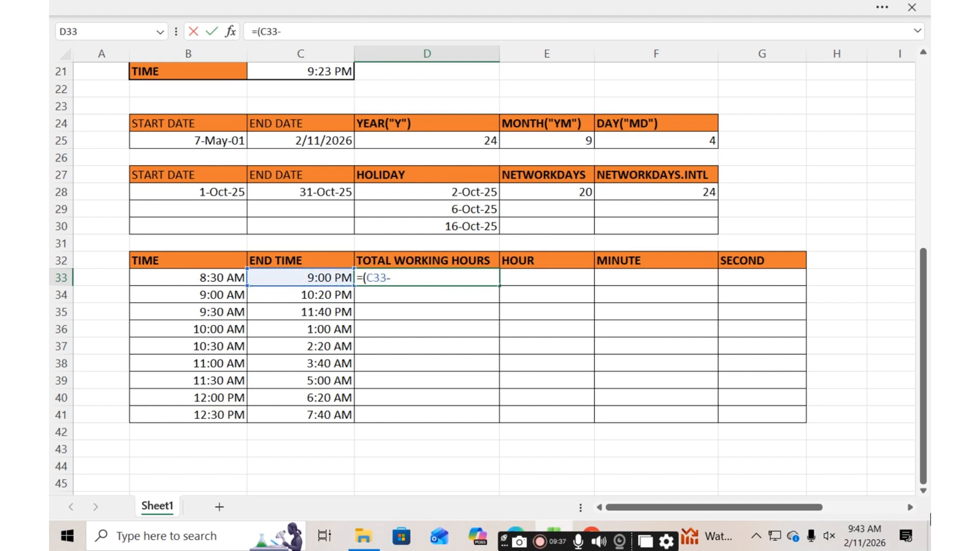
{"action": "key", "text": "Left"}
{"action": "key", "text": "Left"}
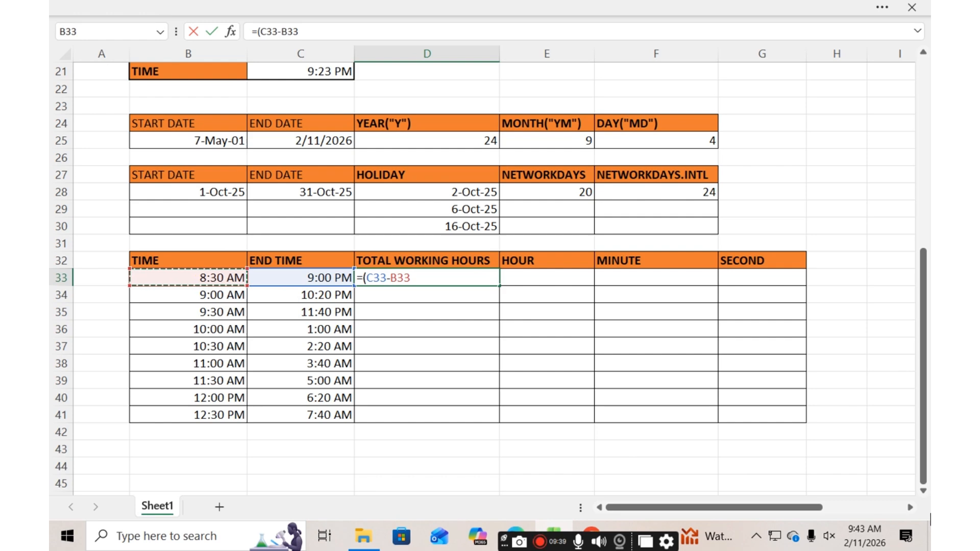
{"action": "type", "text": ")*2"}
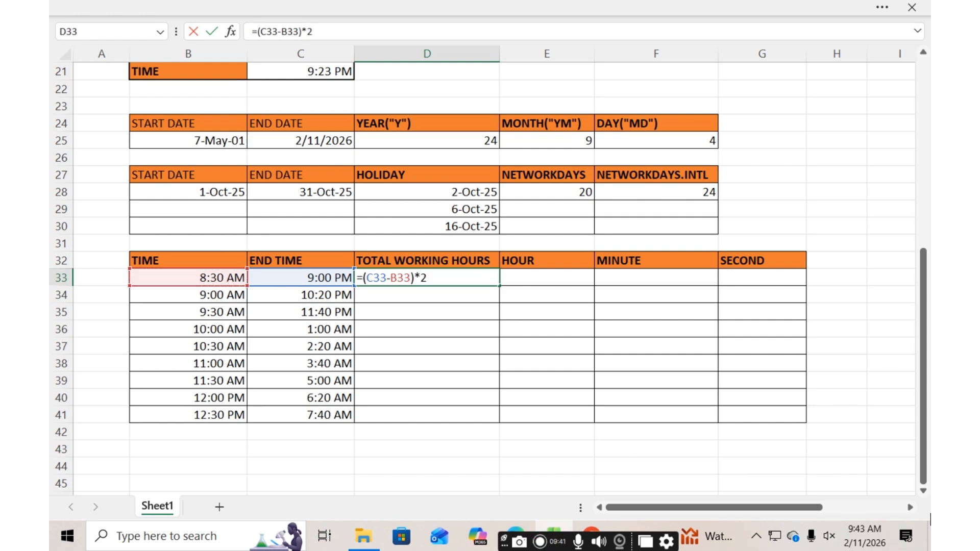
{"action": "type", "text": "4"}
{"action": "key", "text": "Return"}
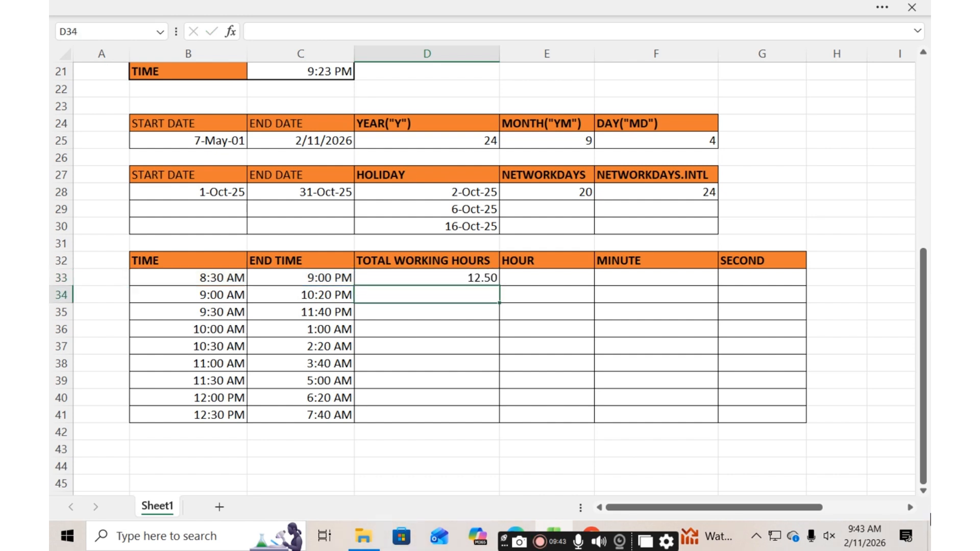
Fill the total working hours formula from D33 down through D41
{"action": "key", "text": "Up"}
{"action": "key", "text": "shift+Down"}
{"action": "key", "text": "shift+Down"}
{"action": "key", "text": "shift+Down"}
{"action": "key", "text": "shift+Down"}
{"action": "key", "text": "shift+Down"}
{"action": "key", "text": "shift+Down"}
{"action": "key", "text": "shift+Down"}
{"action": "key", "text": "shift+Down"}
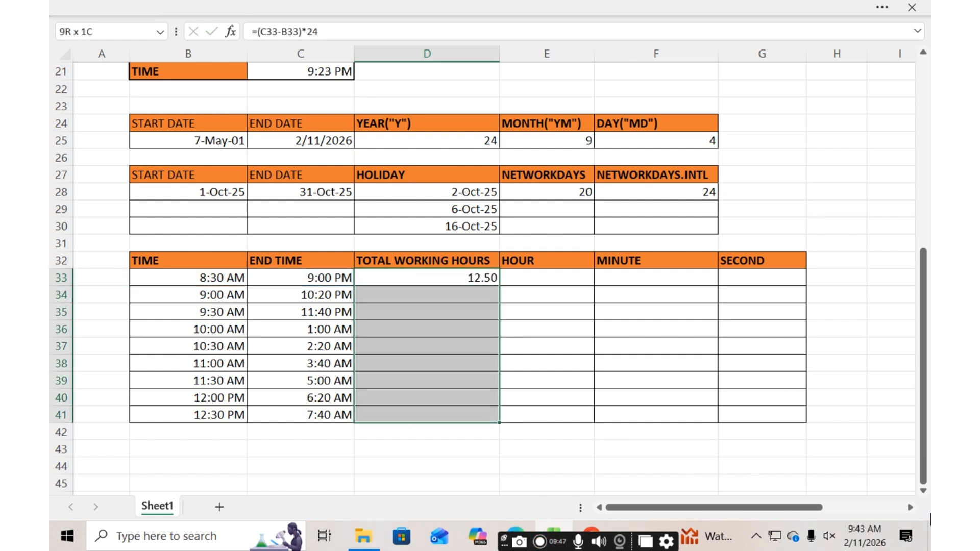
{"action": "key", "text": "ctrl+d"}
Enter the formula =HOUR(C33) in cell E33 to extract the hour from the end time
{"action": "key", "text": "Right"}
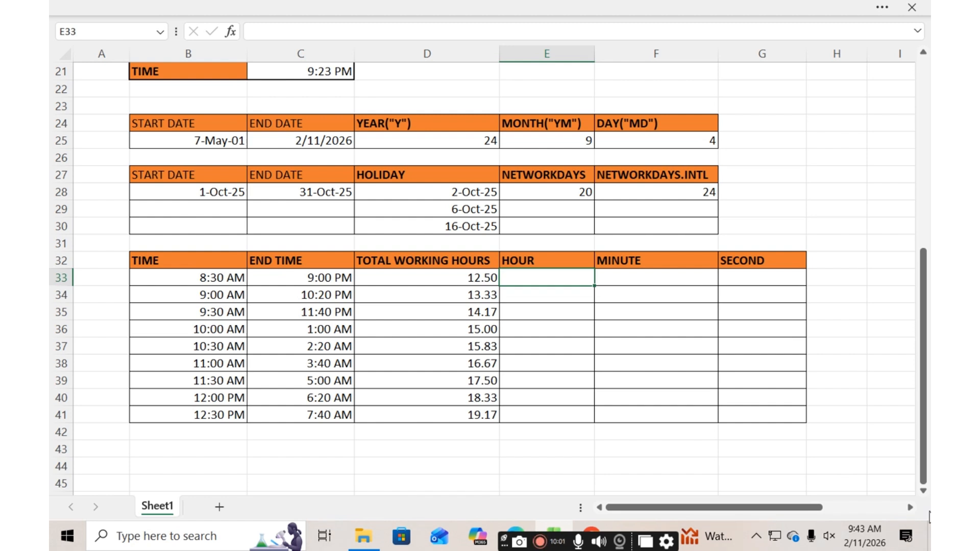
{"action": "type", "text": "=hour("}
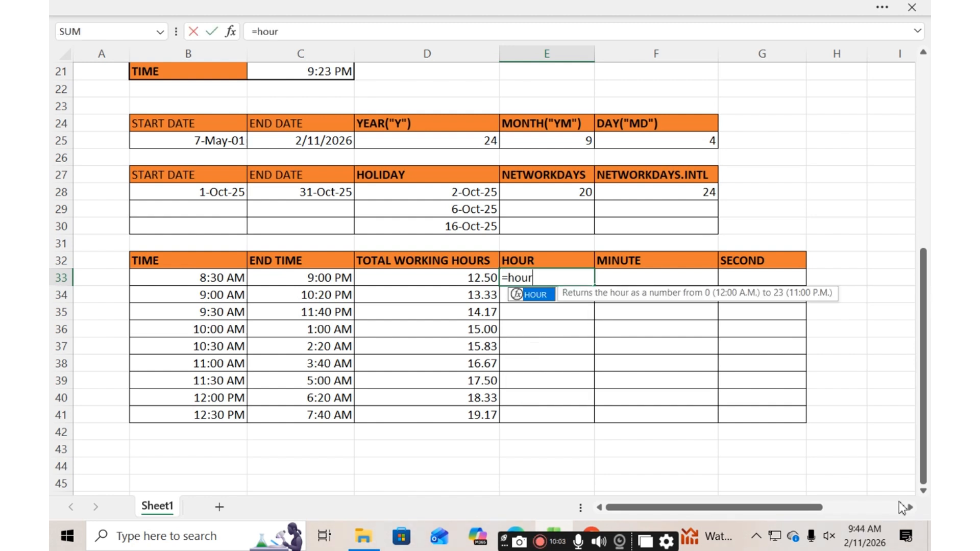
{"action": "key", "text": "Left"}
{"action": "key", "text": "Left"}
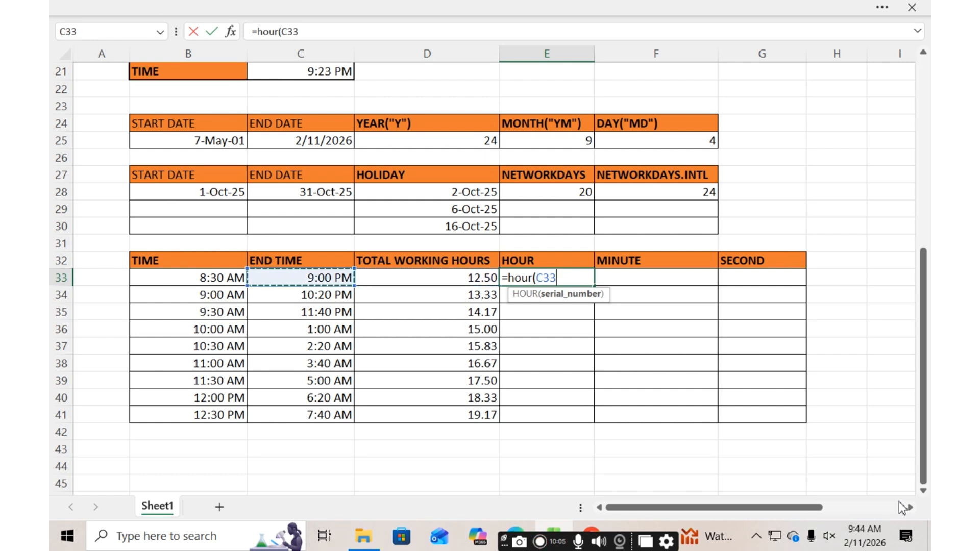
{"action": "type", "text": ")"}
{"action": "key", "text": "Tab"}
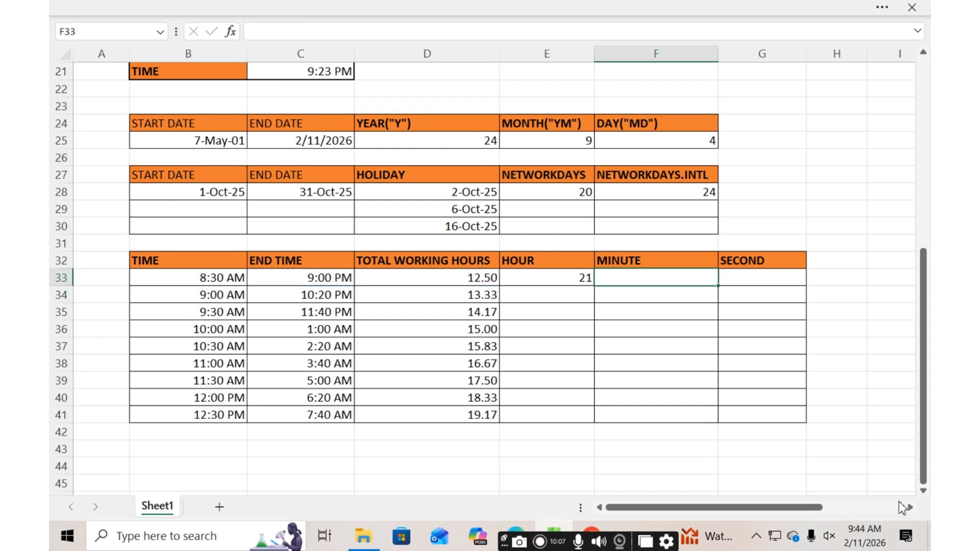
Enter the formula =MINUTE(C33) in cell F33 to extract the minutes from the end time
{"action": "type", "text": "=minute"}
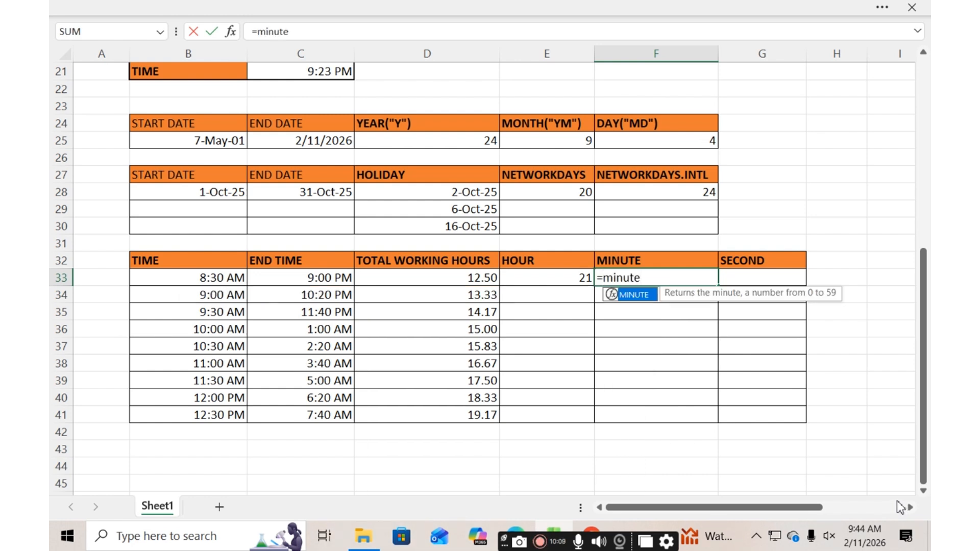
{"action": "type", "text": "("}
{"action": "key", "text": "Left"}
{"action": "key", "text": "Left"}
{"action": "key", "text": "Left"}
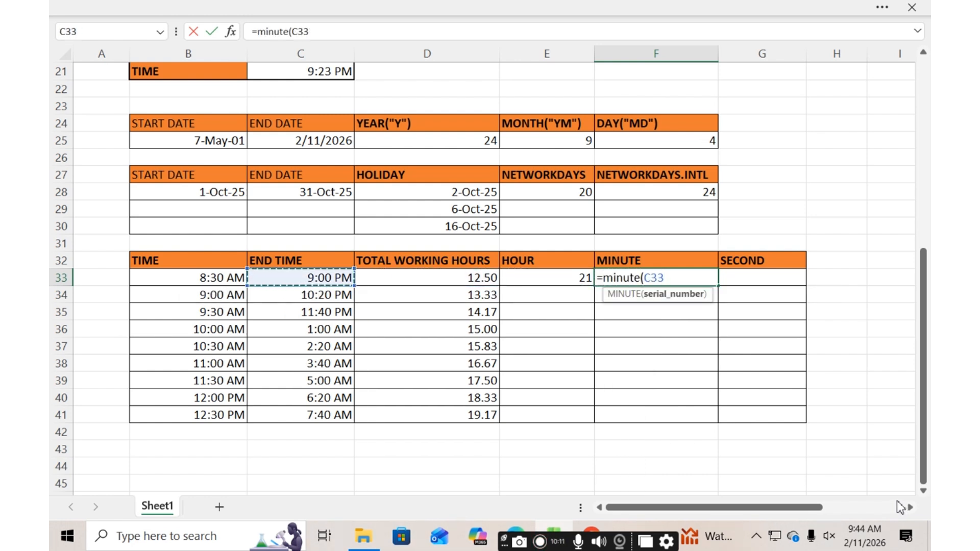
{"action": "key", "text": "Tab"}
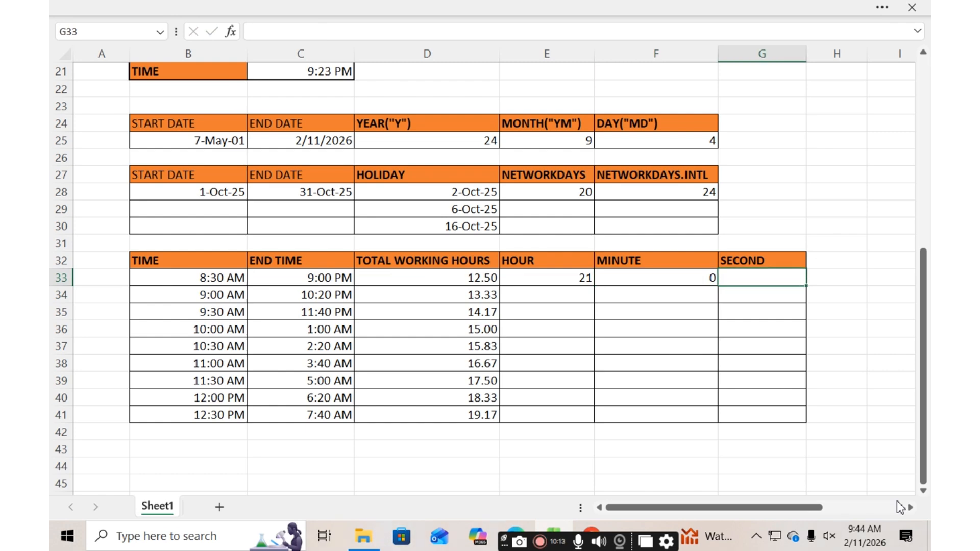
Enter the formula =SECOND(C33) in cell G33 to extract the seconds from the end time
{"action": "type", "text": "=sec"}
{"action": "type", "text": "d("}
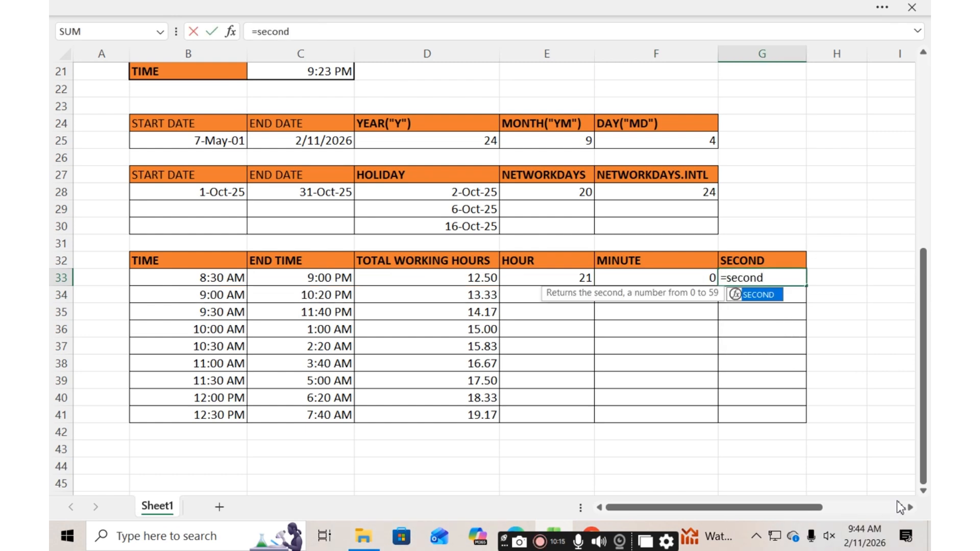
{"action": "key", "text": "Left"}
{"action": "key", "text": "Left"}
{"action": "key", "text": "Left"}
{"action": "key", "text": "Left"}
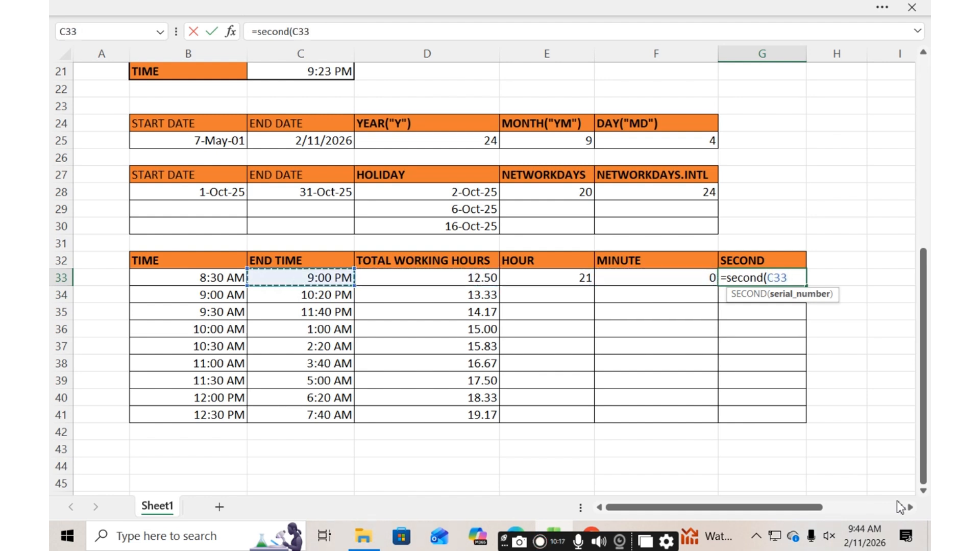
{"action": "type", "text": ")"}
{"action": "key", "text": "Return"}
Fill the hour, minute and second formulas in E33:G33 down through row 41 and deselect the range
{"action": "key", "text": "Up"}
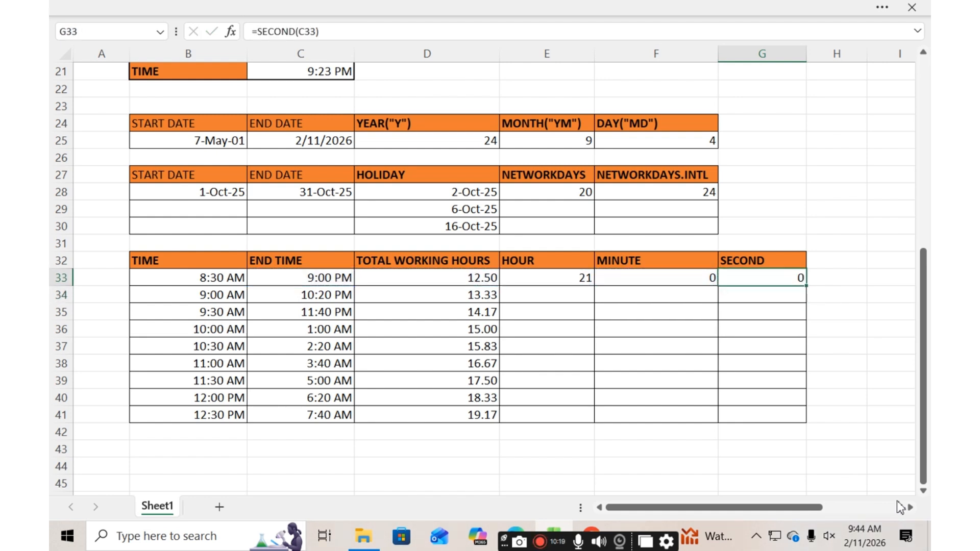
{"action": "key", "text": "shift+Left"}
{"action": "key", "text": "shift+Left"}
{"action": "key", "text": "shift+Down"}
{"action": "key", "text": "shift+Down"}
{"action": "key", "text": "shift+Down"}
{"action": "key", "text": "shift+Down"}
{"action": "key", "text": "shift+Down"}
{"action": "key", "text": "shift+Down"}
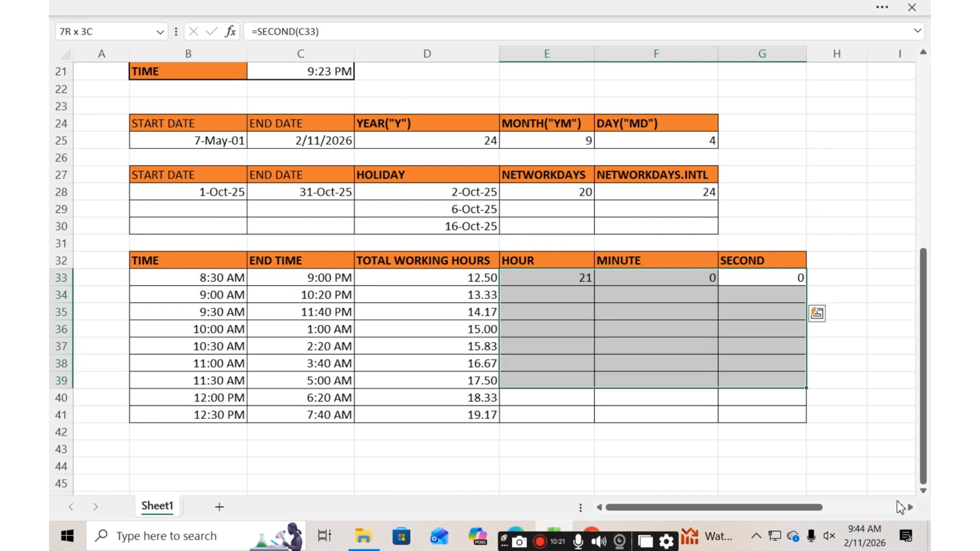
{"action": "key", "text": "shift+Down"}
{"action": "key", "text": "shift+Down"}
{"action": "key", "text": "ctrl+d"}
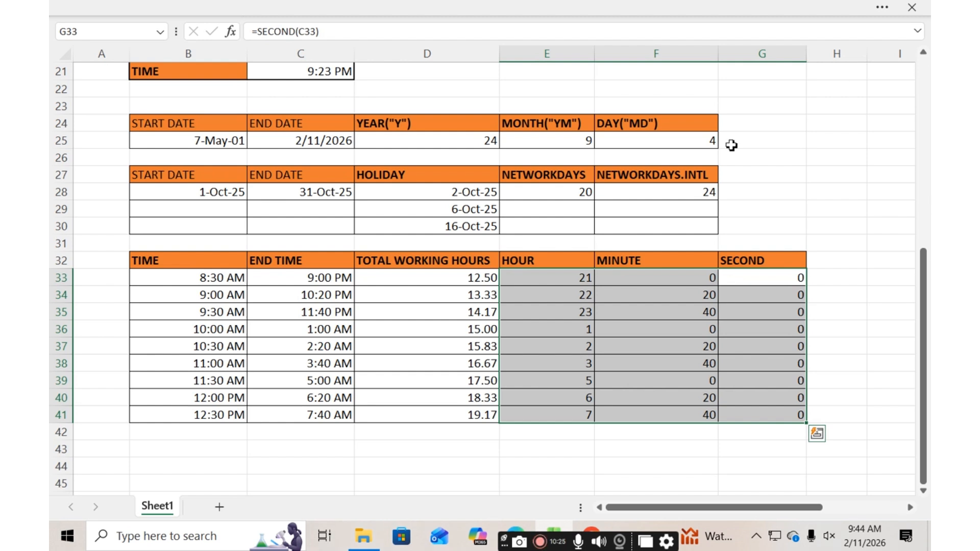
{"action": "left_click", "coordinate": [794, 178]}
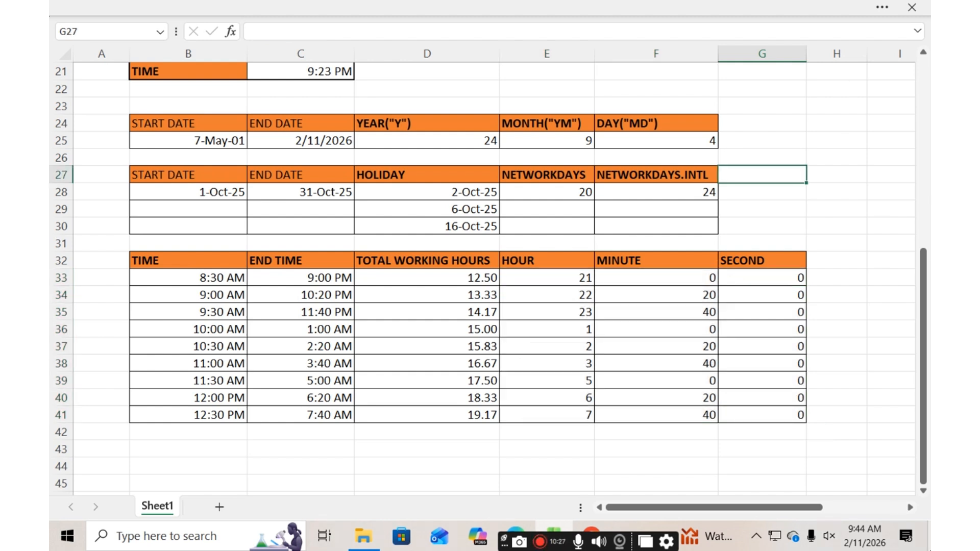